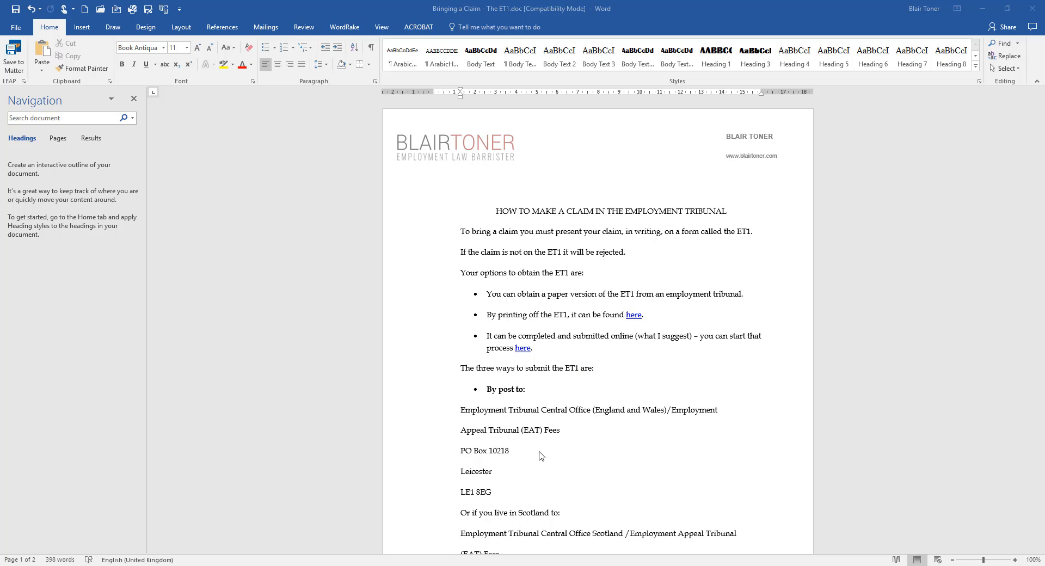
Scroll through the 'Bringing a Claim - The ET1.doc' guide to read it.
scroll(532, 430, down, 4)
scroll(531, 427, down, 4)
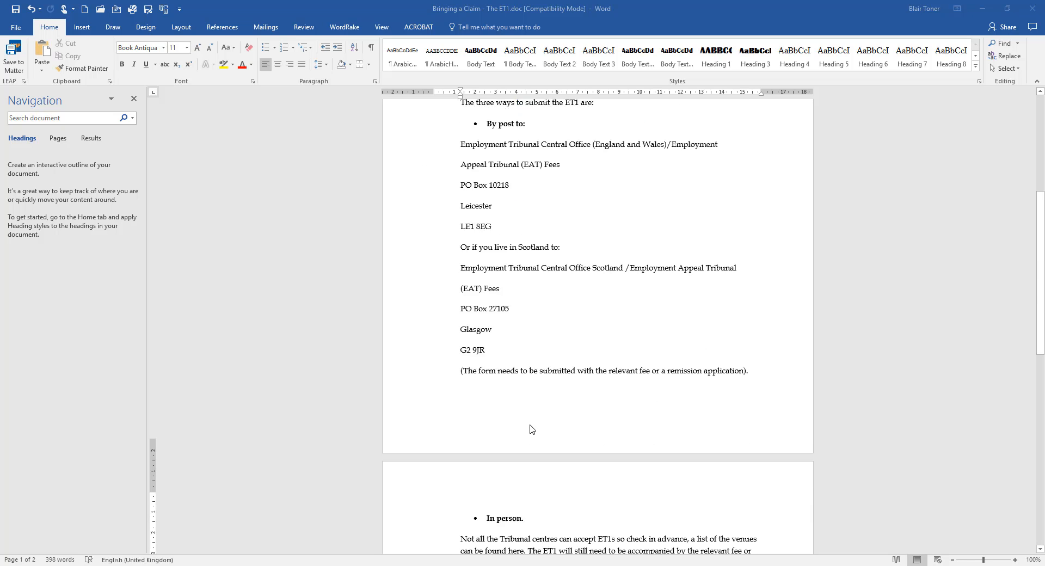
scroll(531, 427, up, 8)
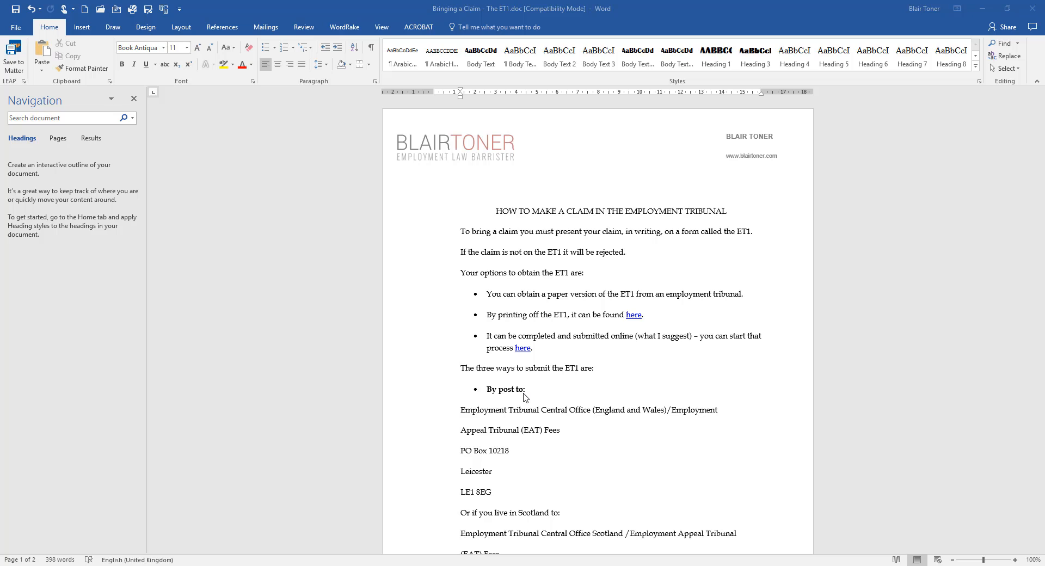
scroll(560, 370, down, 1)
scroll(559, 373, up, 1)
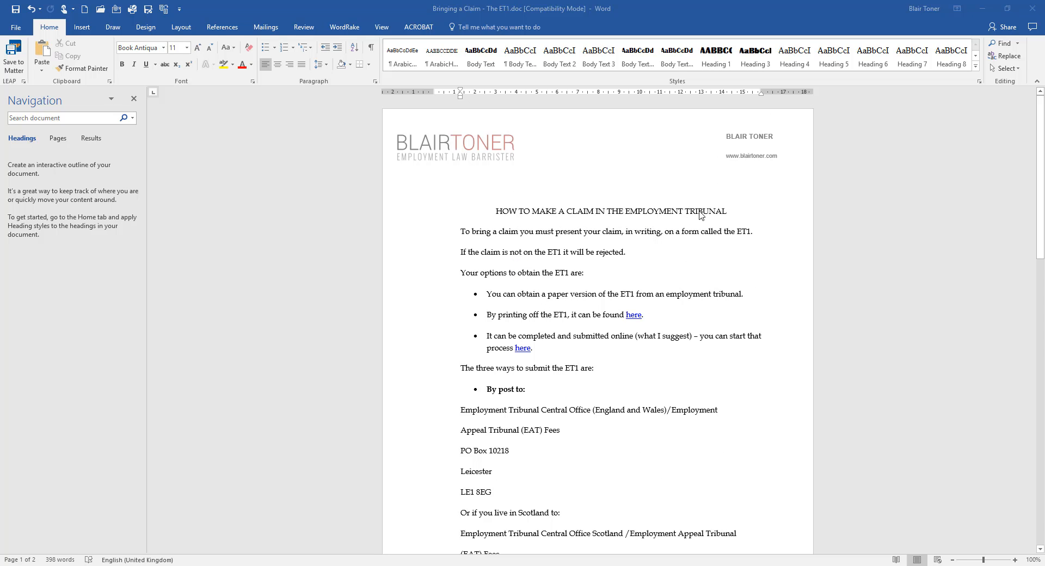
scroll(487, 239, down, 2)
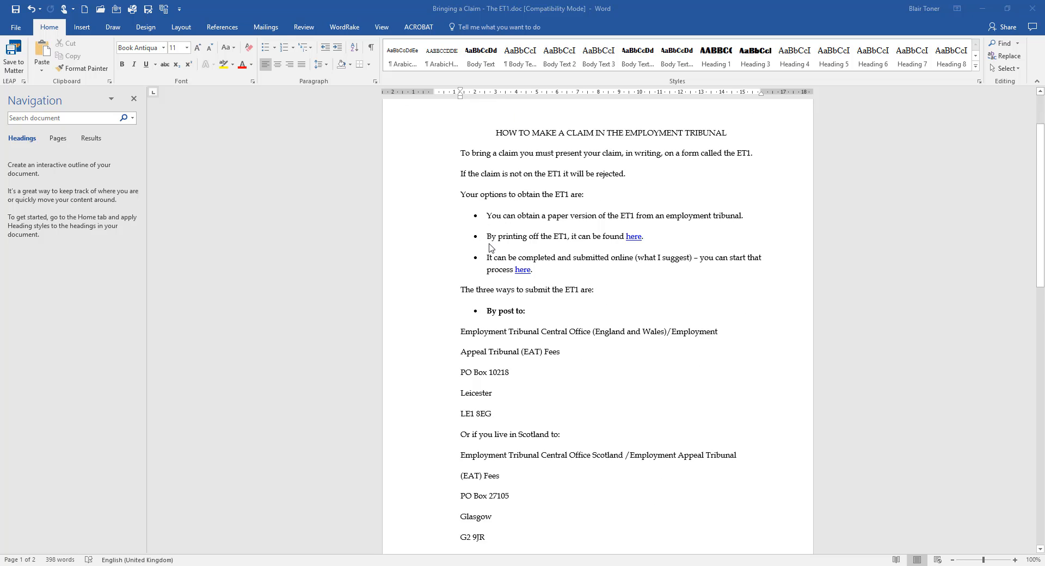
scroll(463, 256, up, 2)
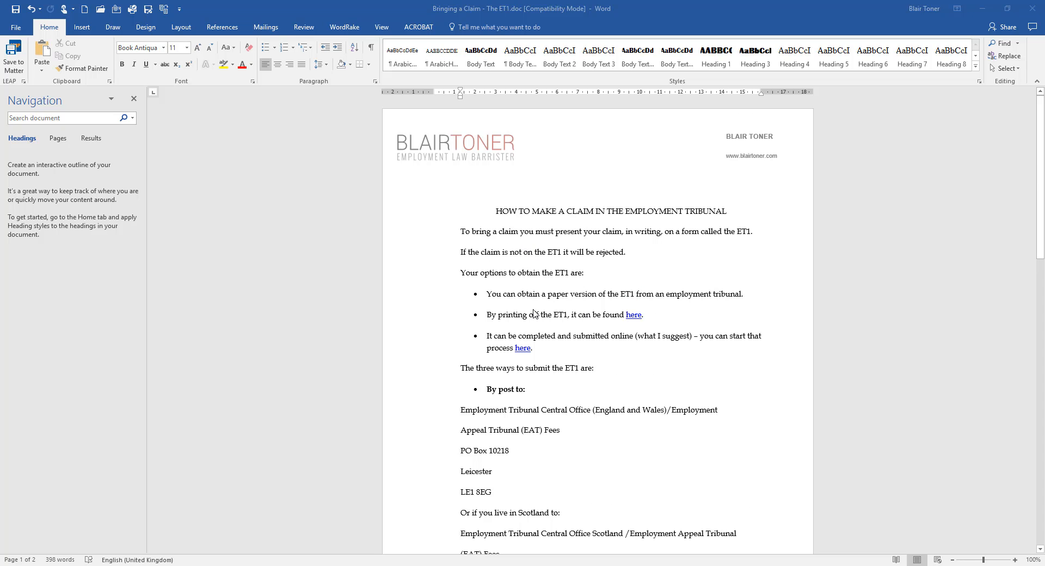
scroll(525, 300, down, 1)
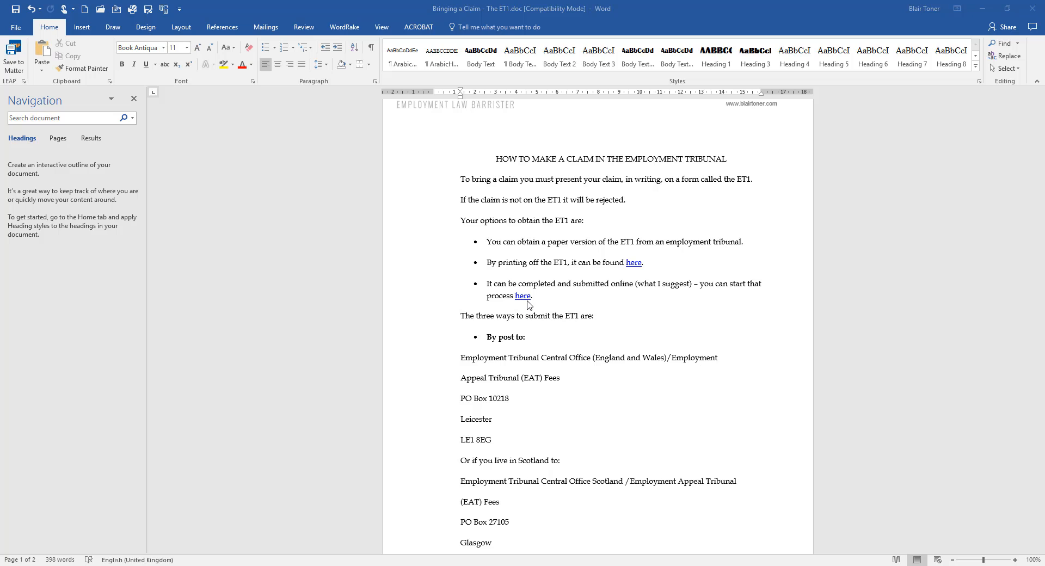
scroll(479, 318, down, 3)
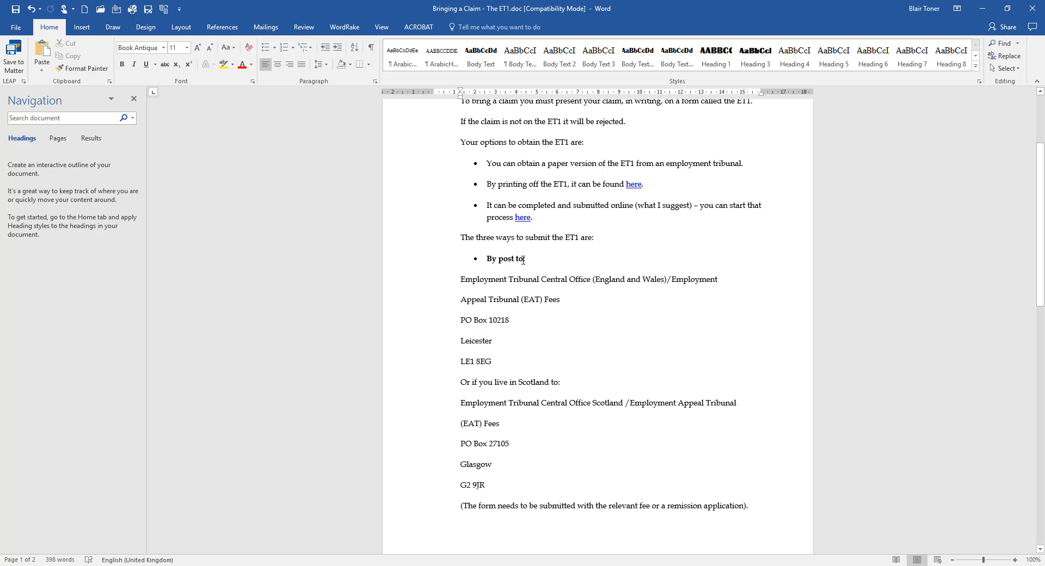
scroll(527, 260, down, 8)
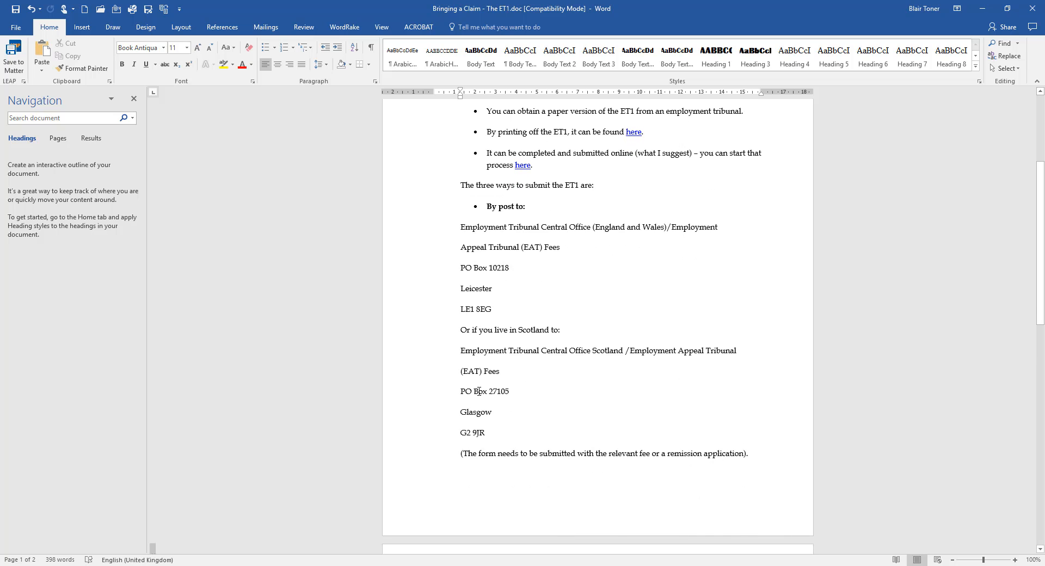
scroll(484, 388, down, 4)
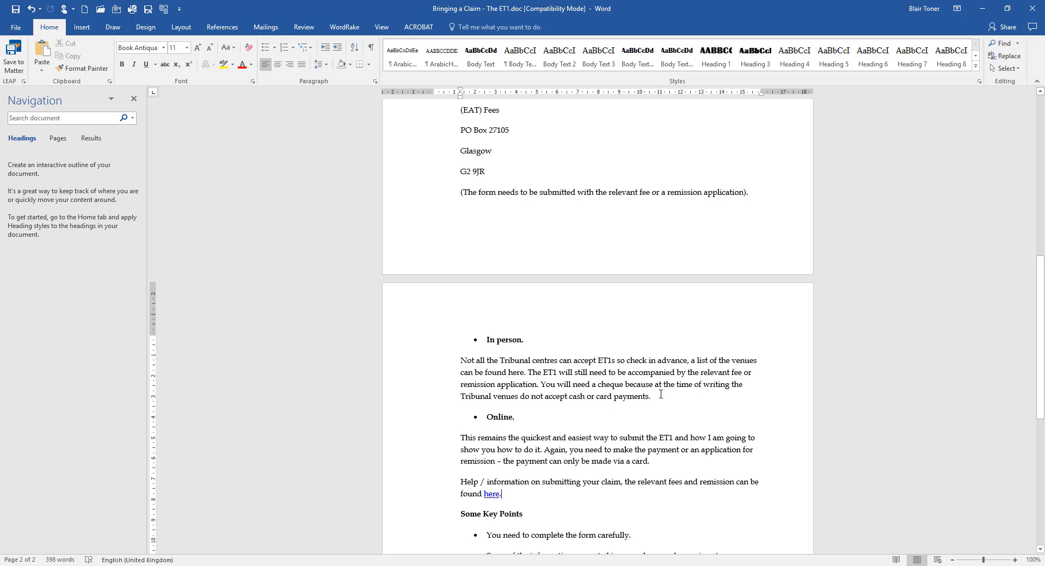
scroll(546, 355, down, 5)
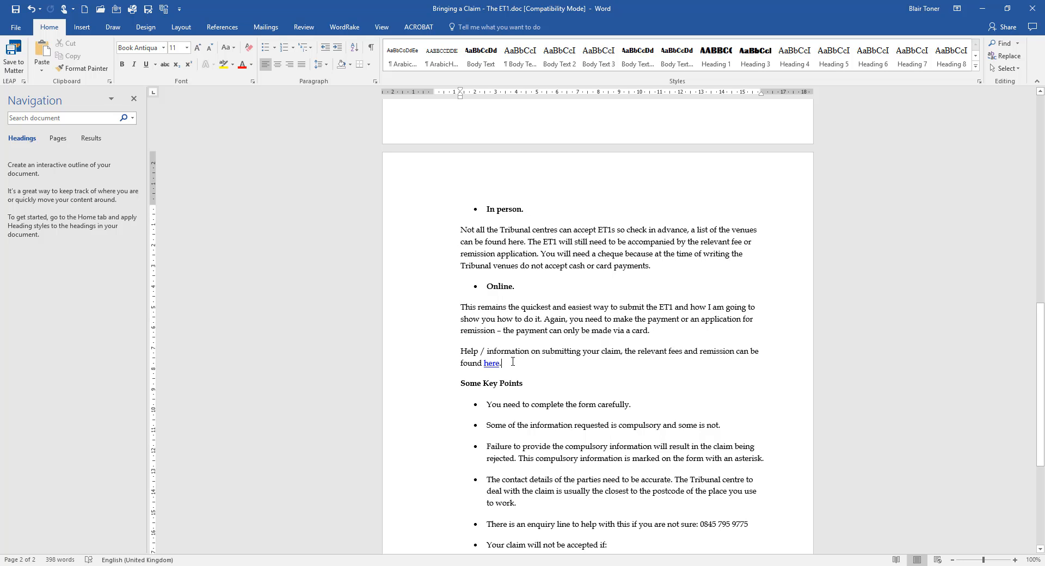
Finish the guide and switch to the 'Bring a claim.docx' window from the taskbar.
scroll(513, 361, down, 3)
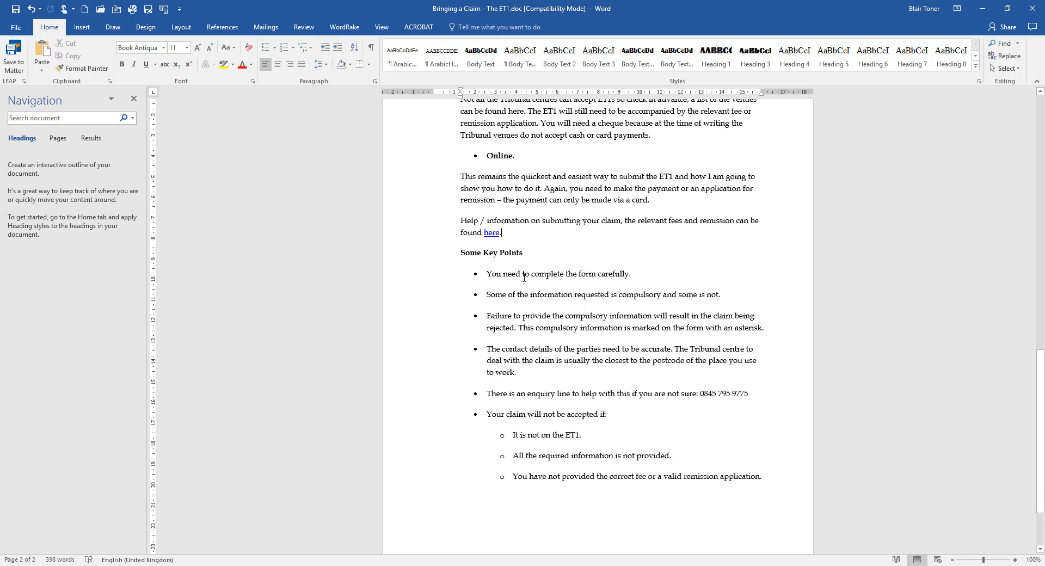
scroll(582, 279, down, 2)
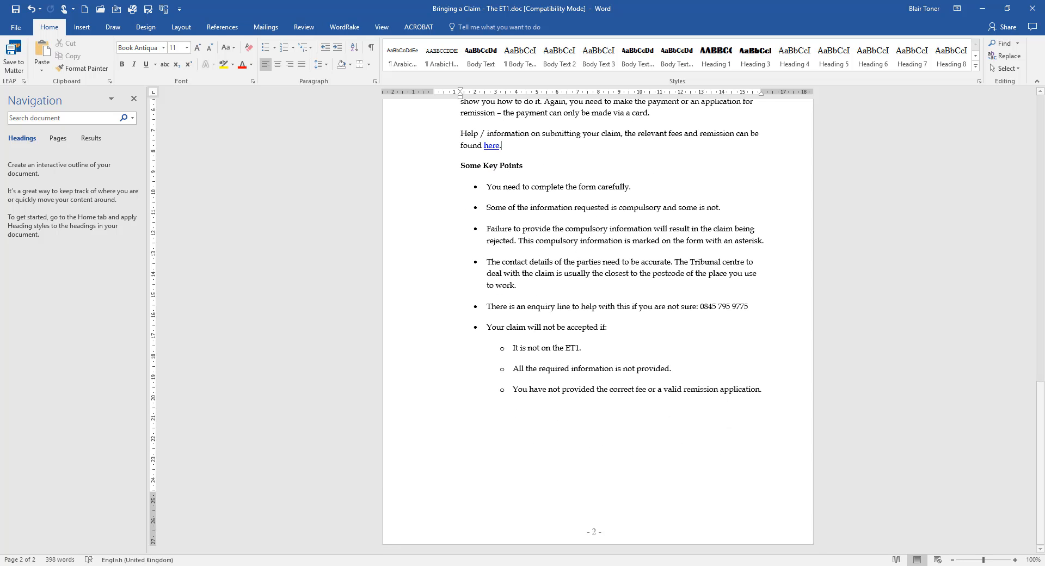
mouse_move(334, 565)
click(302, 542)
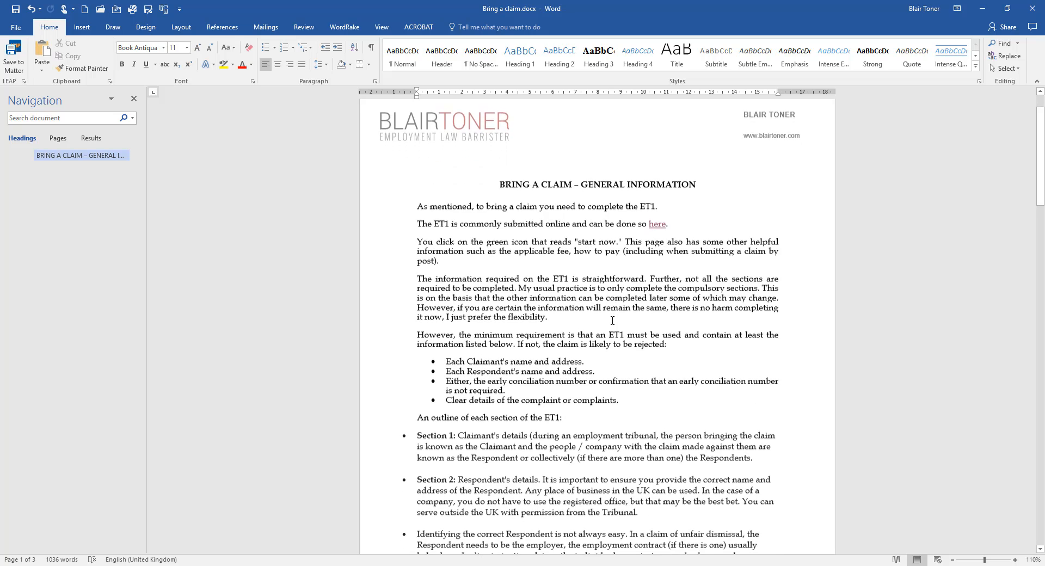
Highlight the Section 1, Section 2 and respondent paragraphs in Bring a claim.docx.
scroll(533, 196, down, 2)
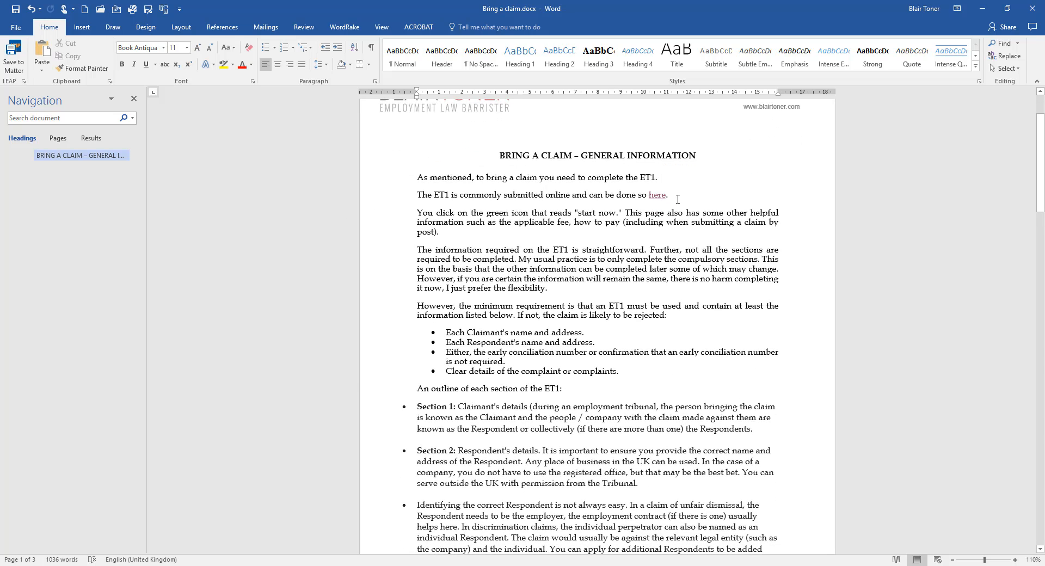
scroll(678, 199, down, 3)
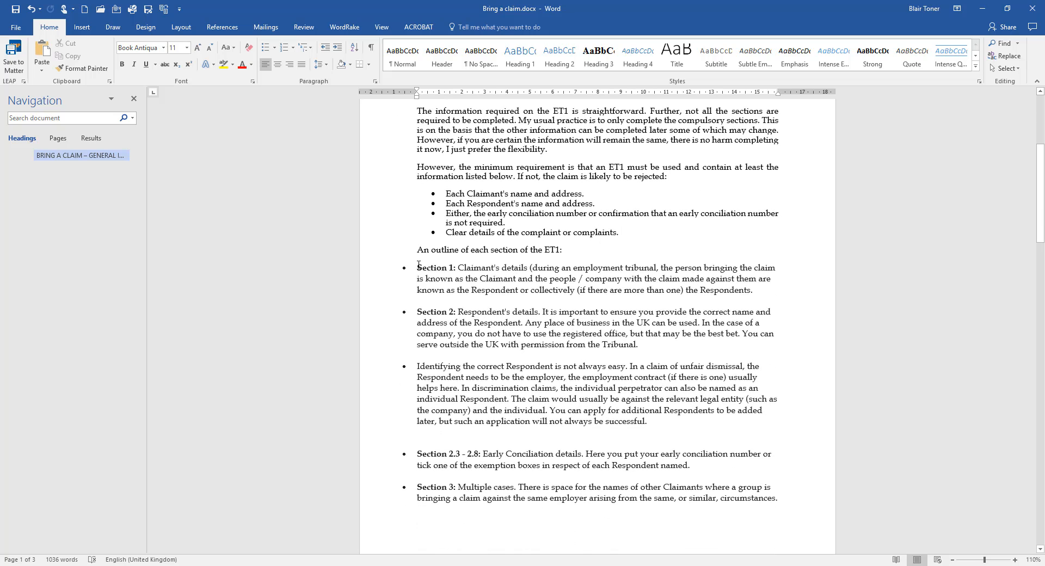
drag(440, 269, 758, 293)
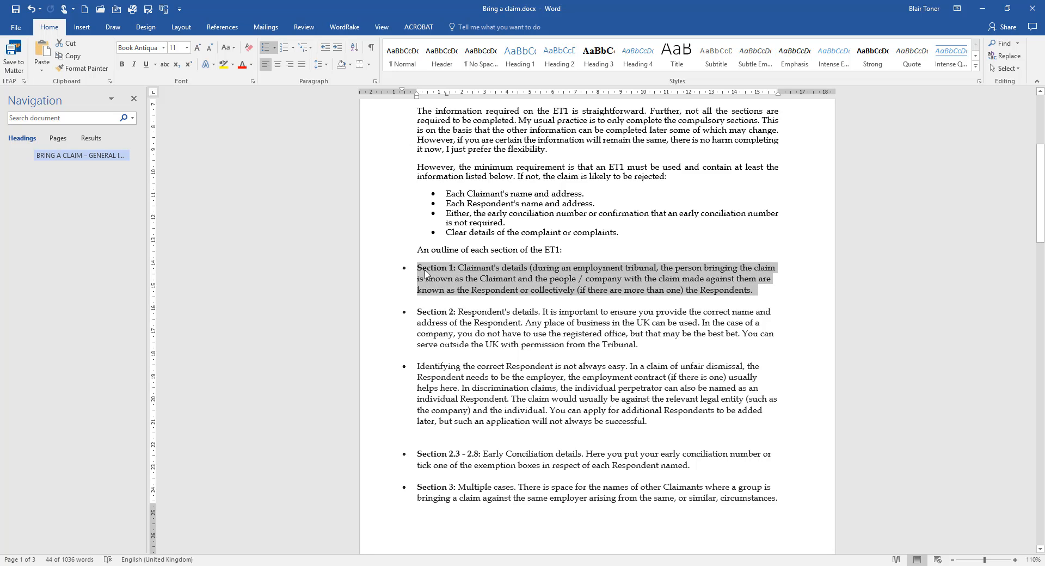
scroll(501, 309, down, 3)
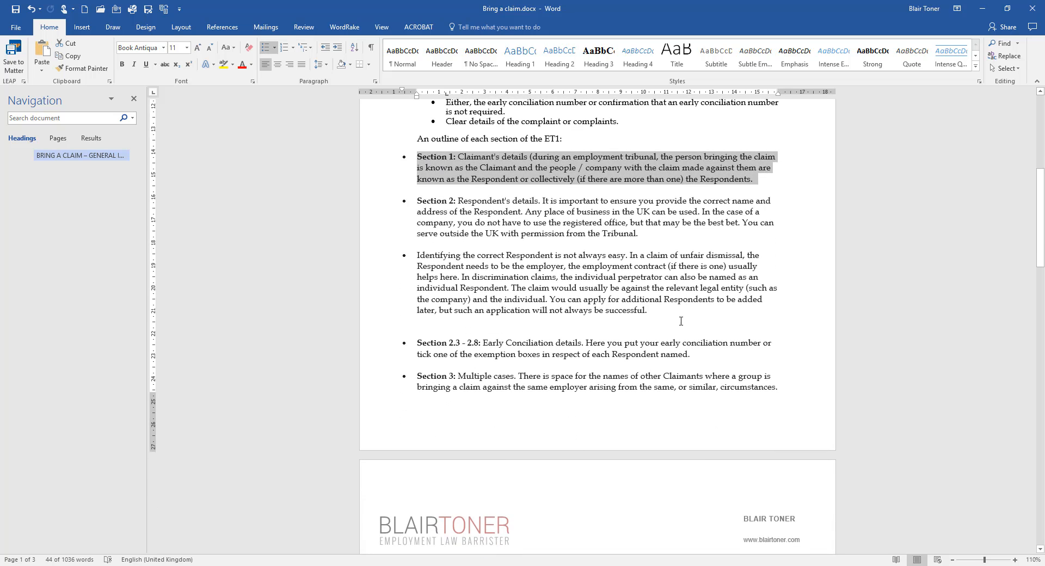
drag(681, 321, 425, 158)
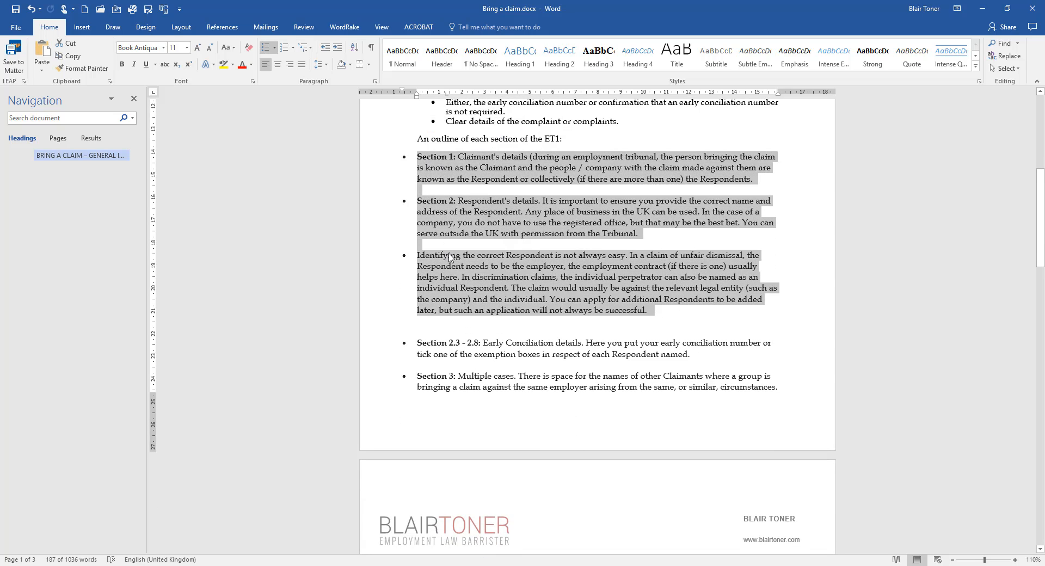
Scroll down and highlight the Pros and Cons lists.
scroll(525, 308, down, 11)
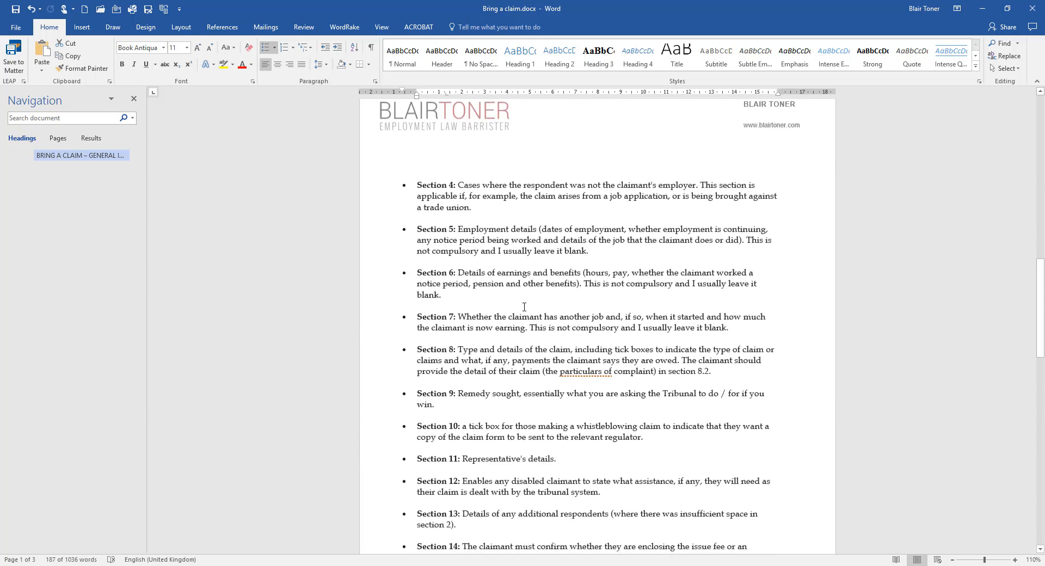
scroll(524, 307, down, 13)
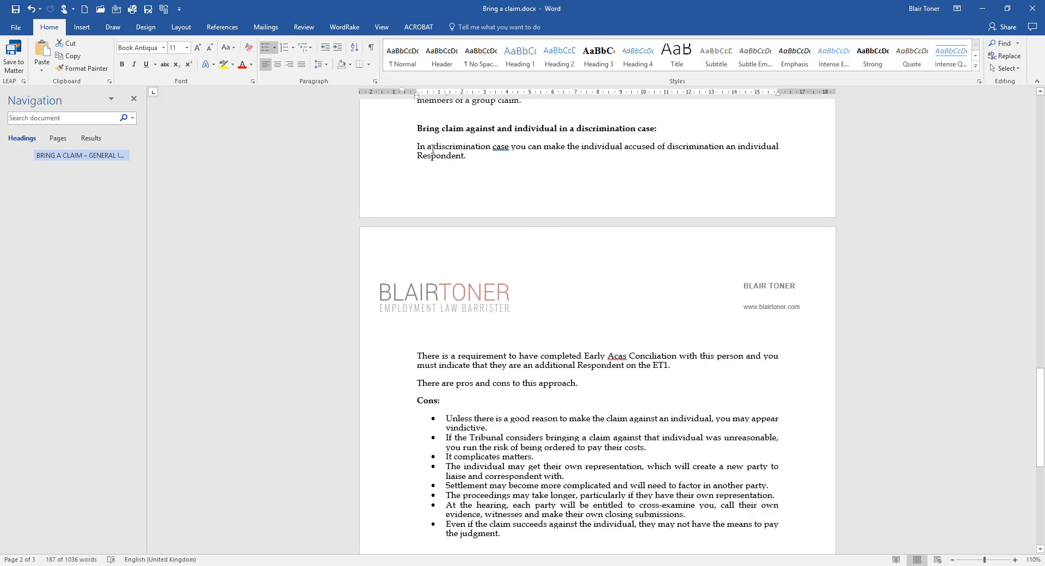
scroll(423, 233, down, 3)
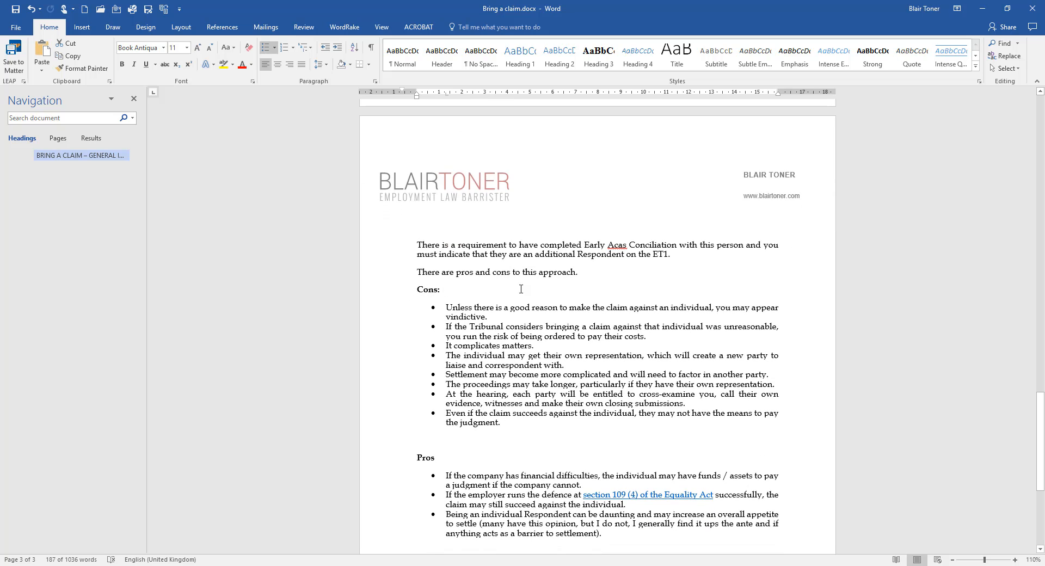
scroll(492, 318, down, 3)
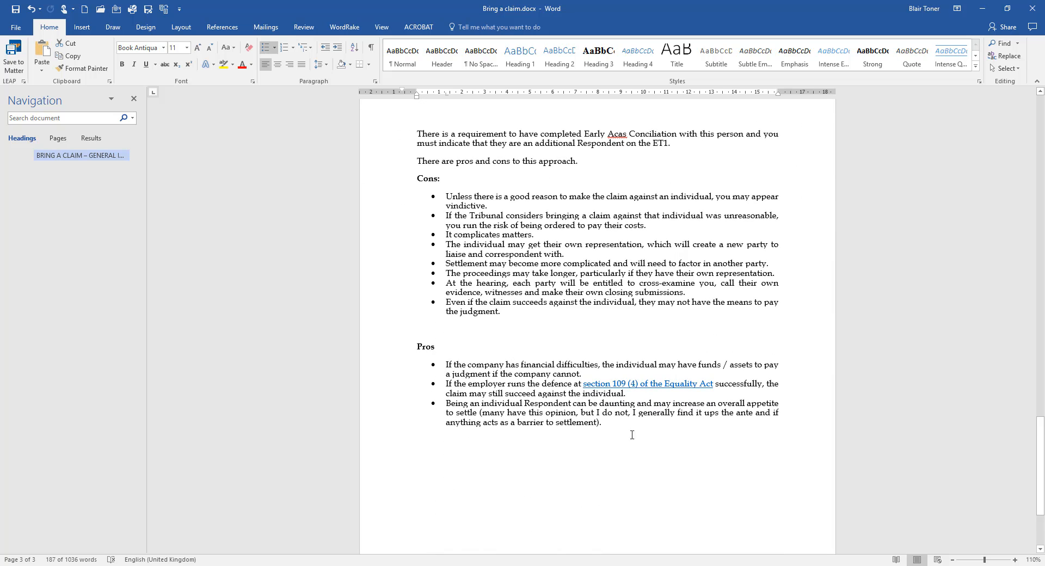
drag(621, 435, 443, 199)
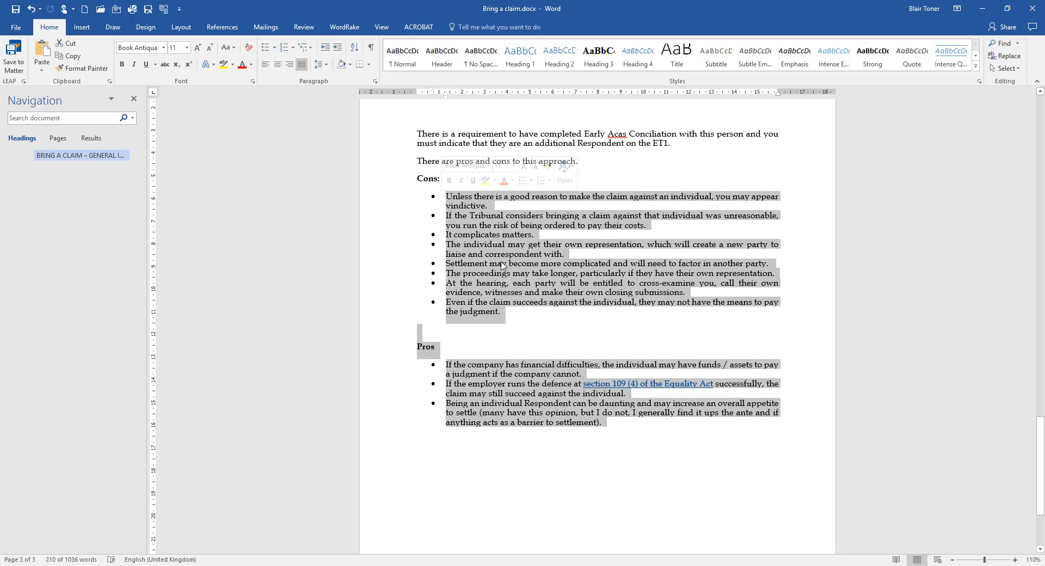
Follow the document's 'here' link to the GOV.UK make-a-claim page.
scroll(513, 292, up, 4)
scroll(513, 292, up, 2)
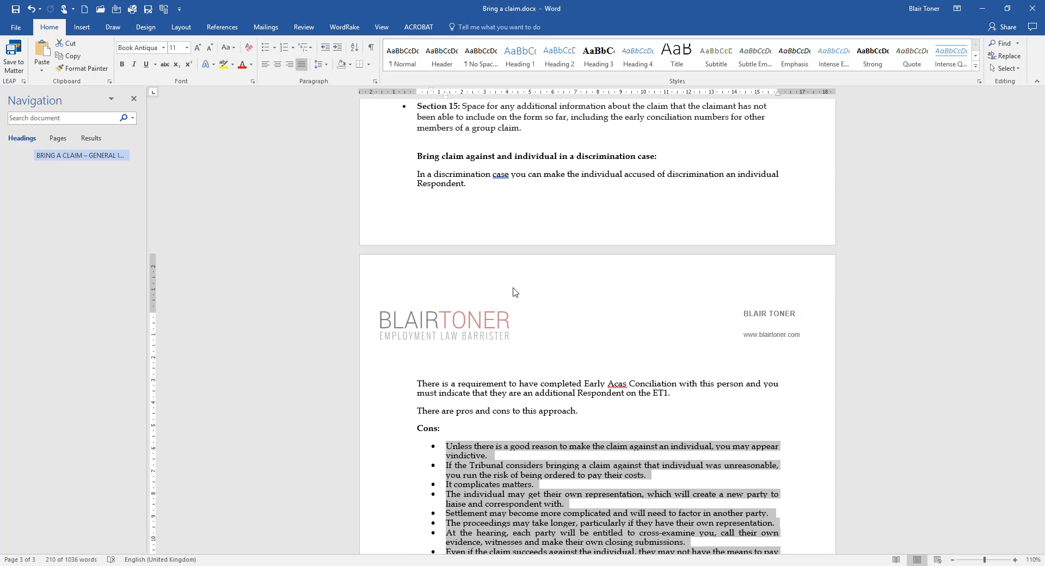
scroll(514, 292, down, 3)
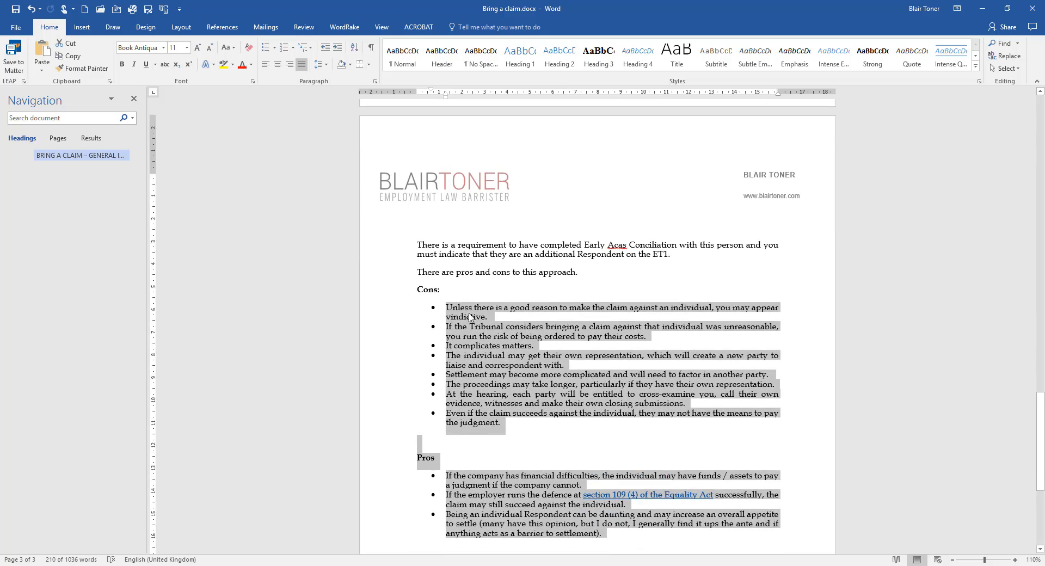
scroll(457, 425, down, 5)
scroll(459, 420, up, 10)
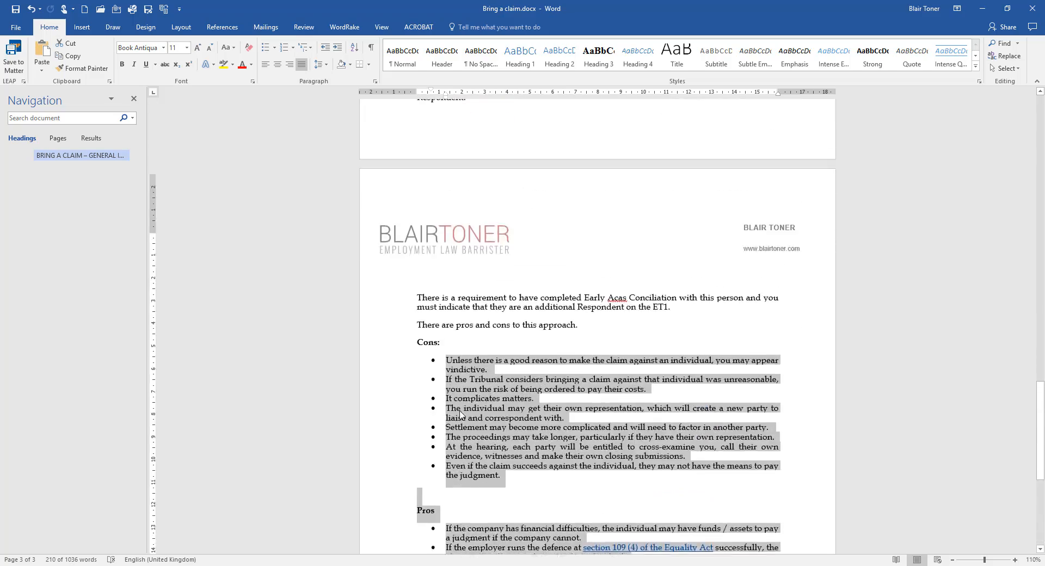
scroll(461, 411, up, 18)
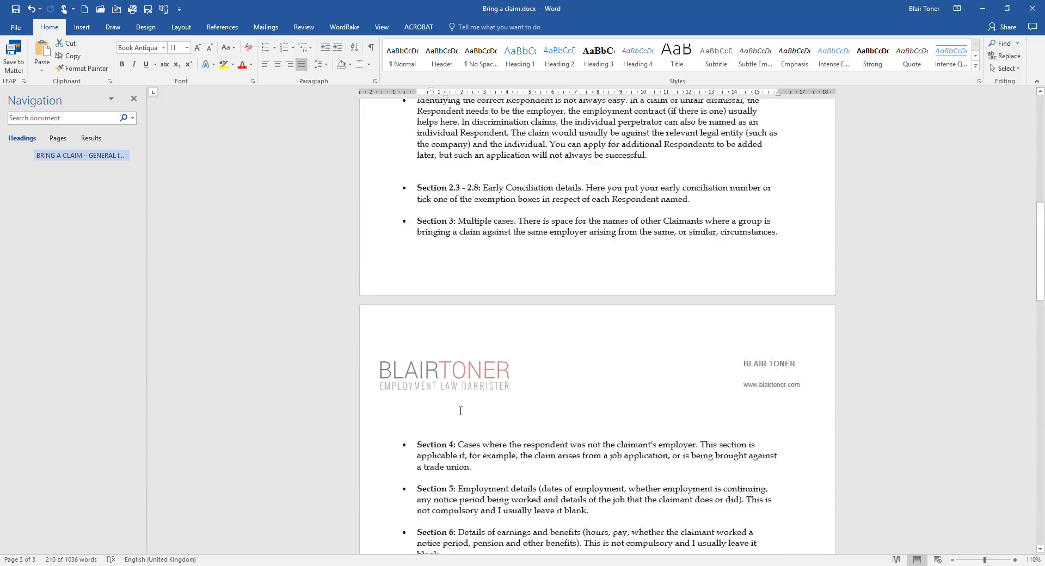
scroll(461, 411, up, 6)
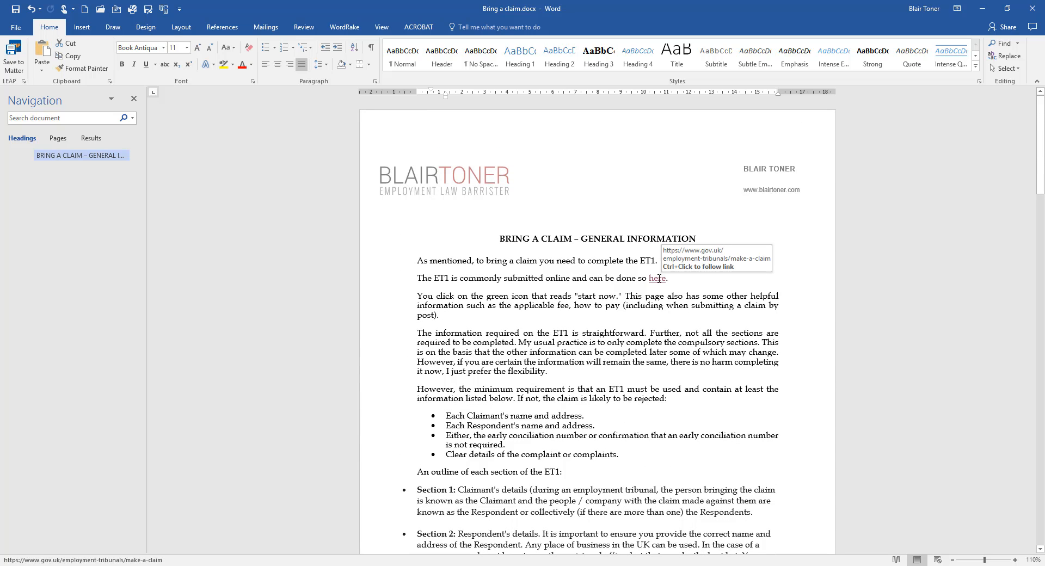
ctrl+click(659, 279)
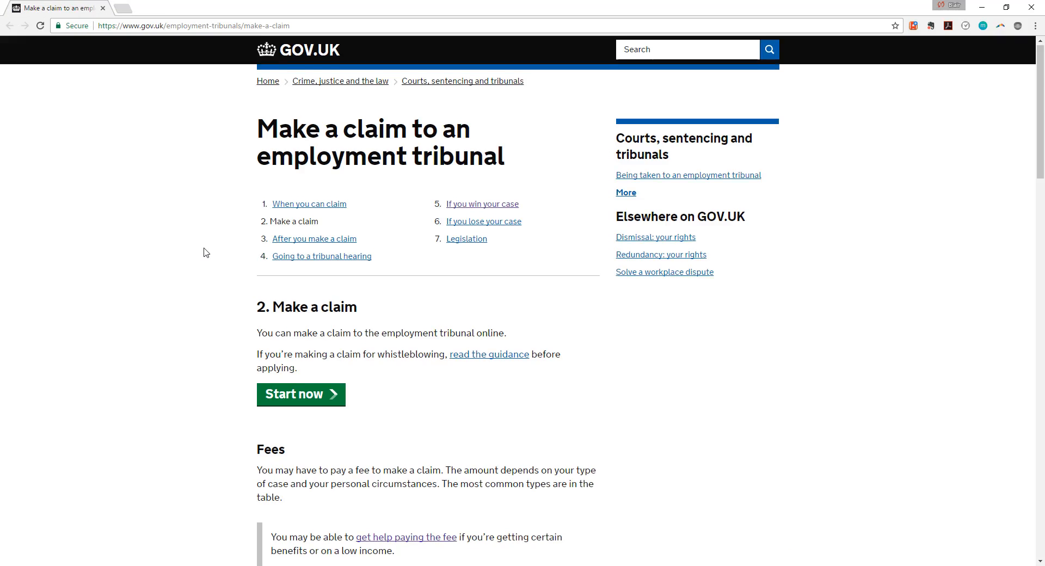
Scroll to the Fees table showing £160/£250 claim fees and £230/£950 hearing fees.
scroll(204, 249, down, 1)
scroll(205, 248, up, 1)
scroll(206, 252, down, 3)
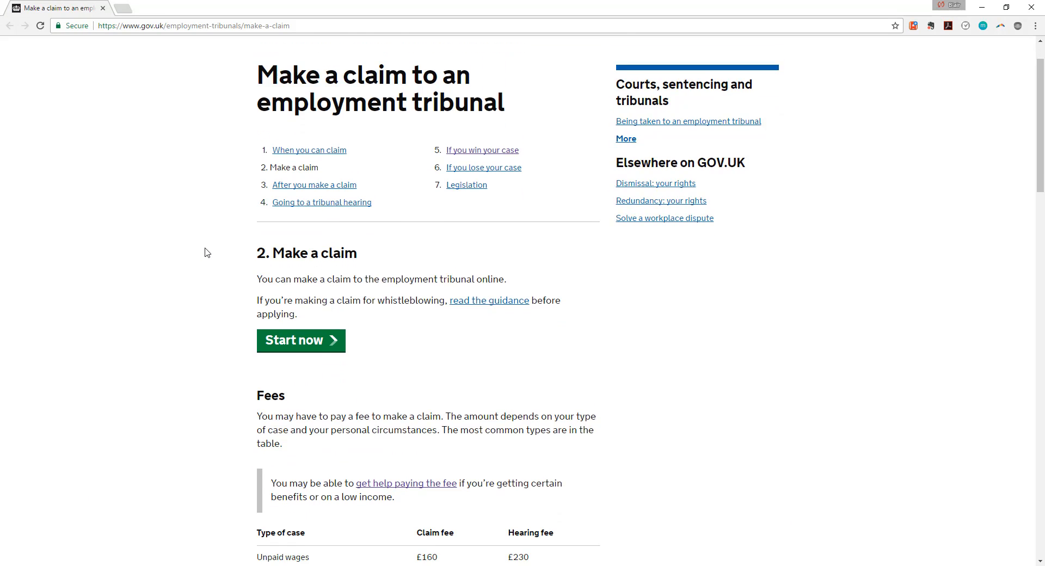
scroll(206, 254, up, 3)
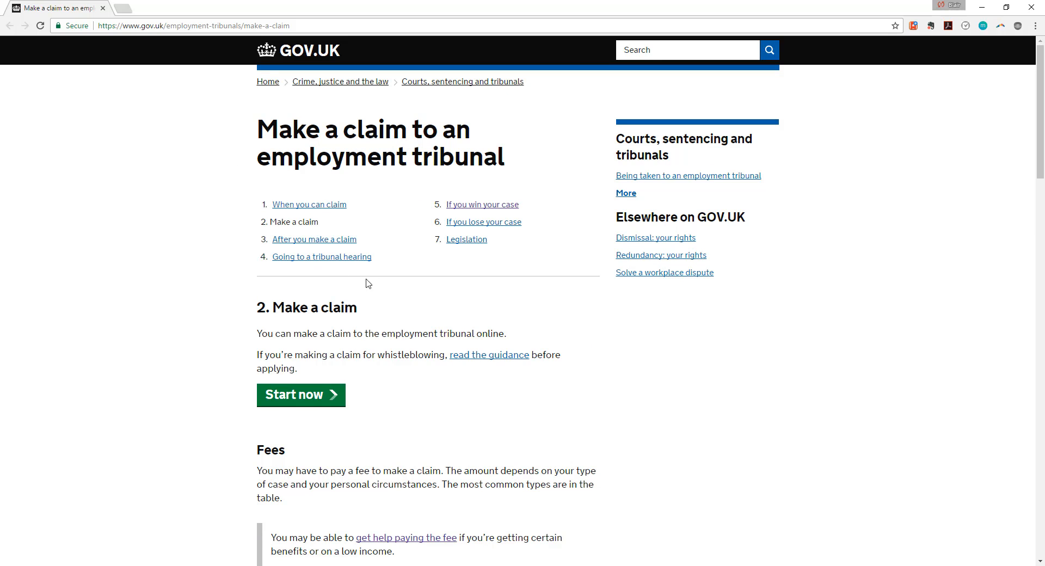
scroll(410, 173, down, 5)
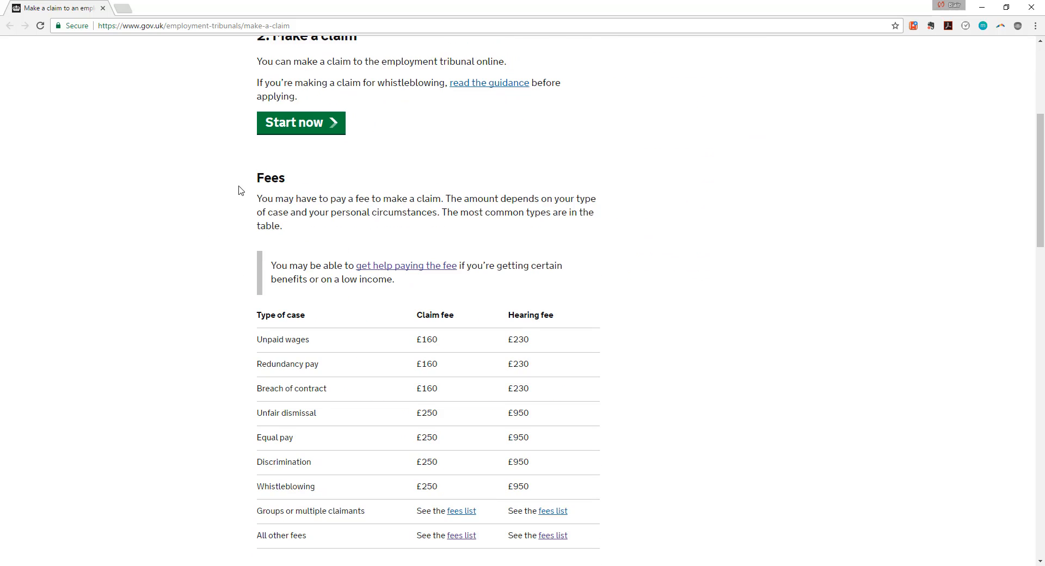
scroll(350, 188, down, 1)
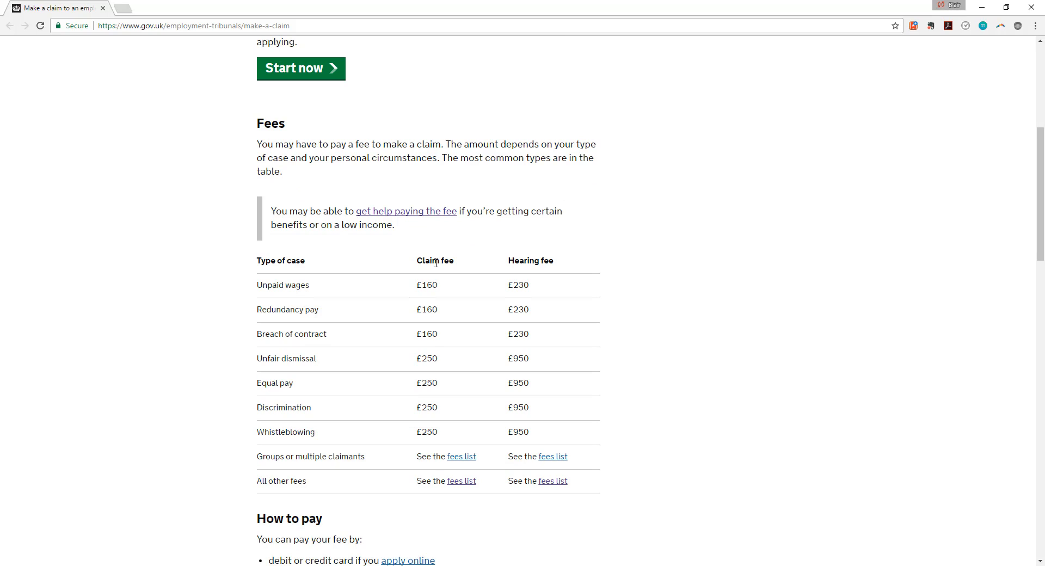
scroll(412, 323, down, 1)
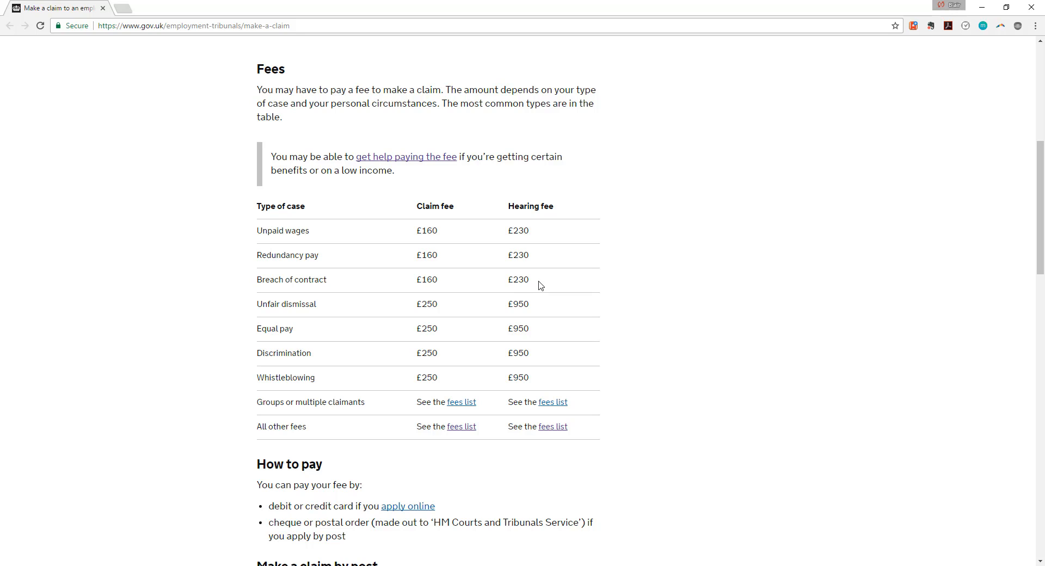
Select the Redundancy pay and Breach of contract rows with the £160 and £230 fees.
drag(534, 284, 508, 229)
scroll(353, 334, down, 2)
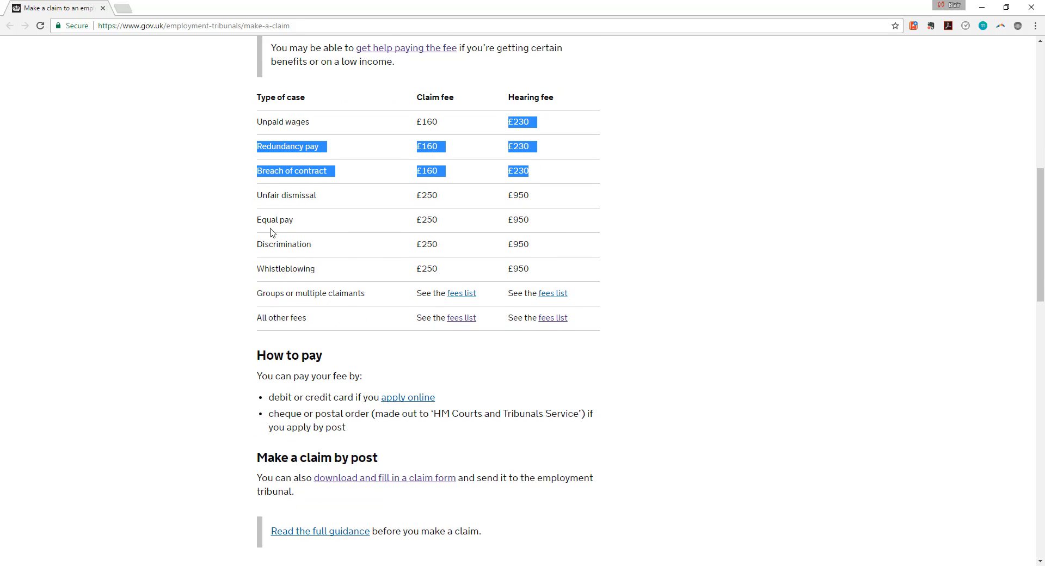
scroll(560, 281, down, 3)
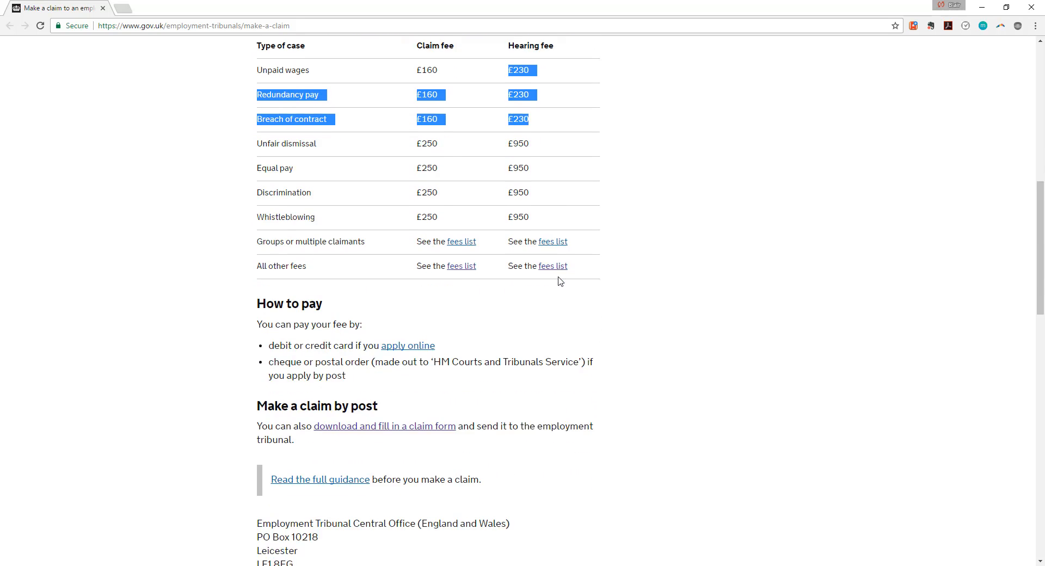
scroll(560, 282, up, 4)
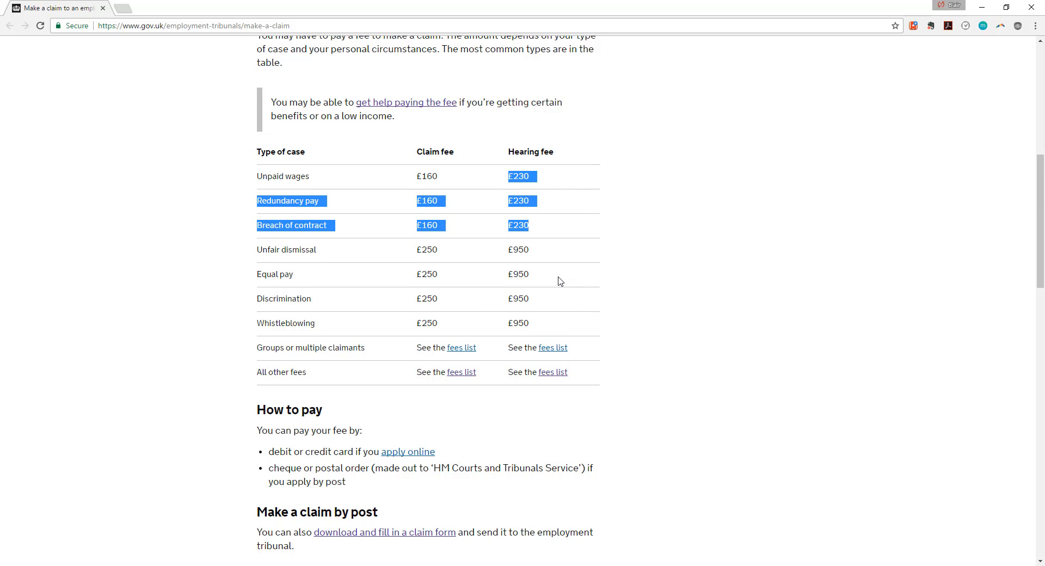
Start the online employment tribunal claim with the Start now button.
scroll(593, 286, up, 7)
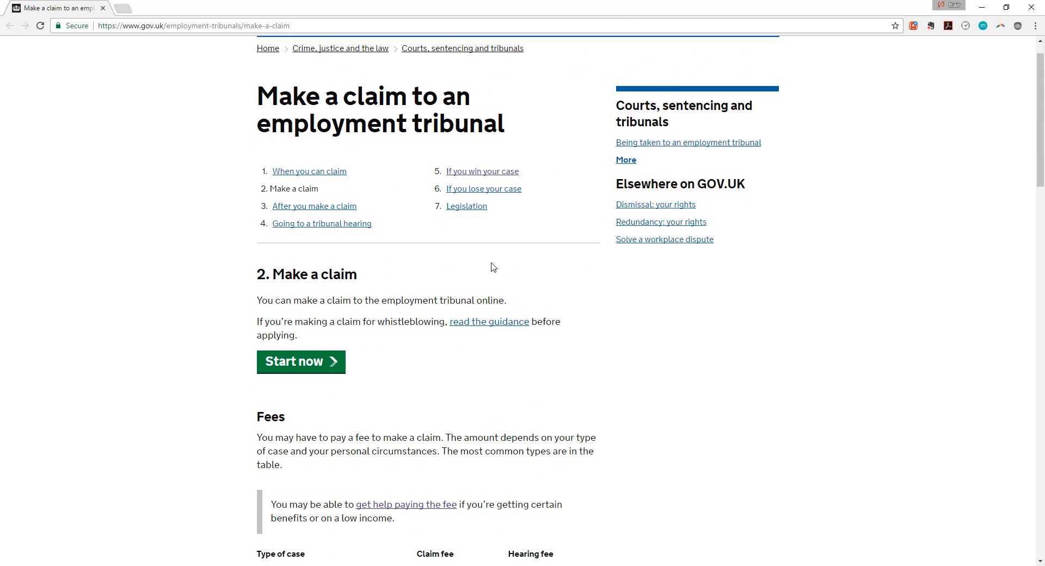
scroll(493, 266, up, 1)
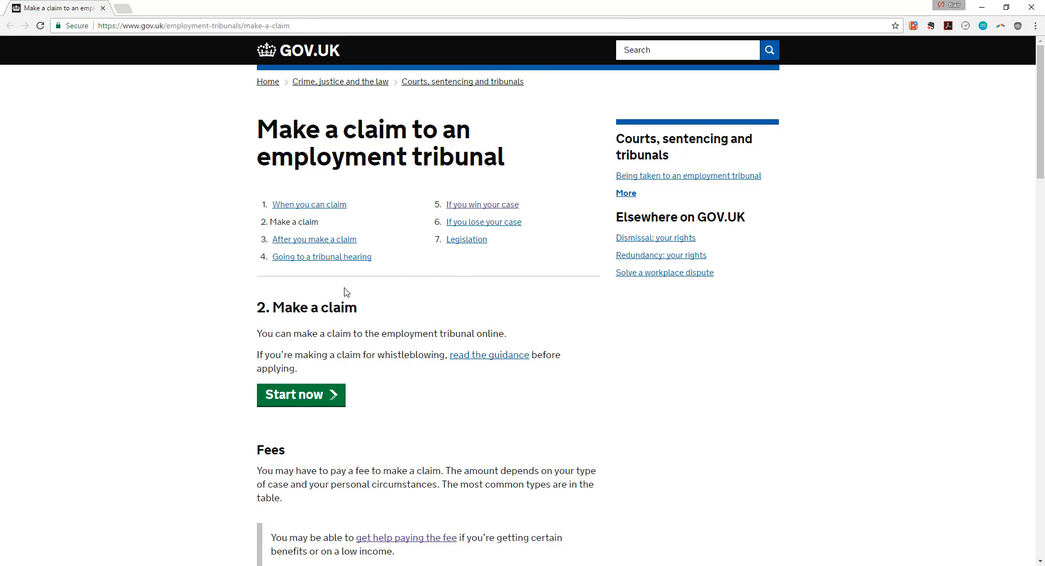
scroll(344, 291, down, 2)
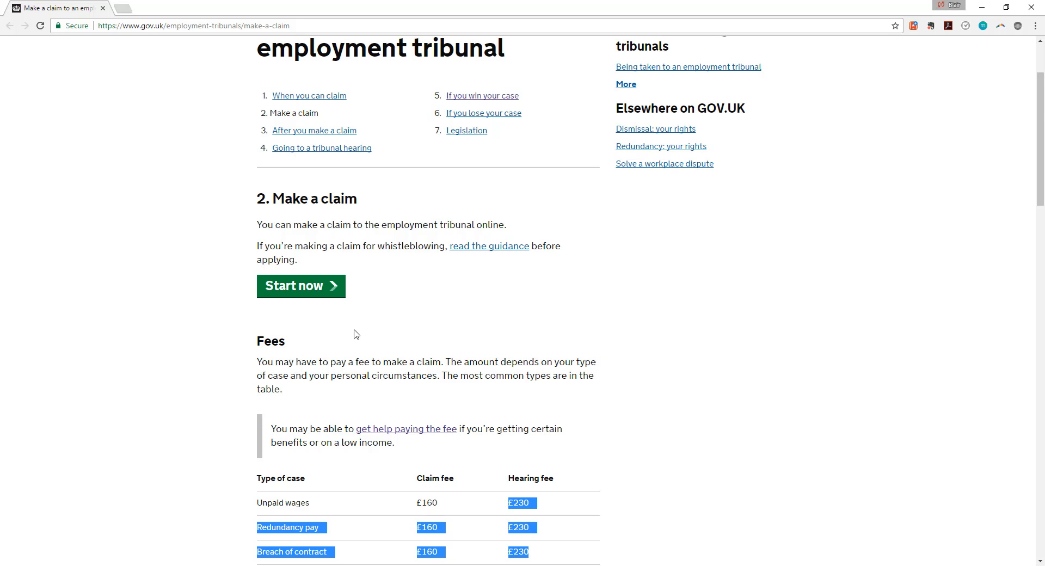
scroll(354, 335, down, 3)
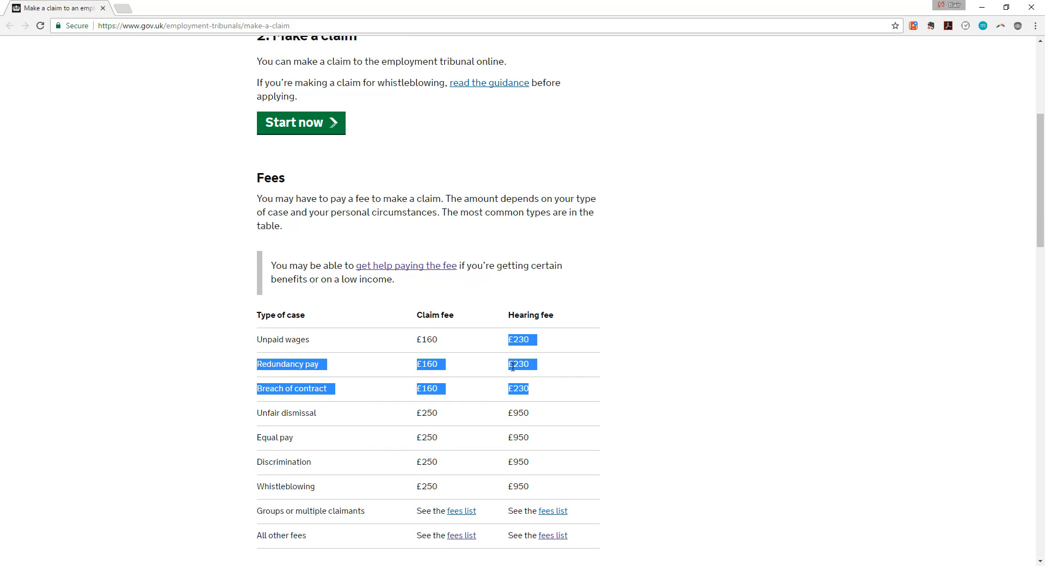
scroll(518, 238, up, 4)
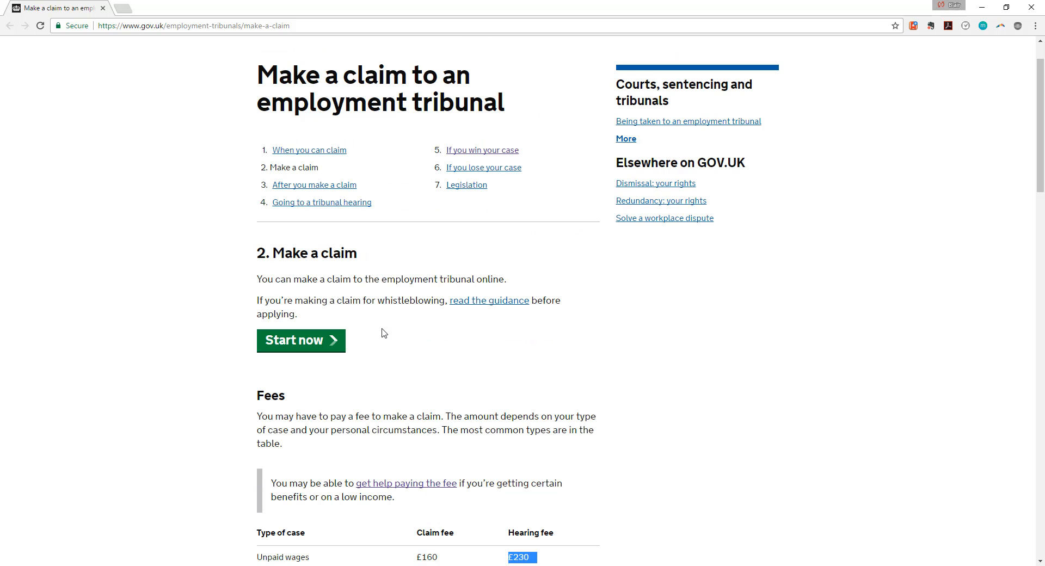
click(340, 341)
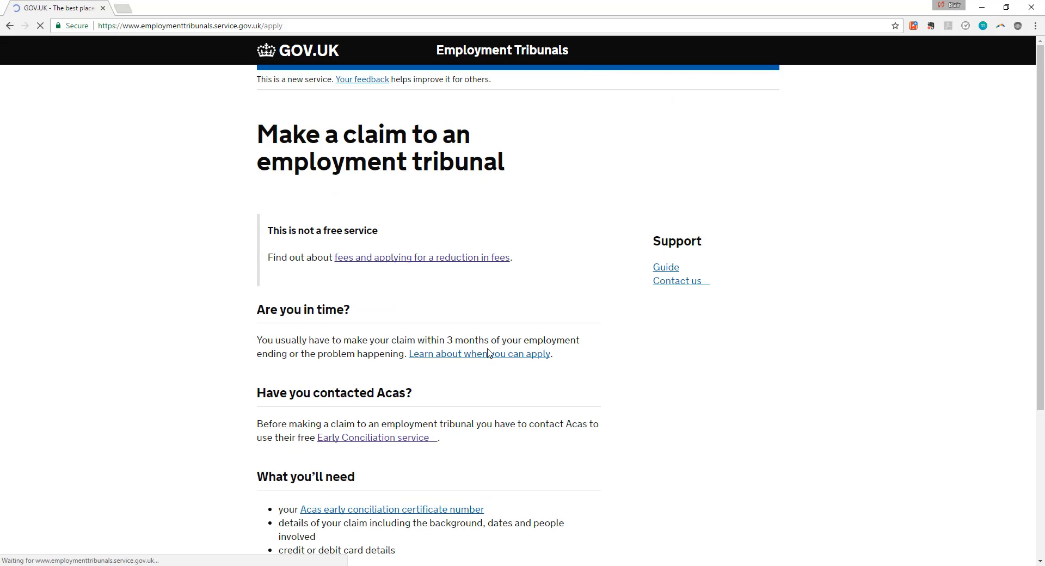
Read the apply page's requirements: 3-month time limit, Acas certificate number, claim and card details.
scroll(465, 290, down, 4)
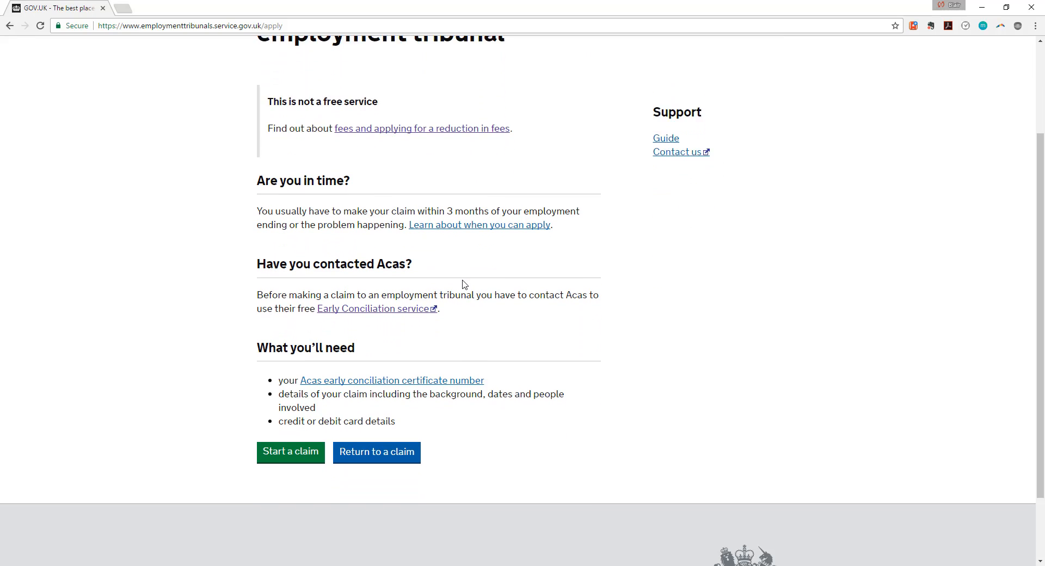
scroll(465, 290, up, 2)
scroll(433, 128, up, 2)
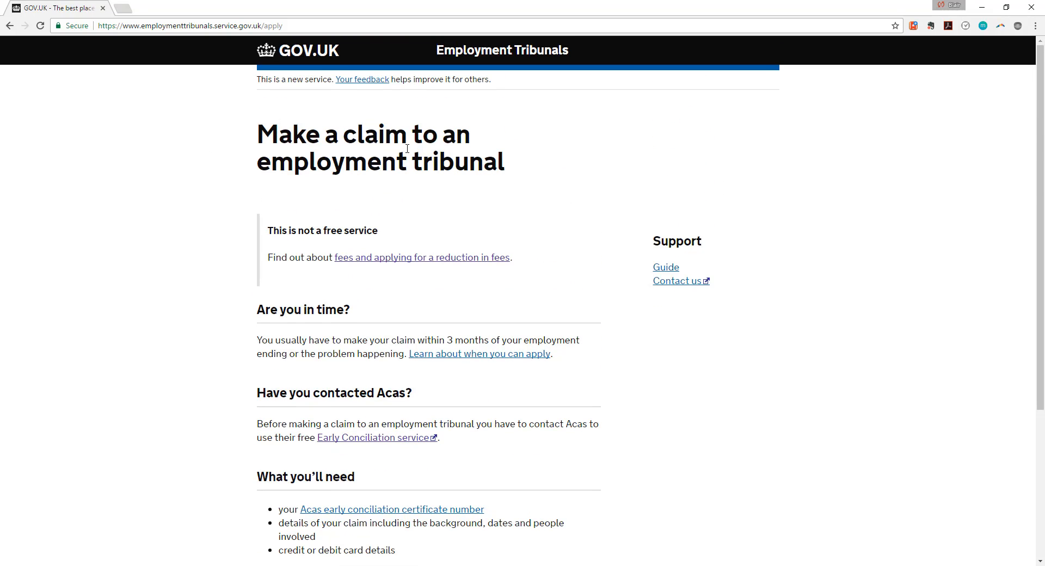
scroll(286, 153, down, 3)
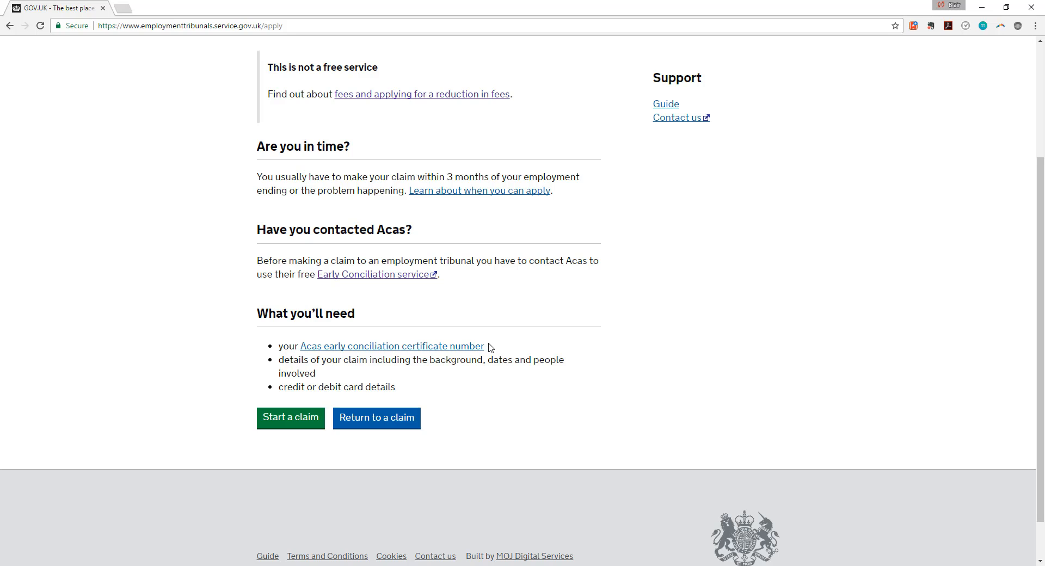
scroll(489, 347, up, 6)
scroll(488, 348, down, 5)
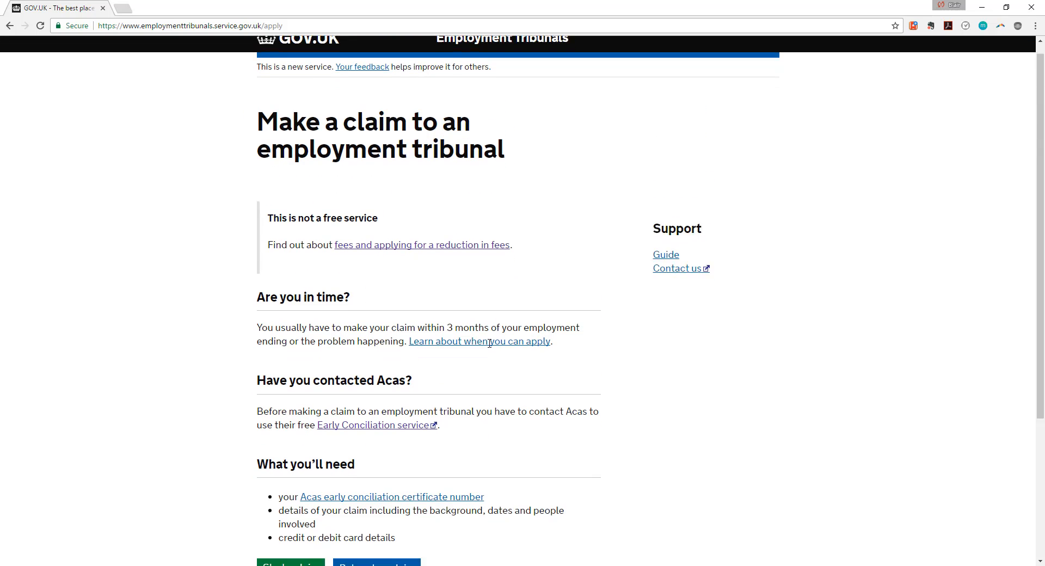
scroll(489, 347, down, 2)
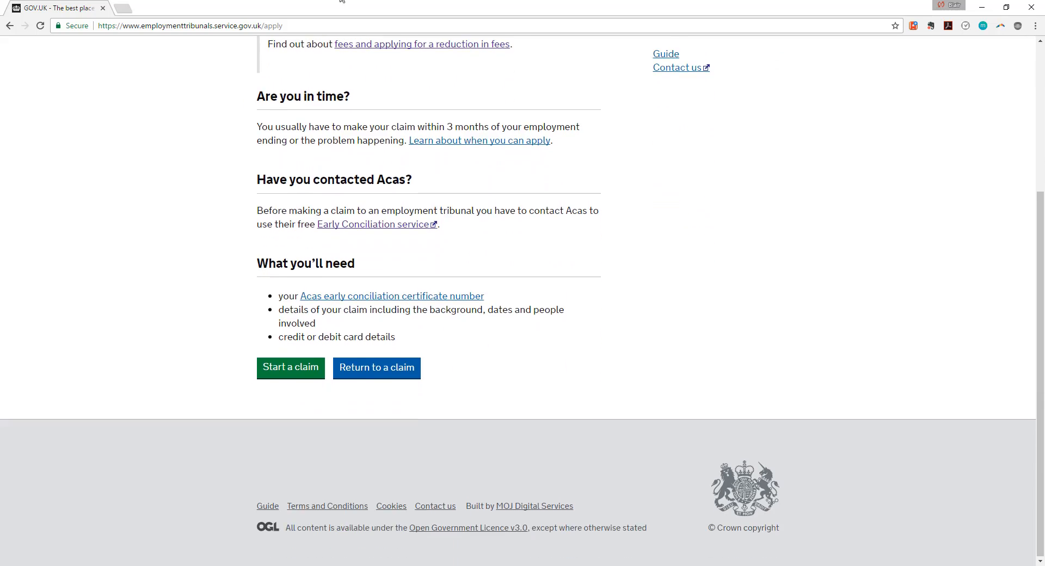
scroll(363, 166, up, 2)
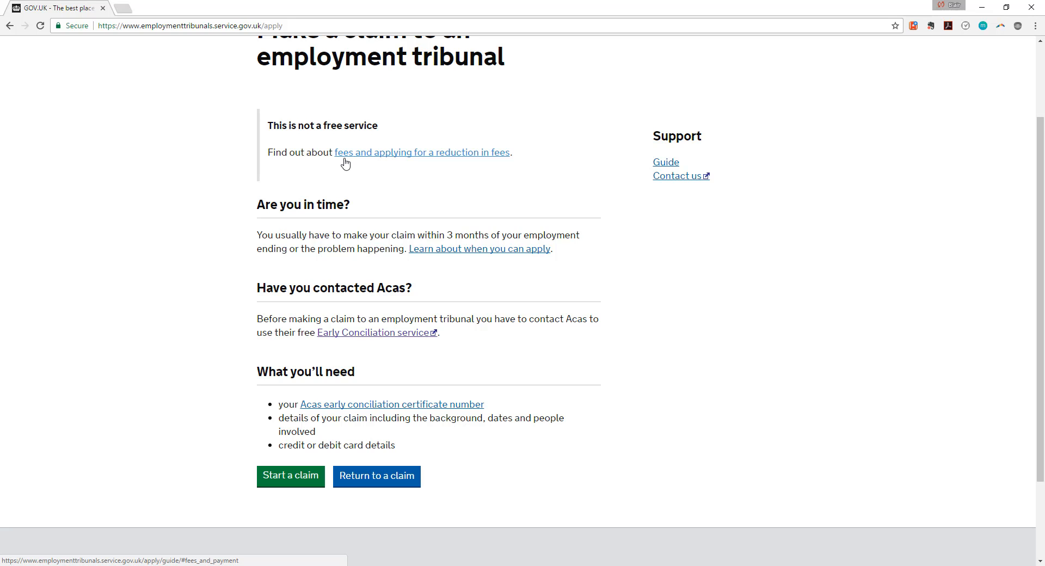
scroll(343, 326, down, 1)
Start a new claim, enter a memorable word, and save to reach Claimant's details.
click(294, 424)
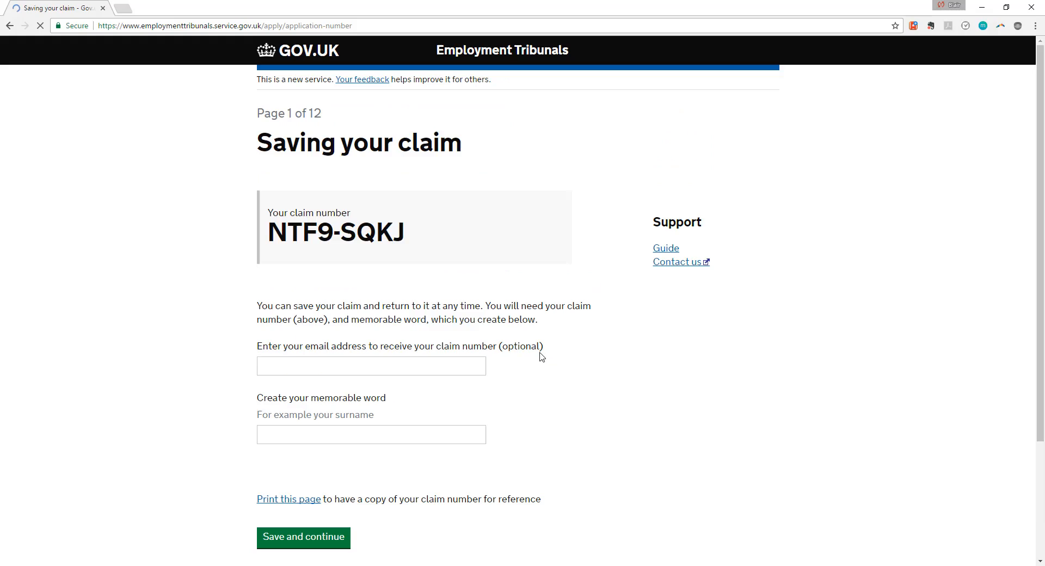
scroll(536, 354, down, 3)
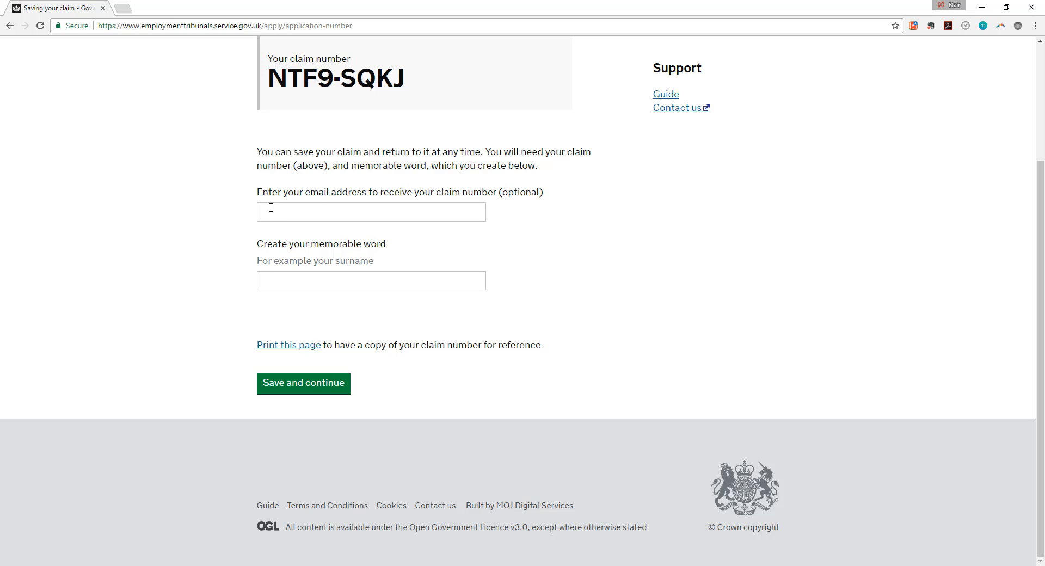
click(294, 283)
scroll(338, 301, up, 3)
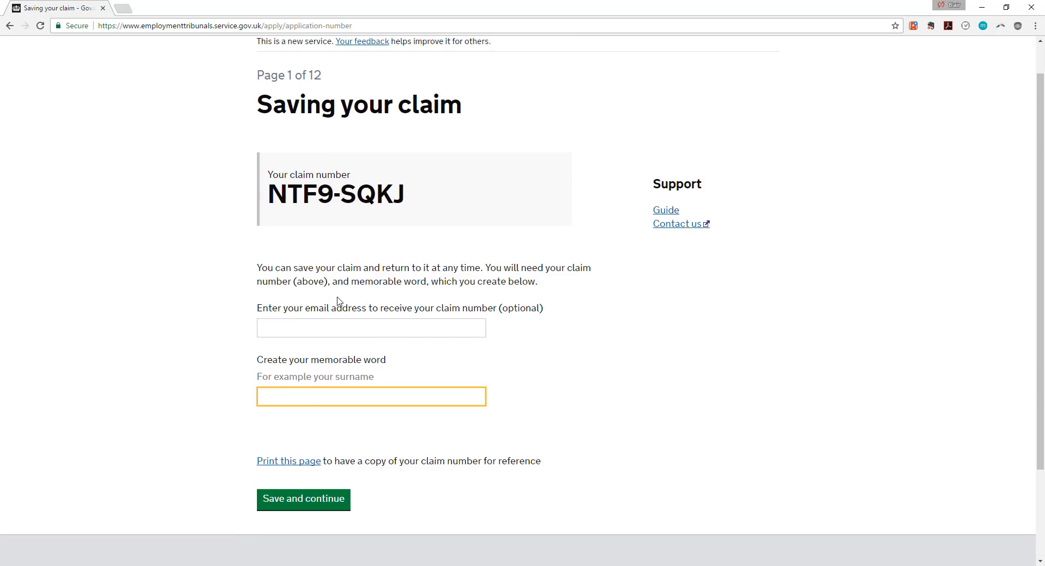
scroll(338, 301, down, 2)
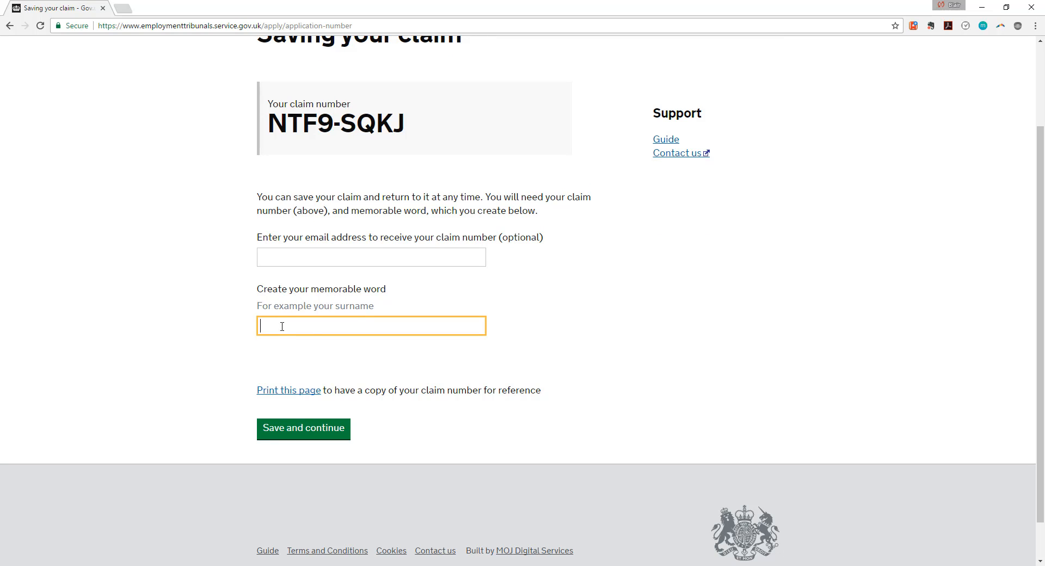
text(example)
click(234, 329)
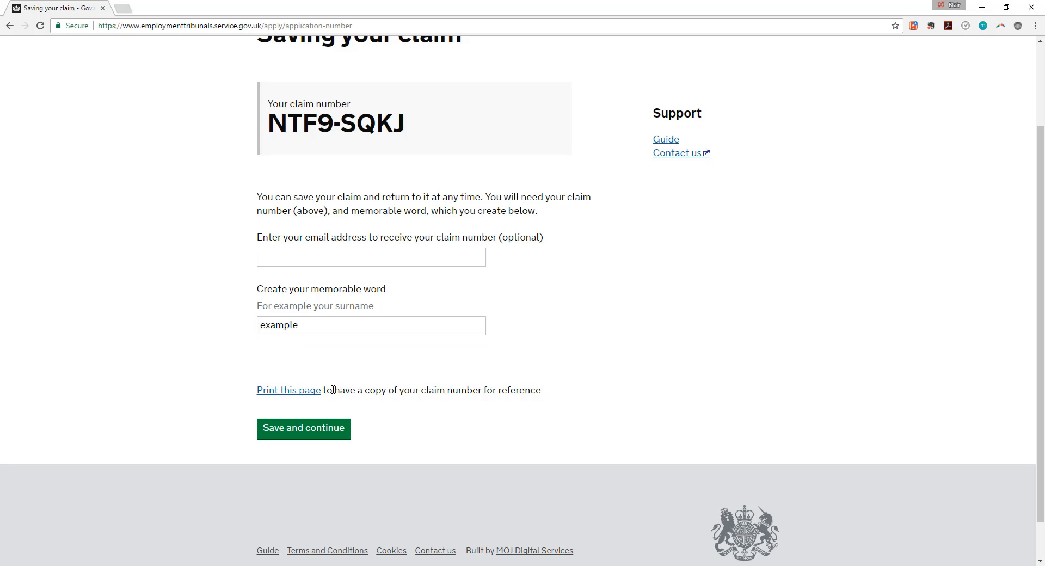
click(308, 430)
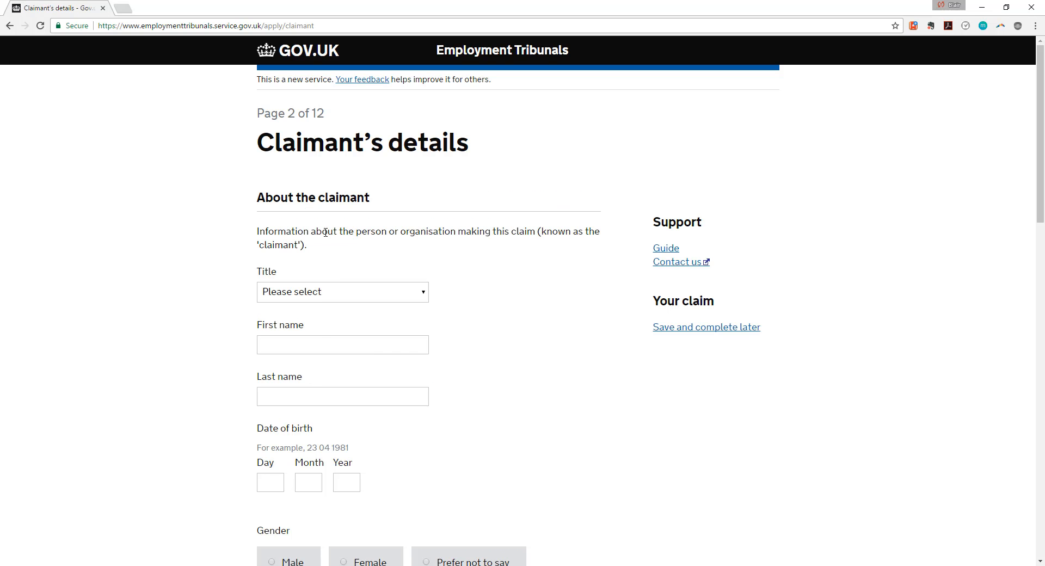
Set the claimant's title to Mr.
scroll(316, 190, down, 4)
scroll(316, 190, up, 4)
scroll(315, 190, down, 4)
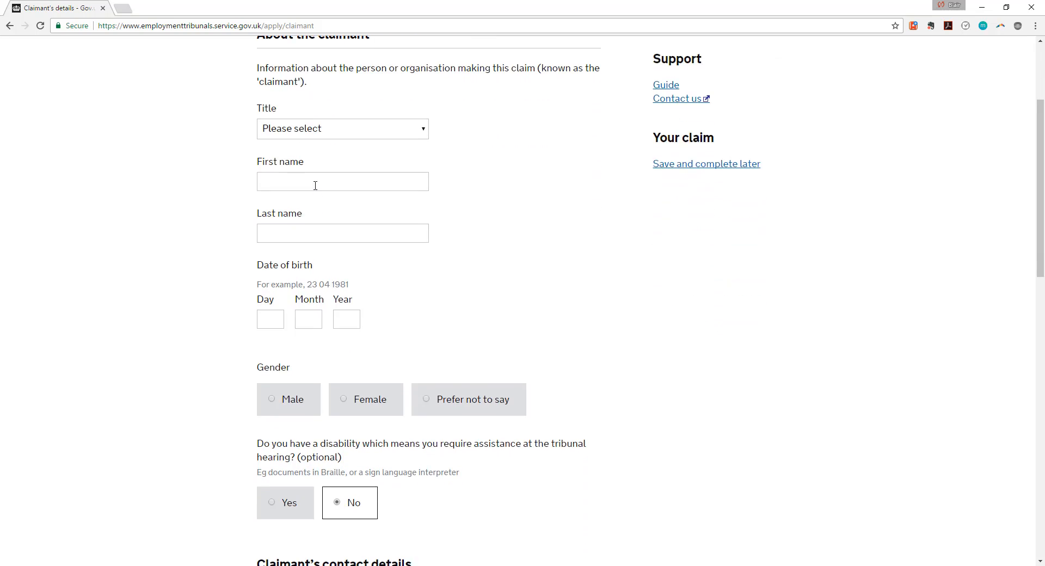
scroll(316, 218, up, 3)
click(316, 237)
click(292, 271)
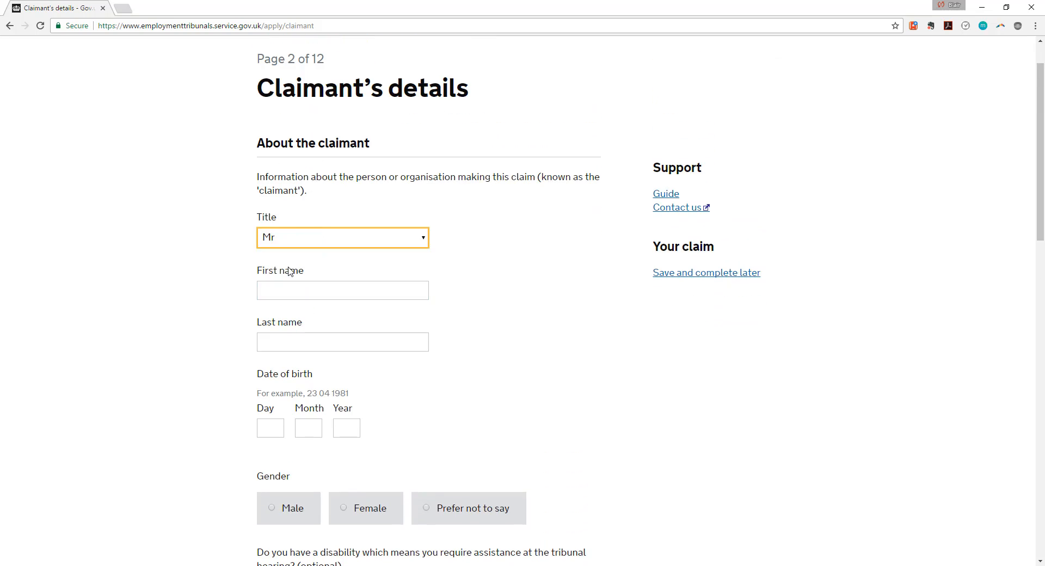
click(285, 289)
text(r)
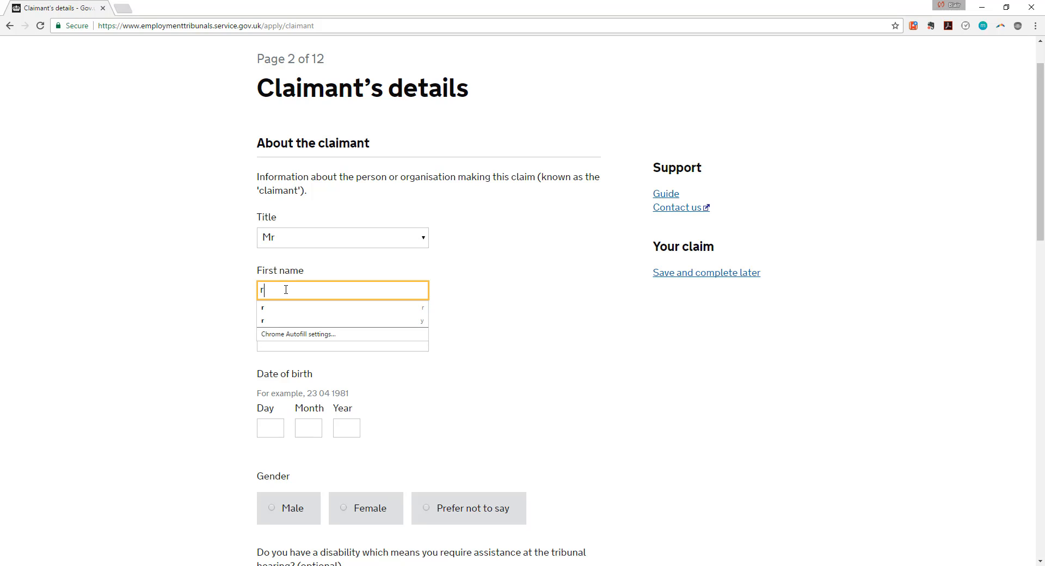
key(Tab)
text(R)
key(Tab)
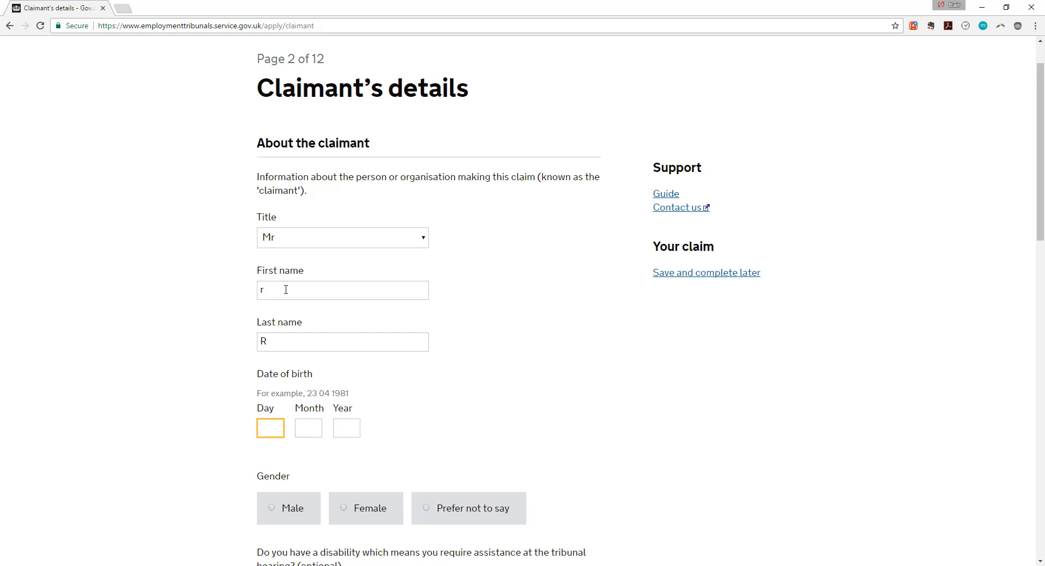
text(15)
key(Tab)
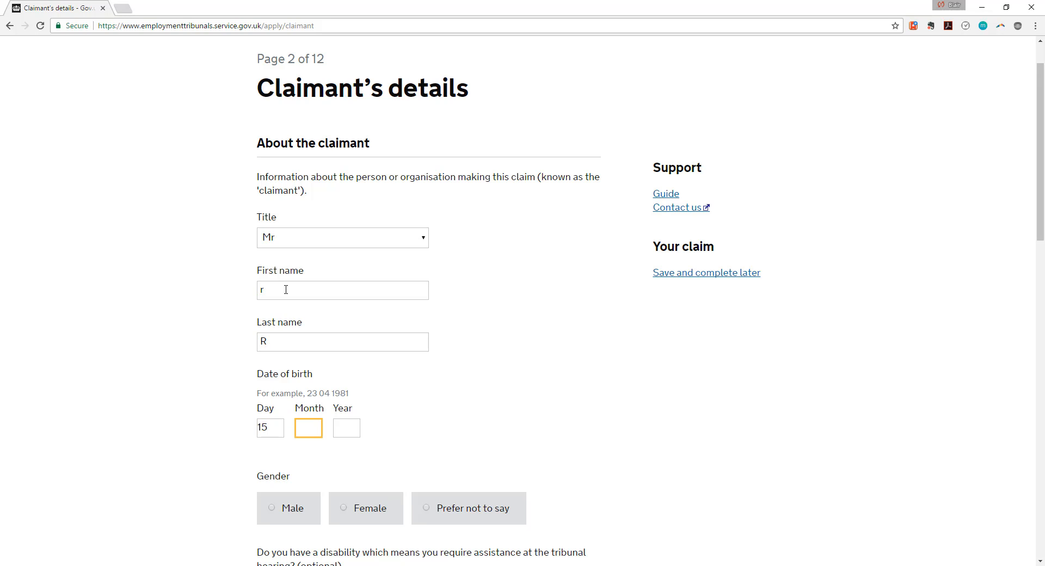
text(12)
key(Tab)
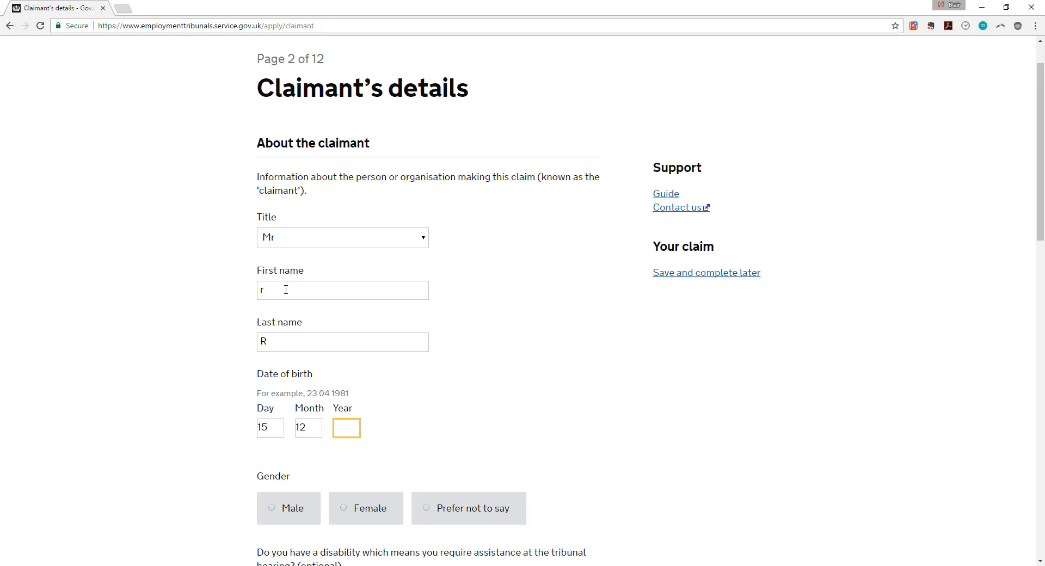
text(1980)
Set the claimant's gender to Female.
scroll(420, 303, down, 3)
click(368, 338)
scroll(398, 297, down, 1)
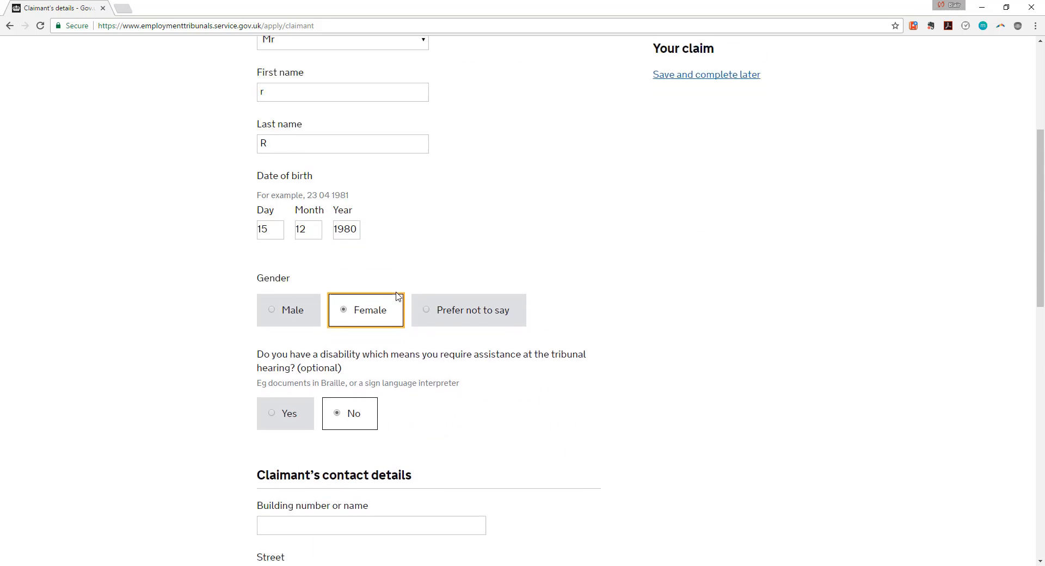
scroll(397, 297, down, 3)
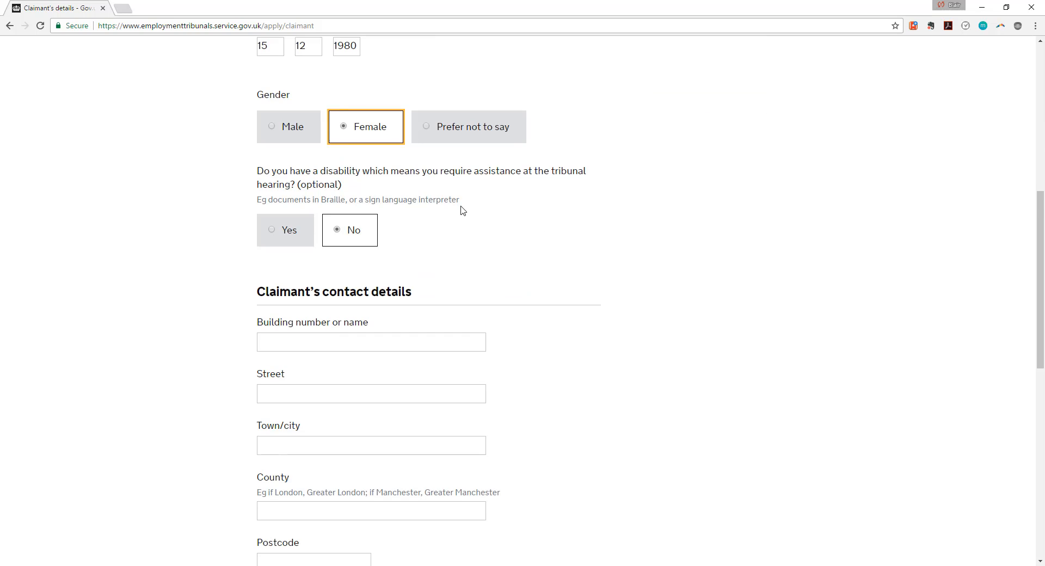
scroll(462, 210, down, 1)
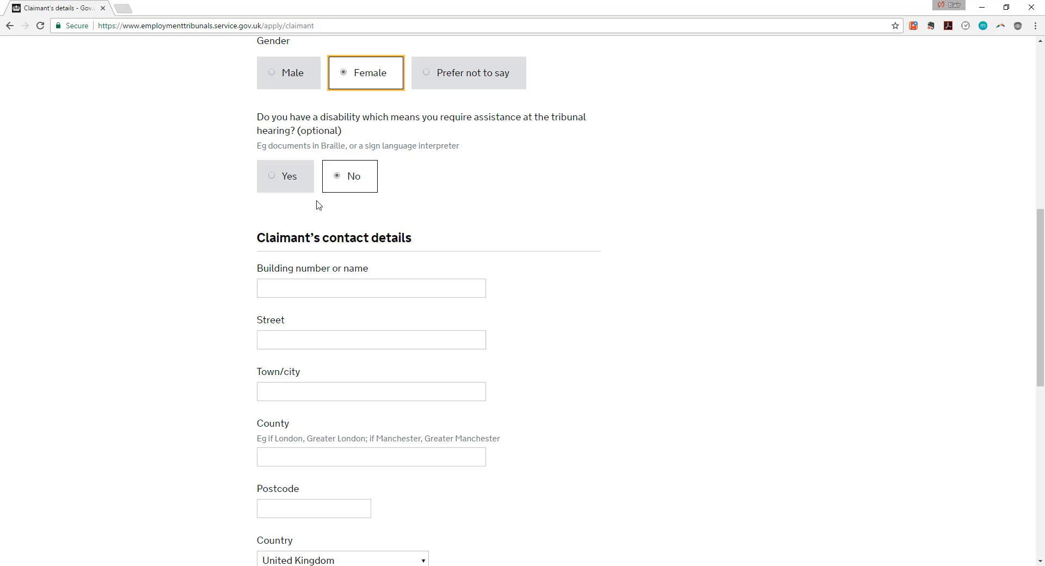
scroll(318, 204, down, 2)
Fill in the claimant's building, street, town/city and county address fields.
click(309, 179)
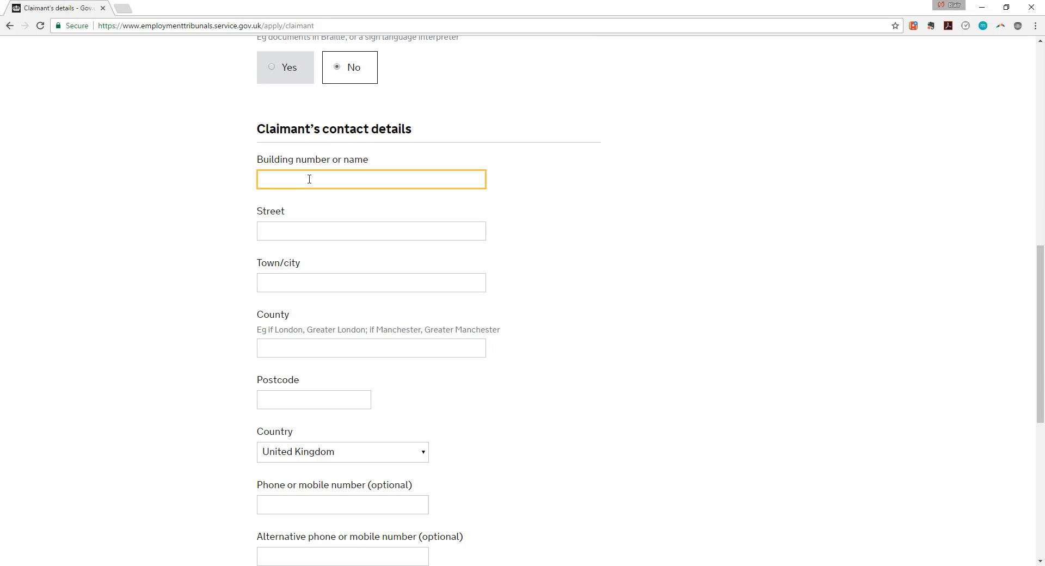
text(R)
key(Tab)
text(R)
key(Tab)
text(R)
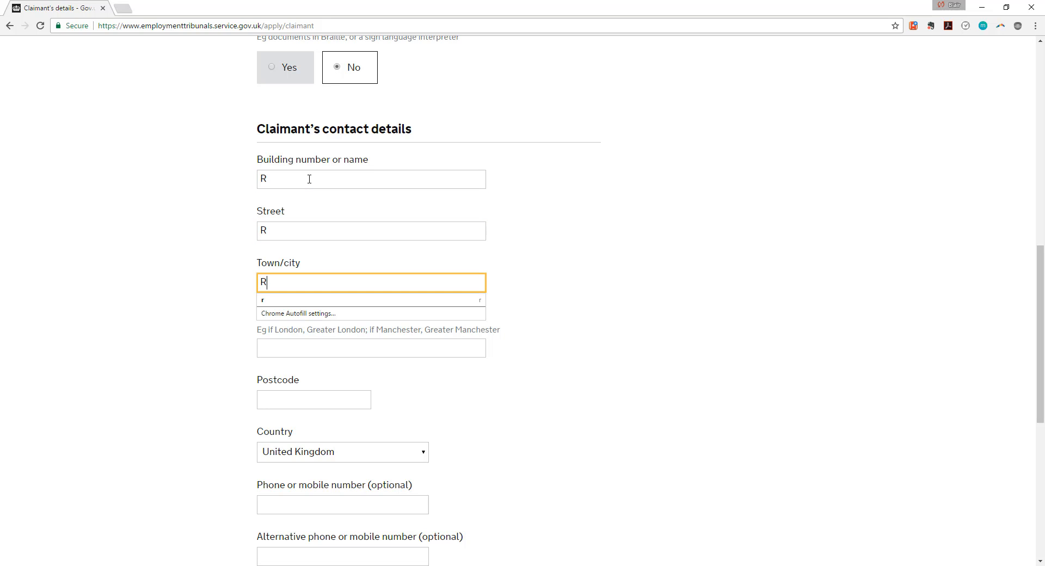
key(Tab)
text(R)
key(Tab)
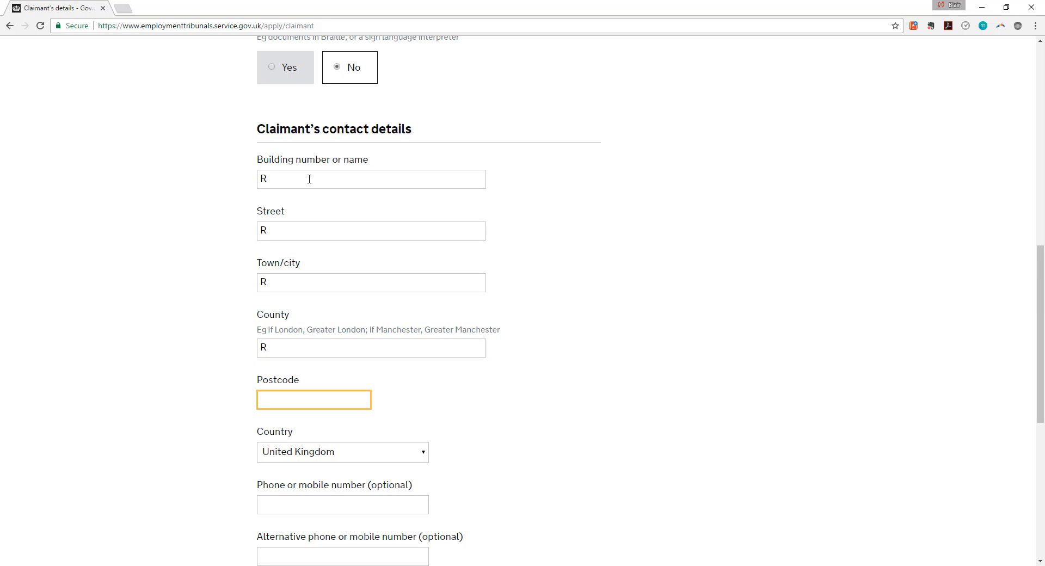
Fill the postcode from a saved suggestion, leaving the optional phone number.
scroll(309, 179, down, 2)
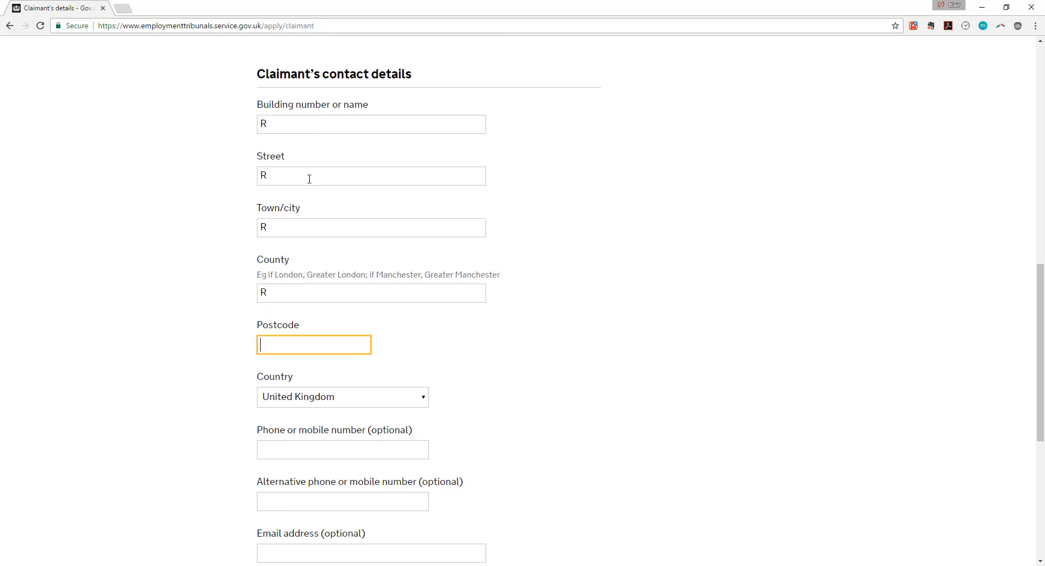
scroll(309, 179, down, 1)
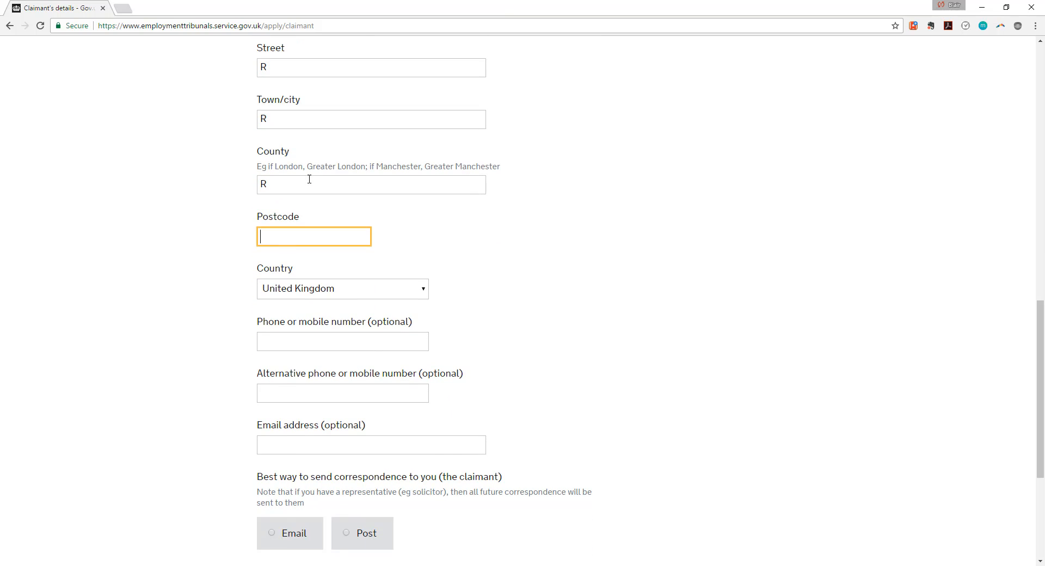
text(SW559QT)
scroll(302, 240, up, 1)
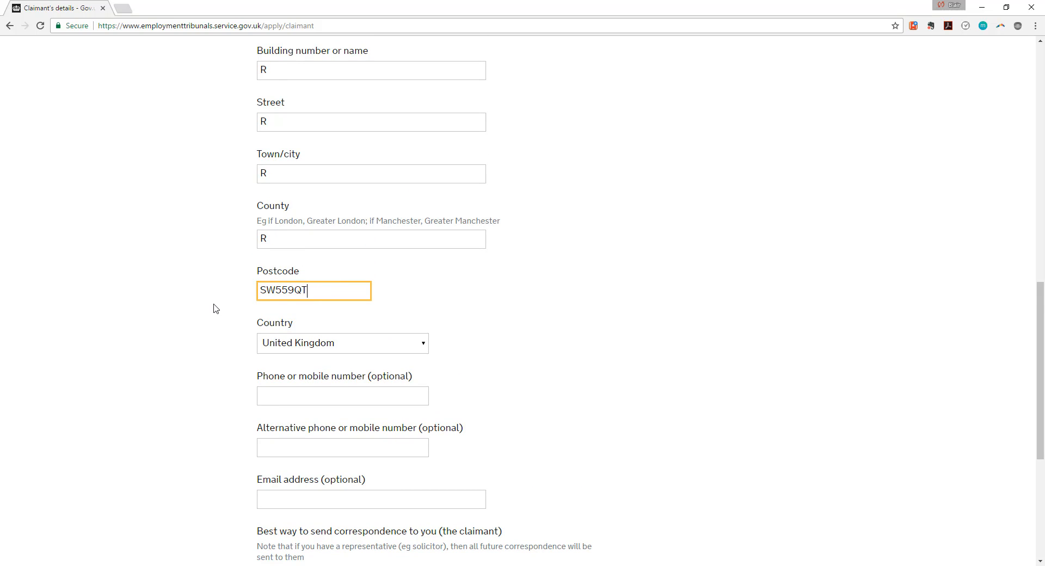
scroll(215, 308, down, 2)
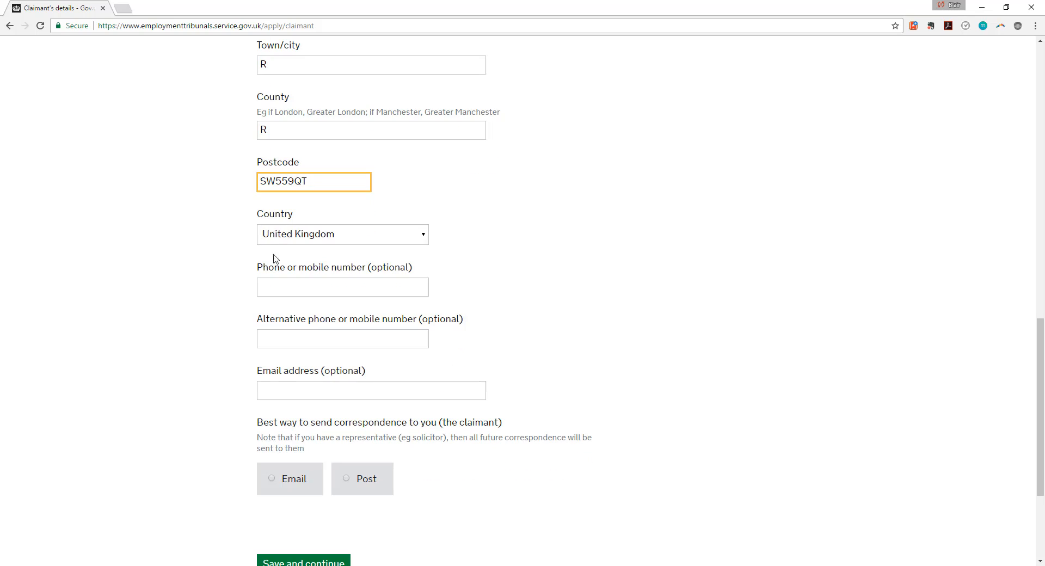
click(275, 285)
Choose Post as the best way to send correspondence.
scroll(269, 274, down, 2)
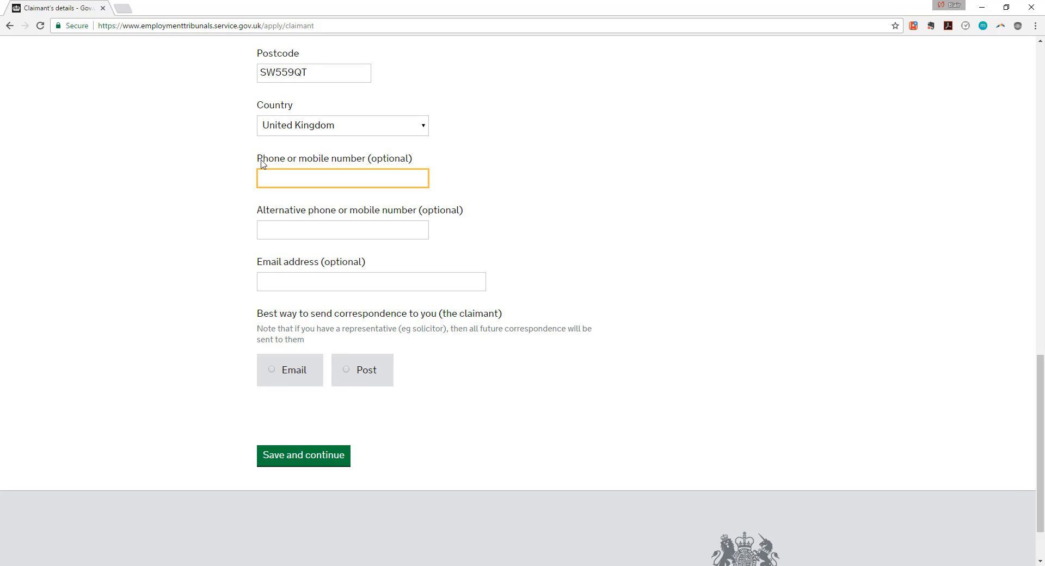
scroll(325, 250, down, 1)
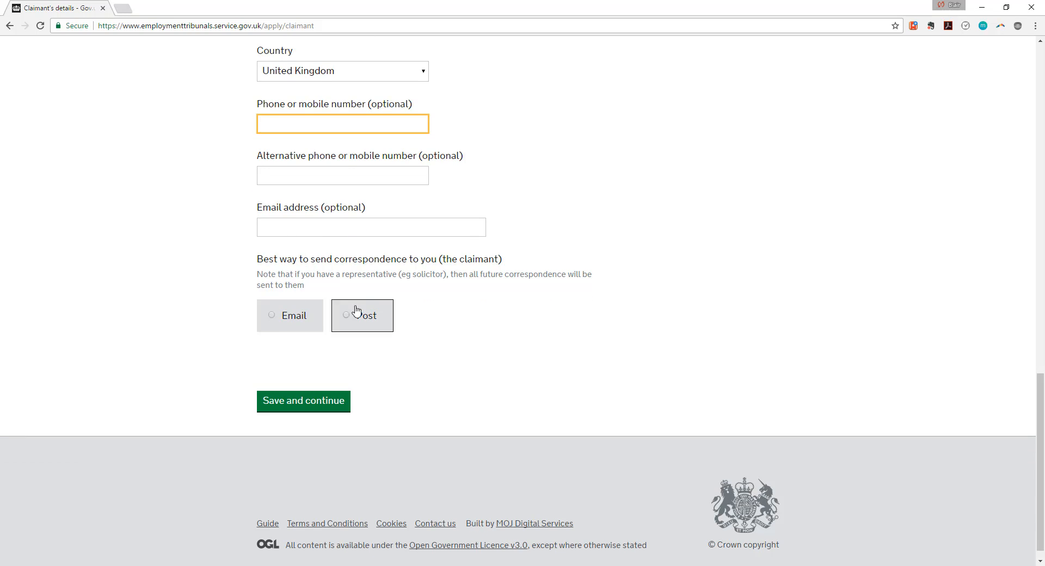
click(289, 325)
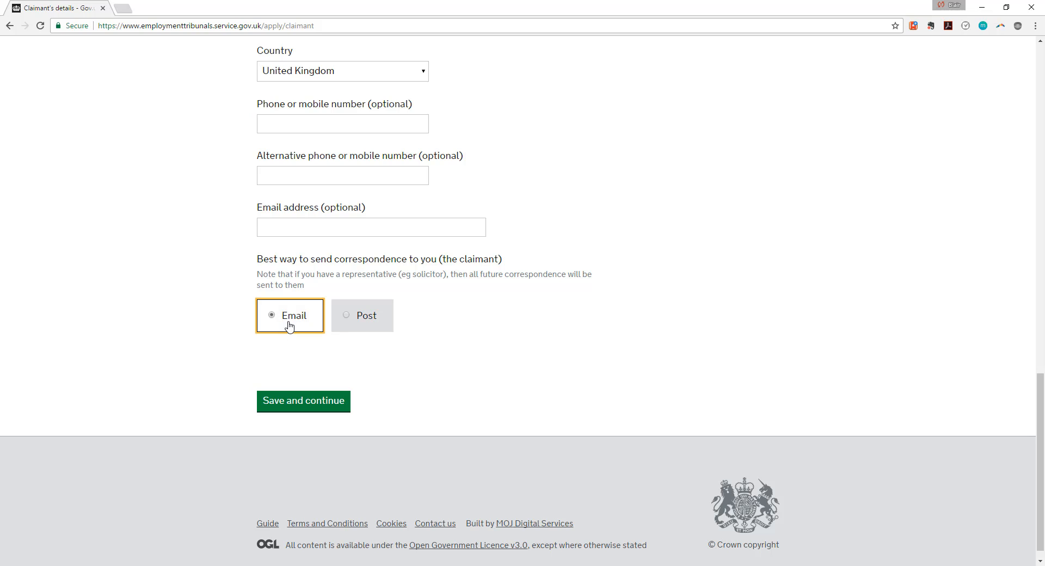
click(364, 326)
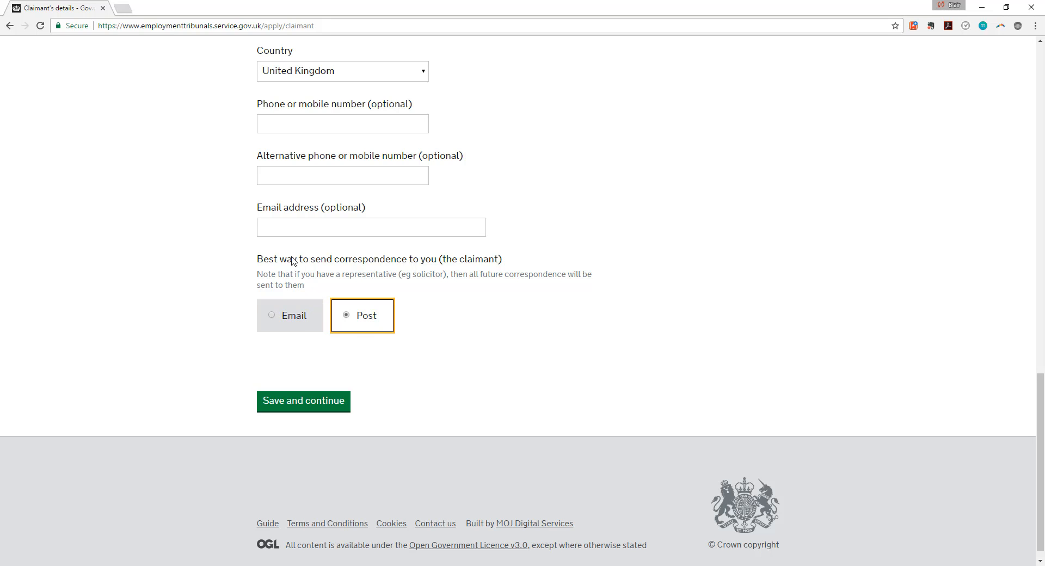
scroll(292, 234, up, 2)
scroll(294, 234, down, 1)
scroll(295, 235, down, 2)
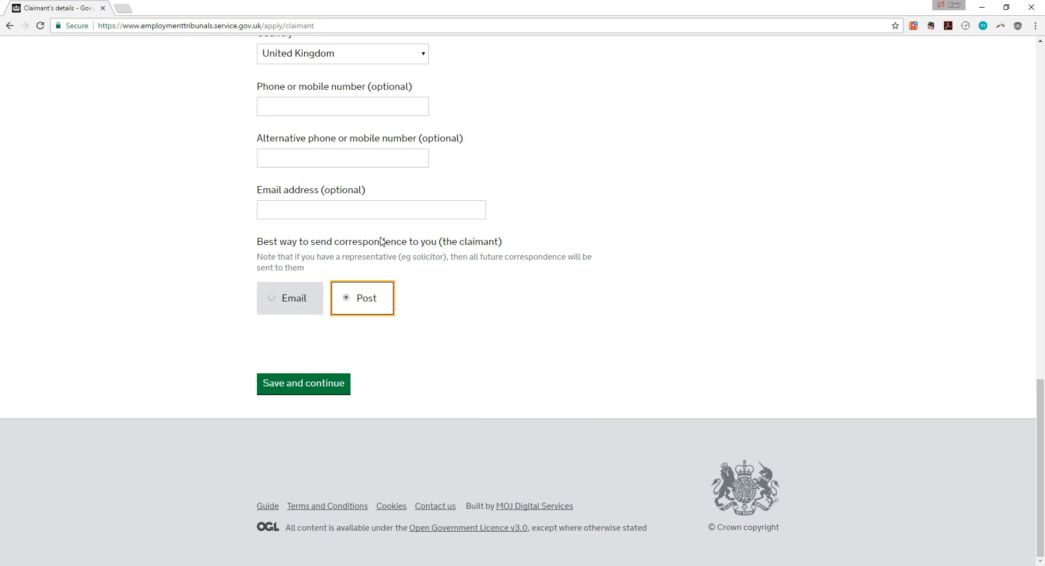
Save the claimant's details, then answer No on Group claims and save.
click(318, 385)
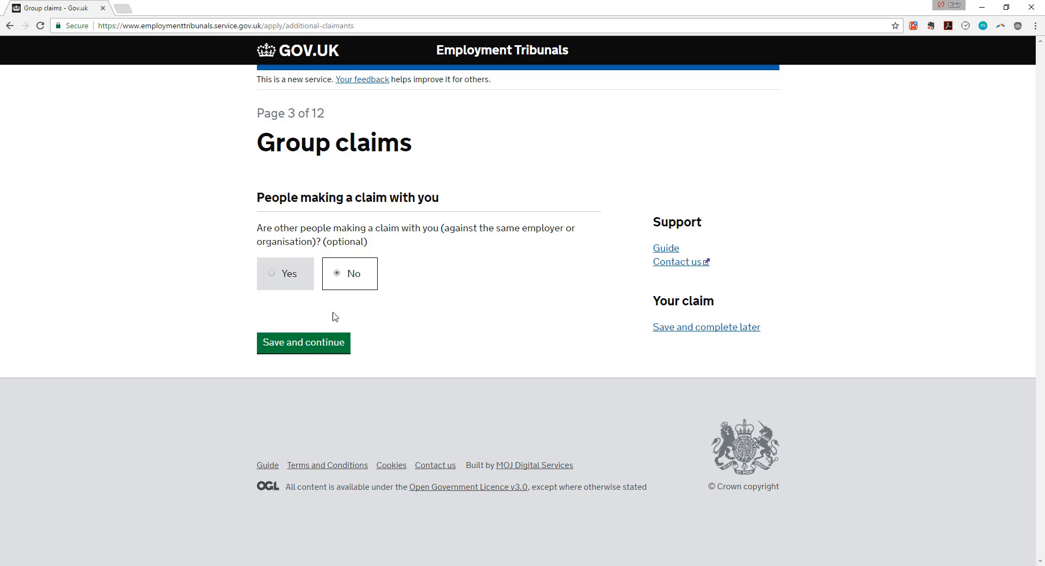
click(281, 275)
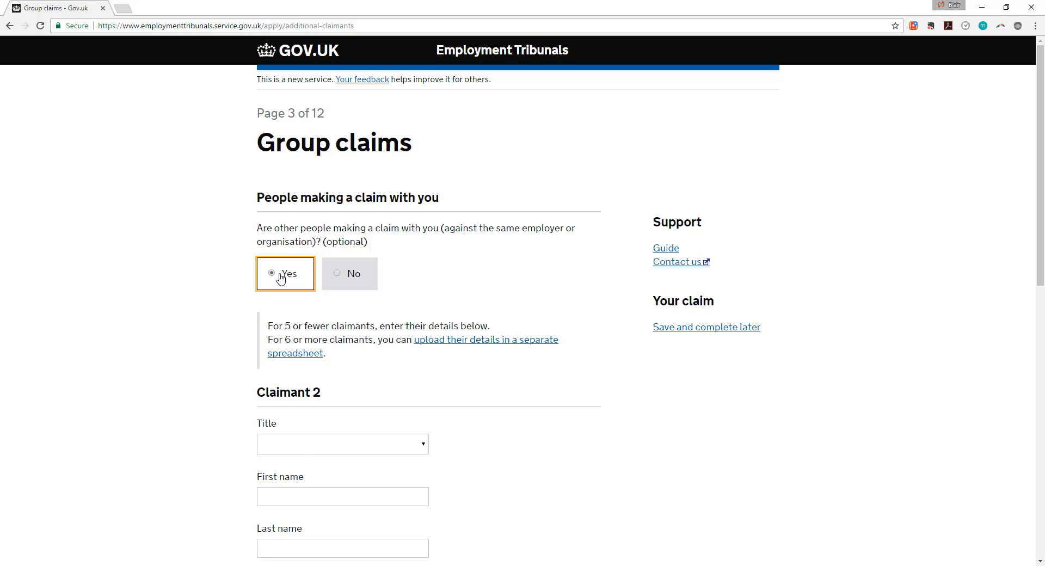
scroll(324, 368, down, 4)
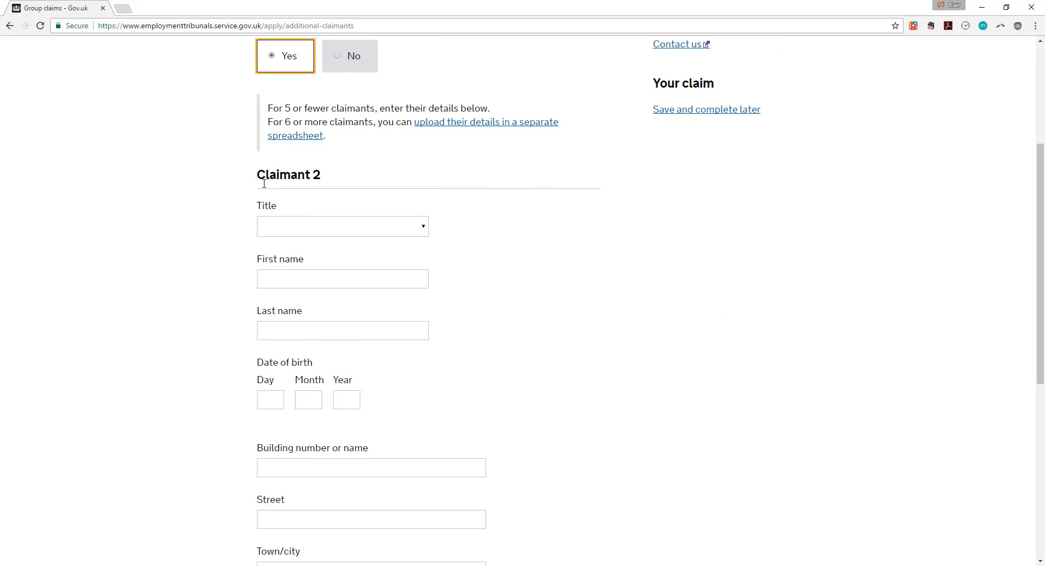
scroll(401, 500, down, 4)
scroll(401, 483, up, 8)
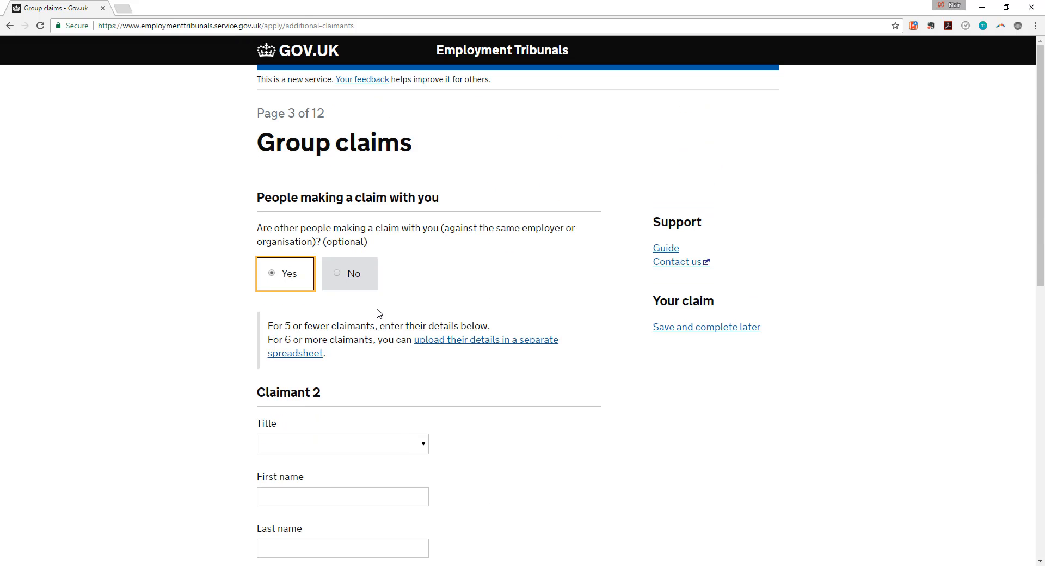
click(340, 274)
click(300, 343)
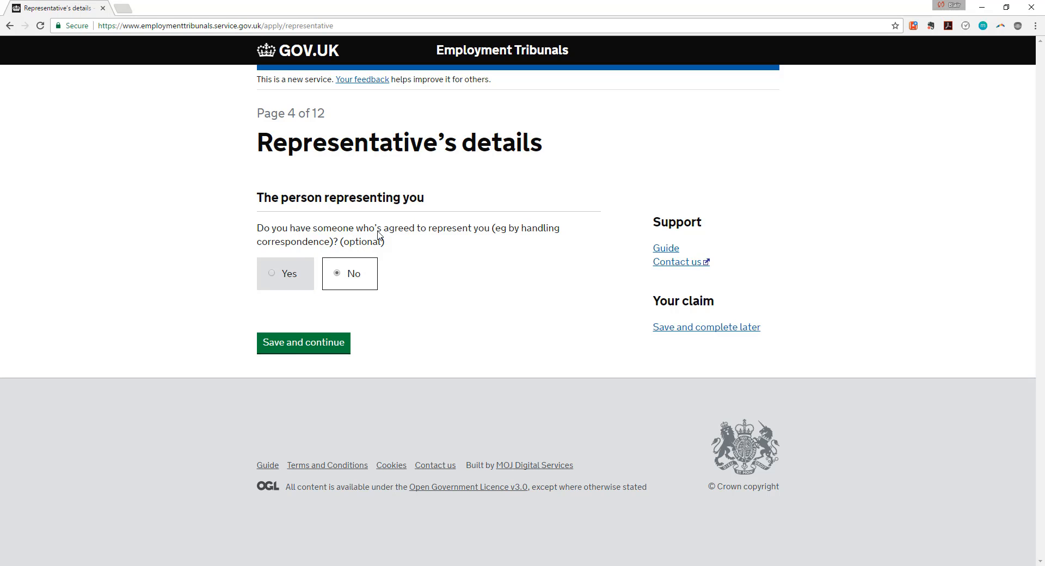
Answer No to having a representative and save the Representative's details page.
click(290, 280)
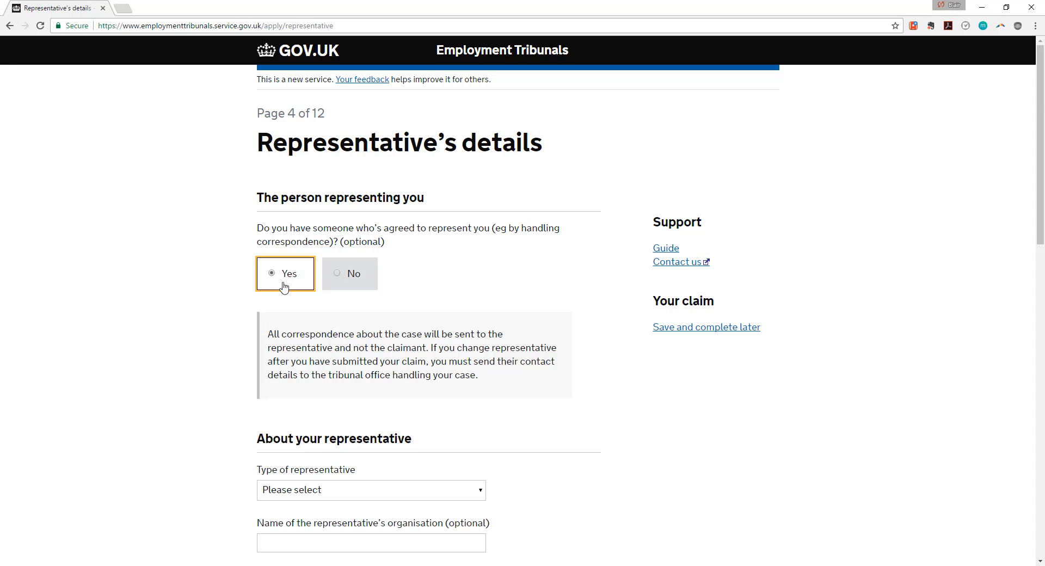
scroll(287, 267, down, 3)
scroll(294, 351, down, 4)
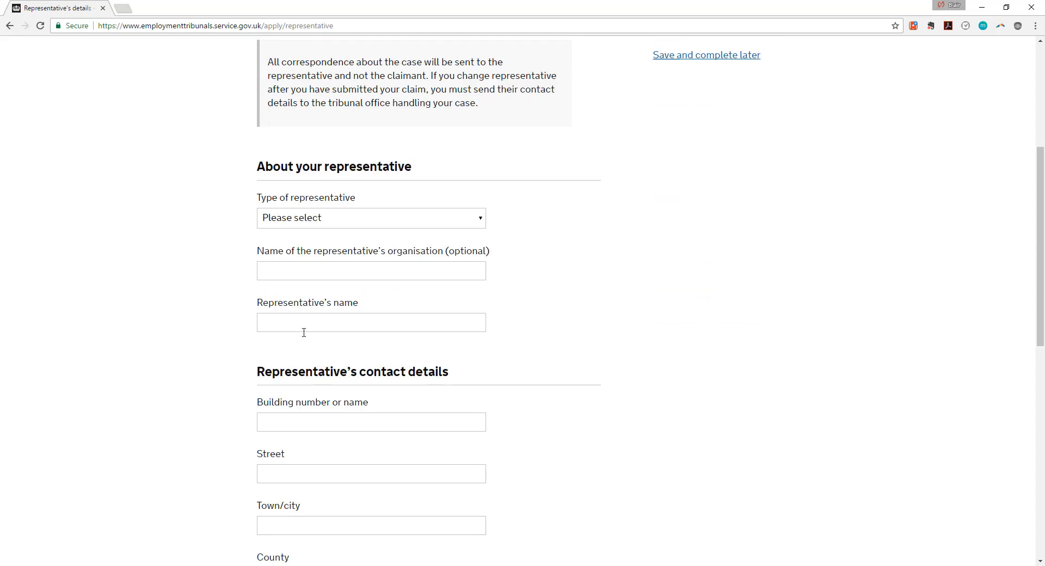
scroll(297, 348, up, 7)
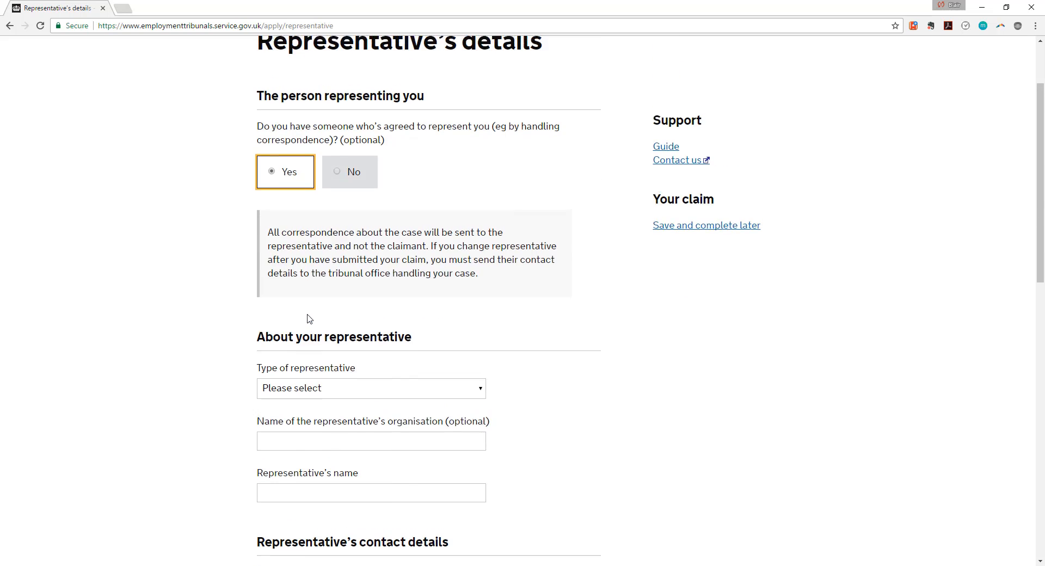
click(353, 281)
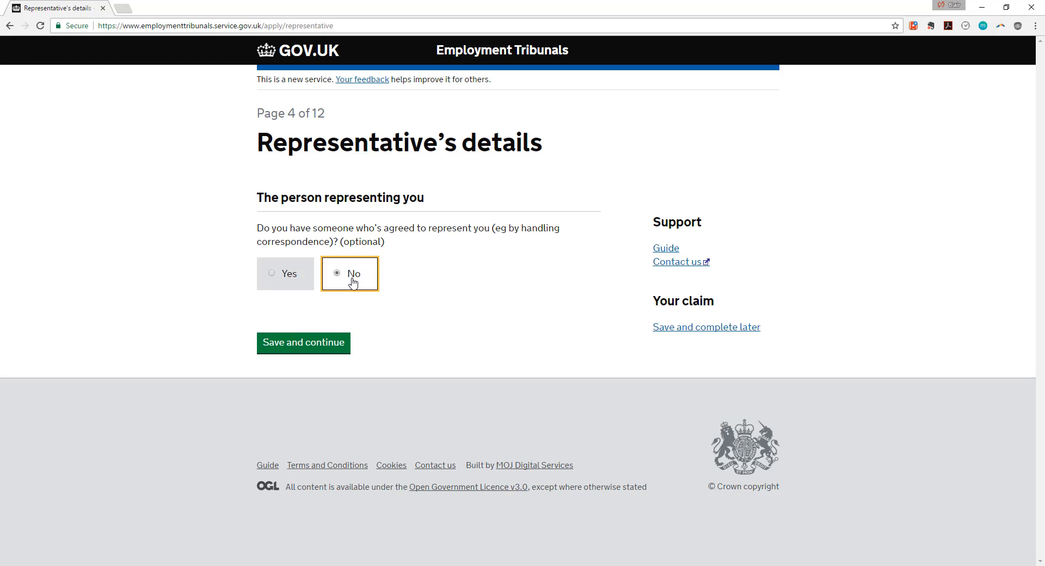
click(326, 344)
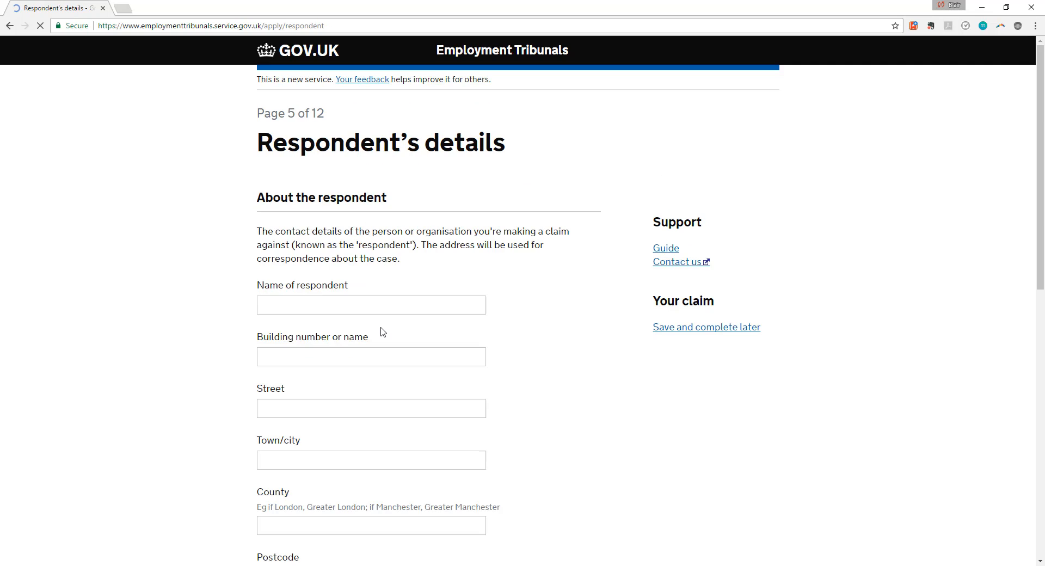
Enter placeholder 'R' in the respondent's building, street and town fields.
scroll(294, 163, down, 2)
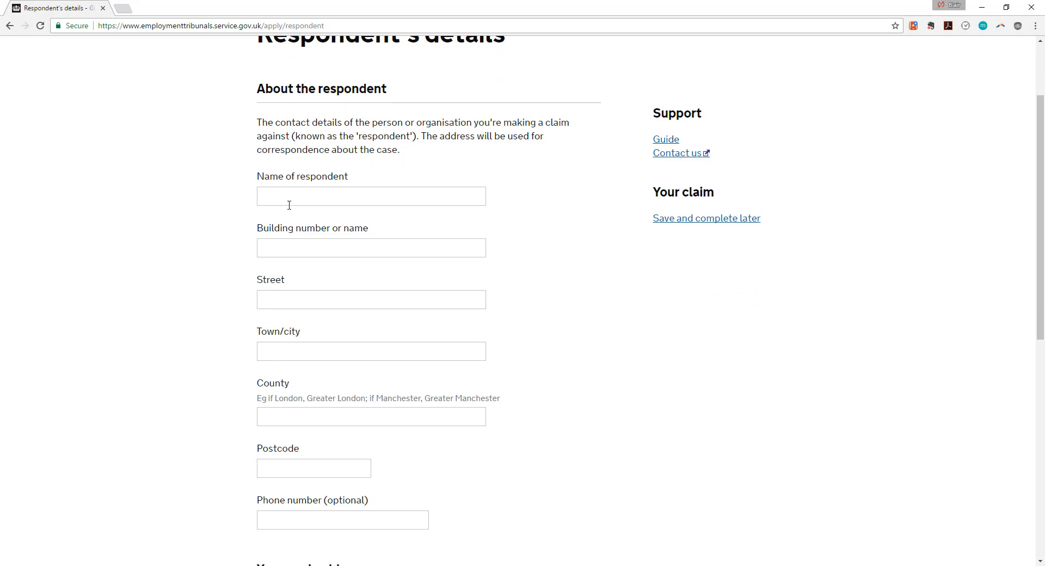
click(288, 202)
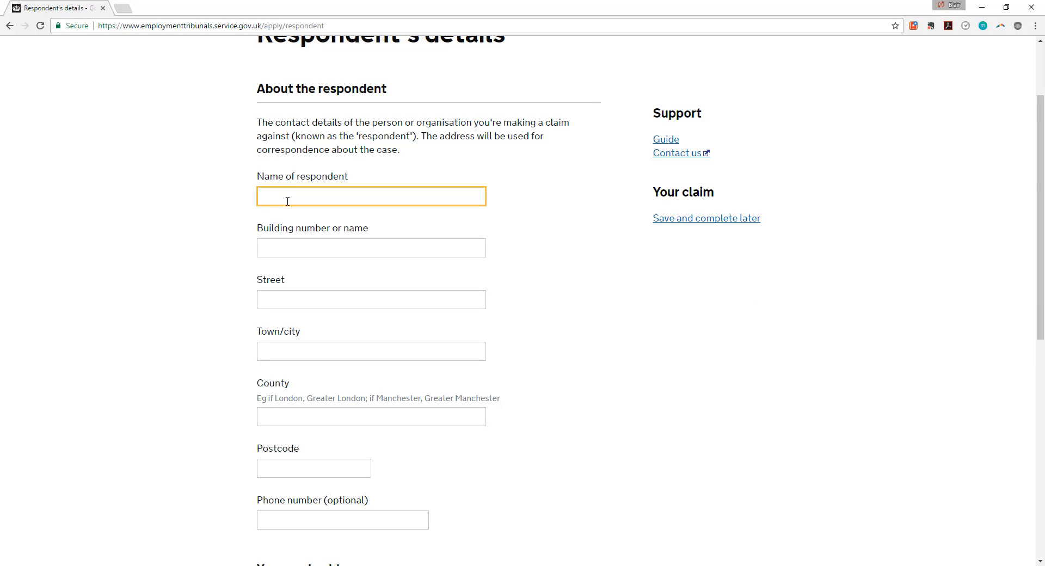
key(Tab)
text(R)
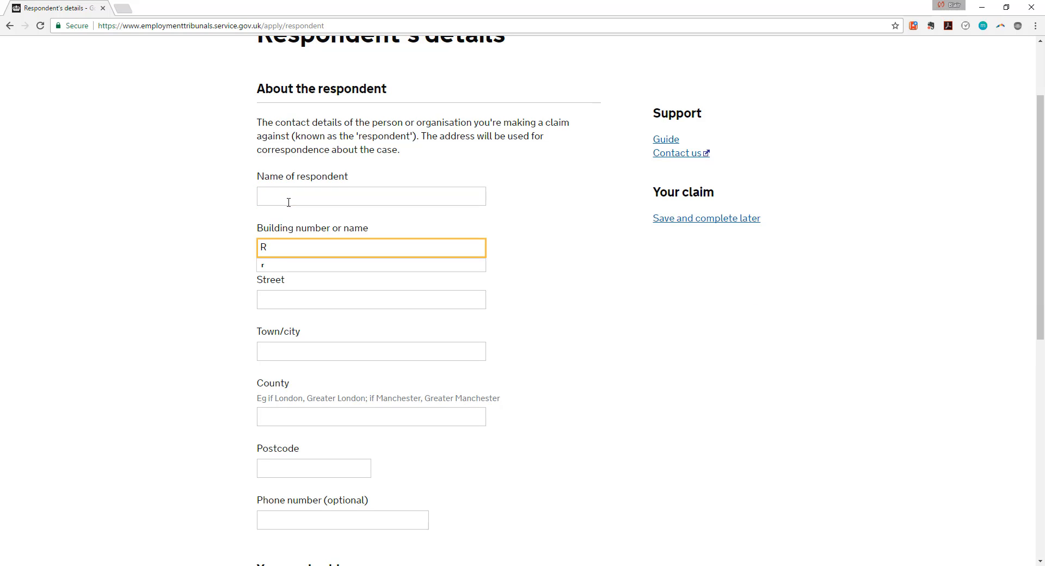
click(289, 203)
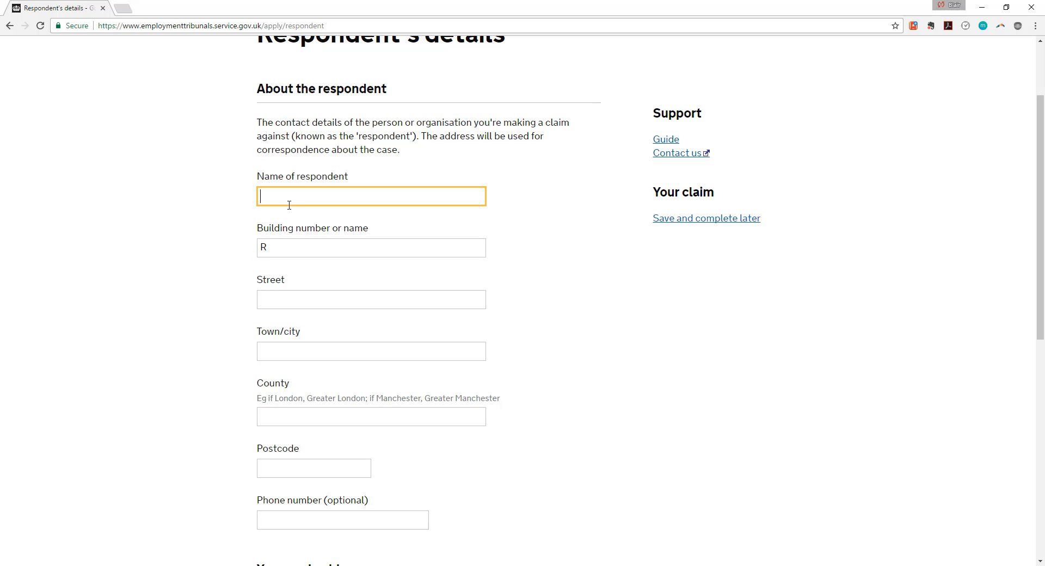
key(Tab)
key(Tab)
text(R)
key(Tab)
text(R)
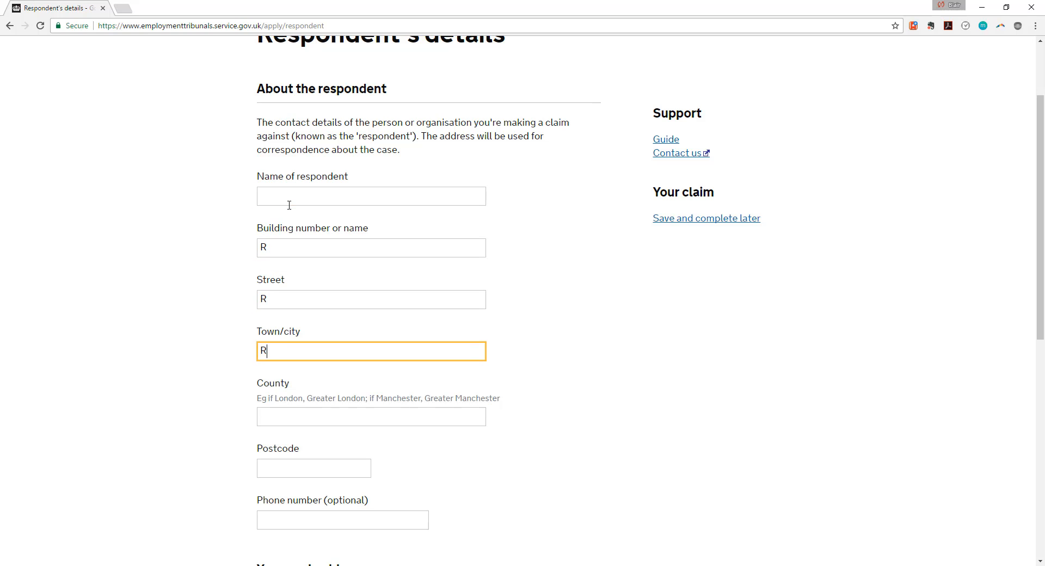
key(Tab)
text(R)
key(Tab)
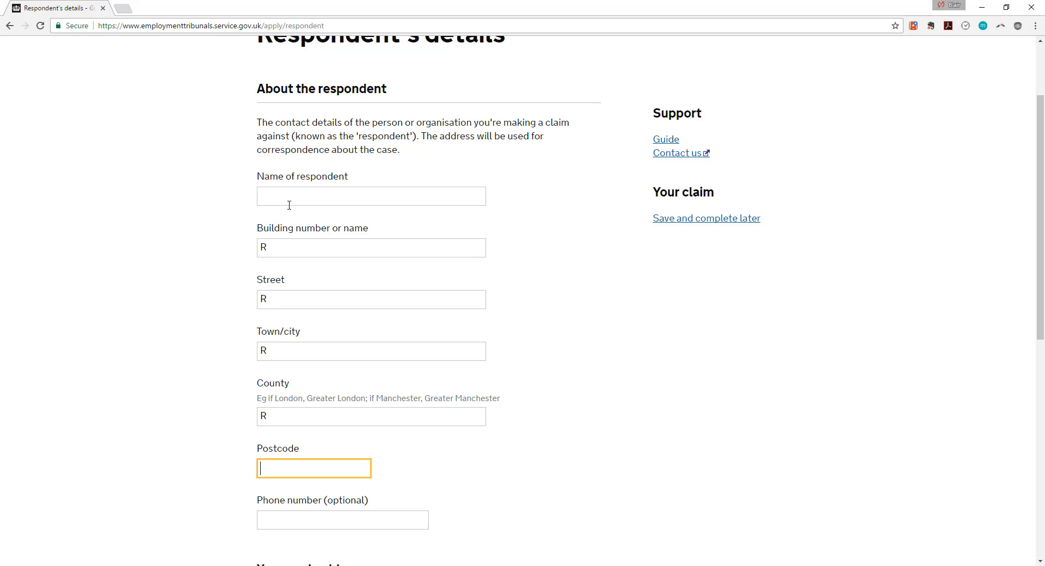
Fill the respondent's postcode from the saved 'SW' suggestion.
click(269, 467)
text(SW)
key(Down)
key(Return)
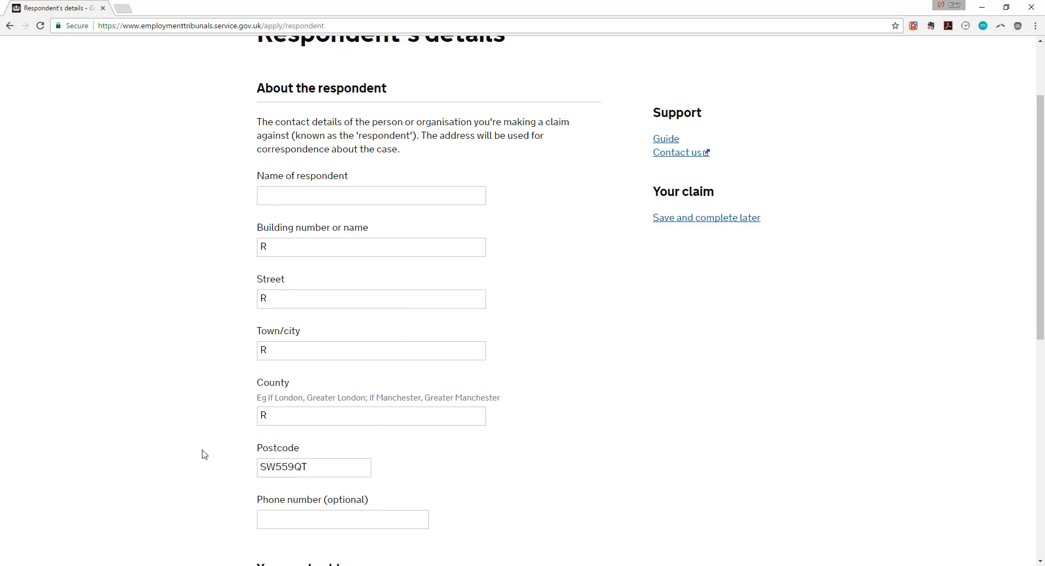
scroll(307, 346, down, 4)
click(322, 306)
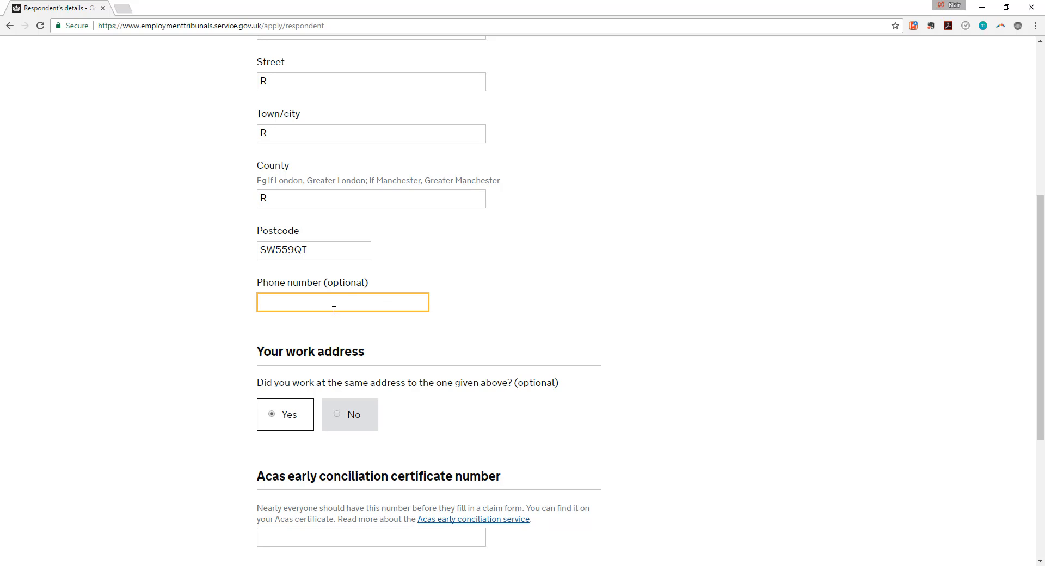
scroll(342, 322, down, 2)
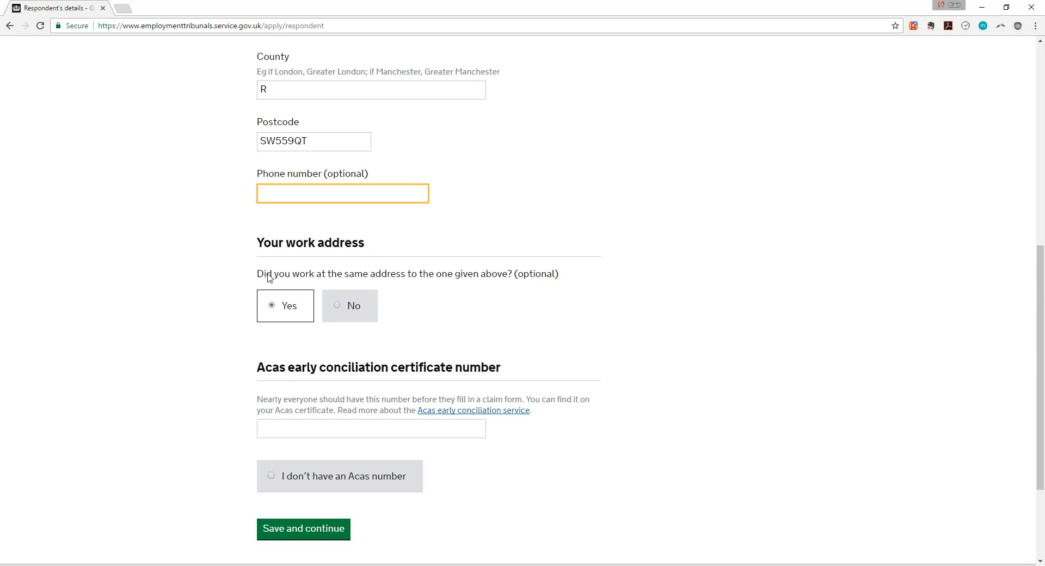
scroll(319, 241, up, 7)
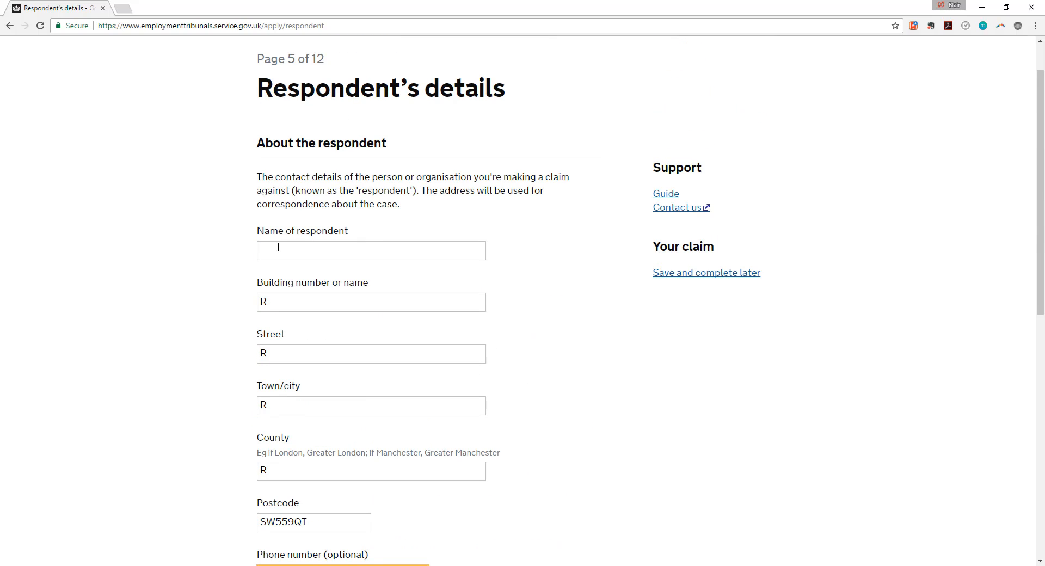
Enter 'R' as the respondent's name and check the address section.
click(278, 247)
text(R)
click(163, 255)
scroll(184, 266, down, 8)
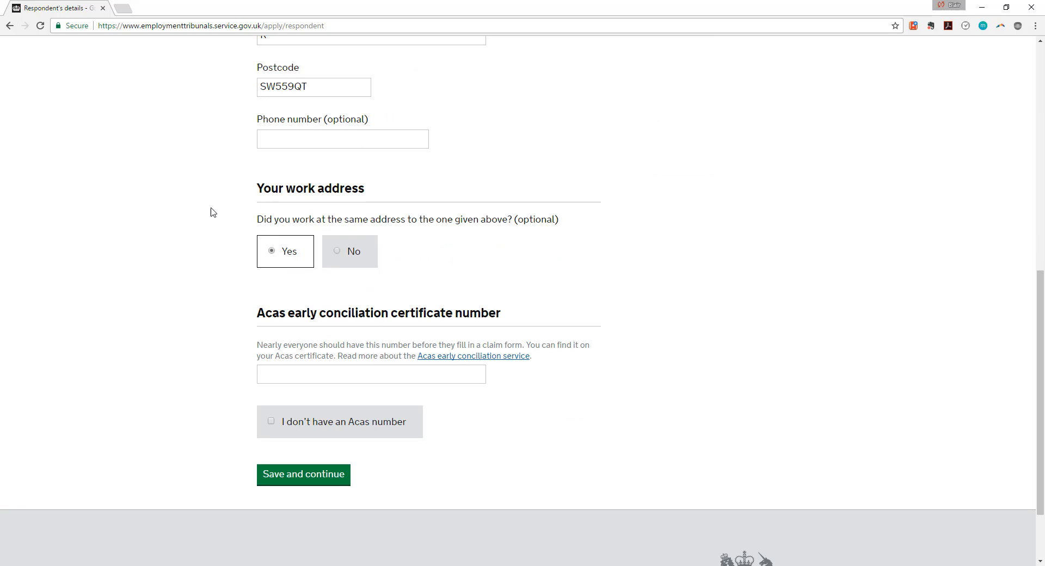
scroll(160, 245, up, 2)
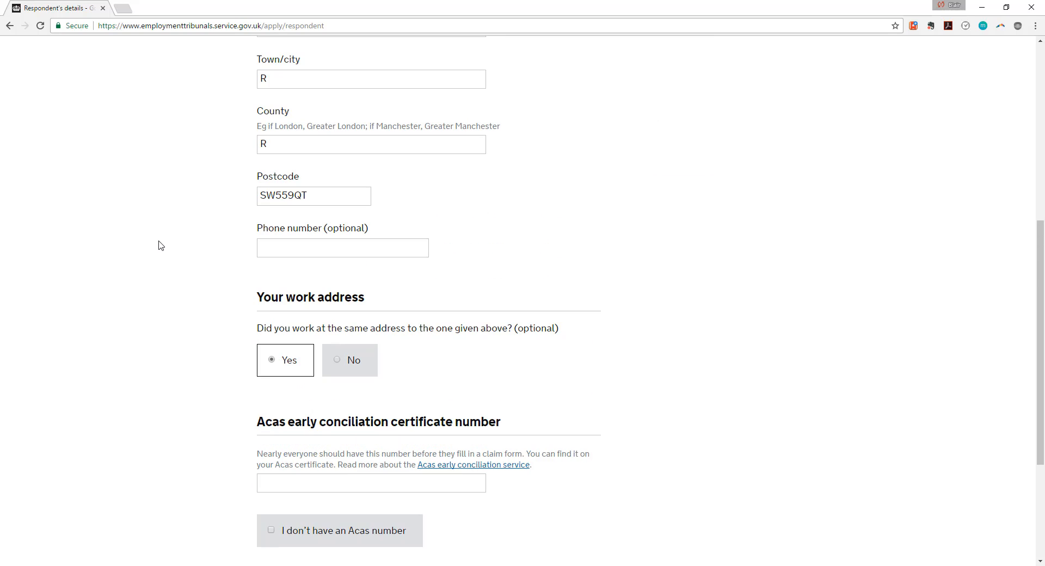
scroll(160, 245, down, 2)
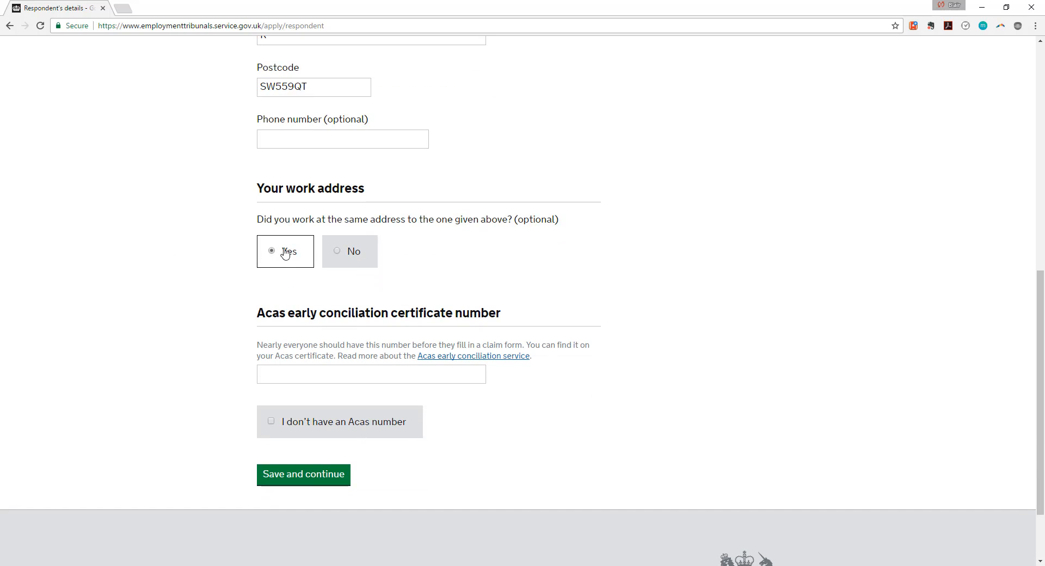
click(350, 251)
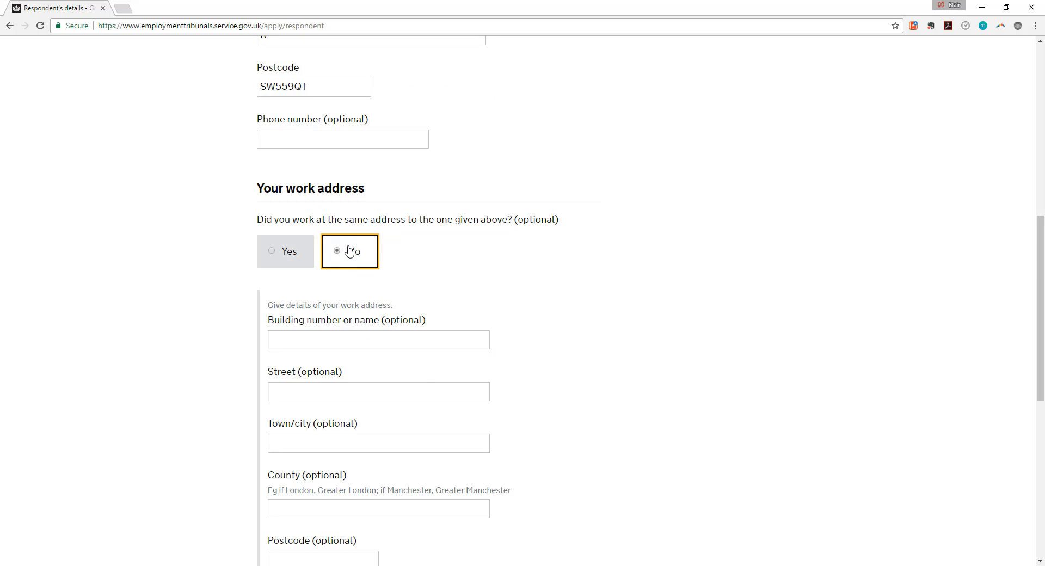
scroll(196, 404, down, 2)
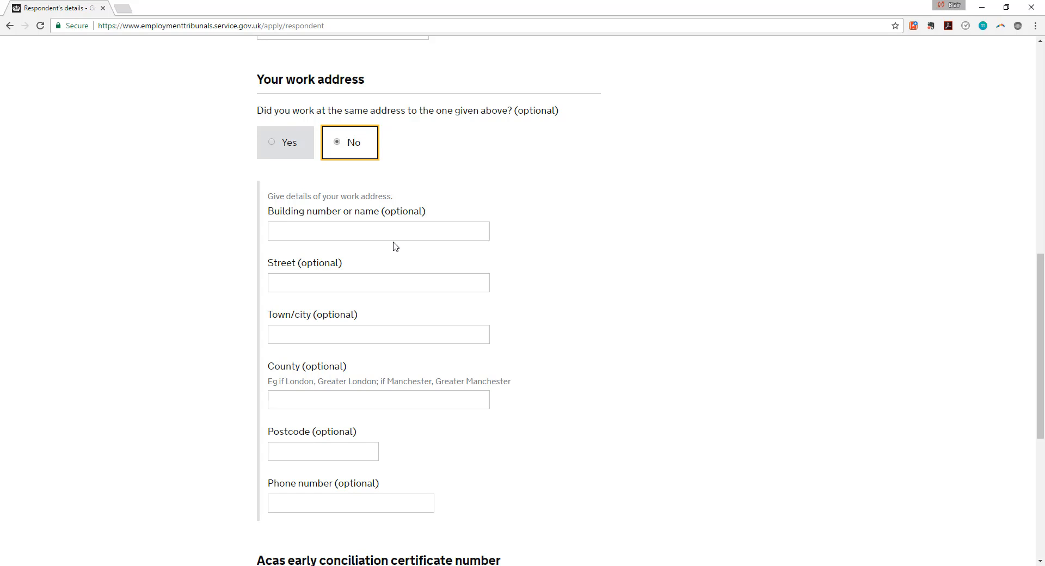
scroll(224, 226, down, 1)
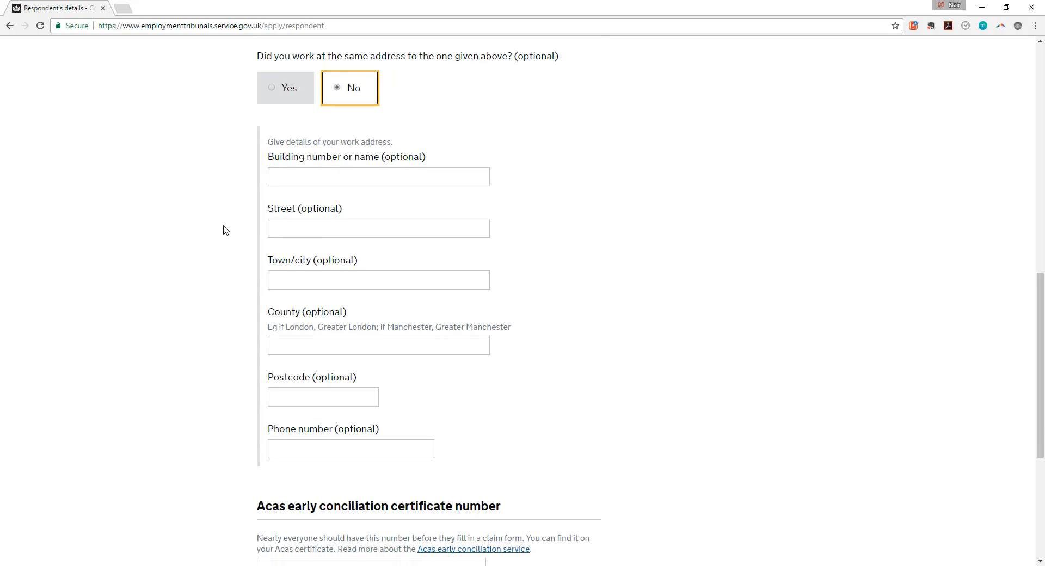
click(281, 399)
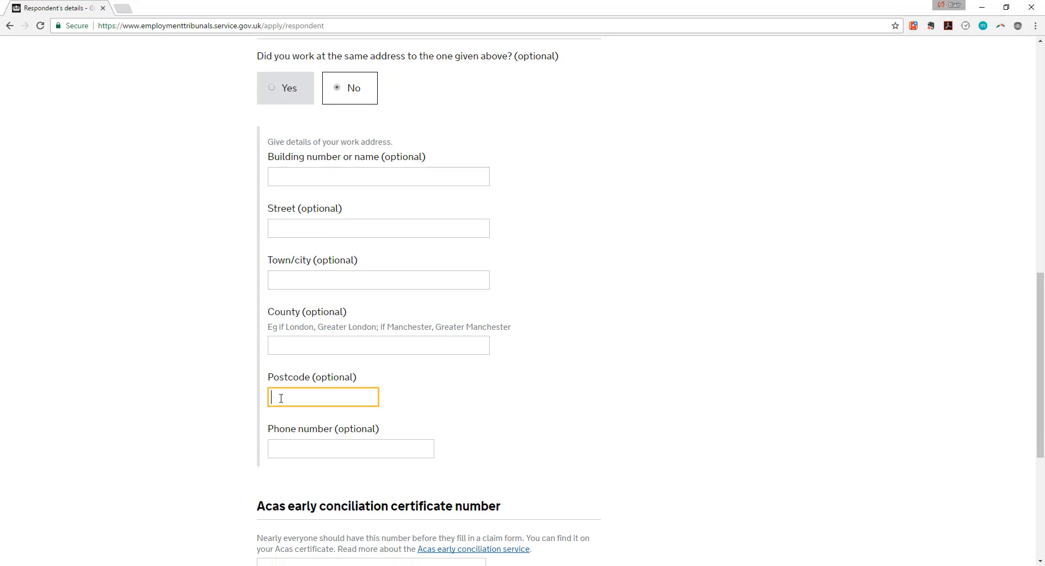
scroll(281, 398, up, 2)
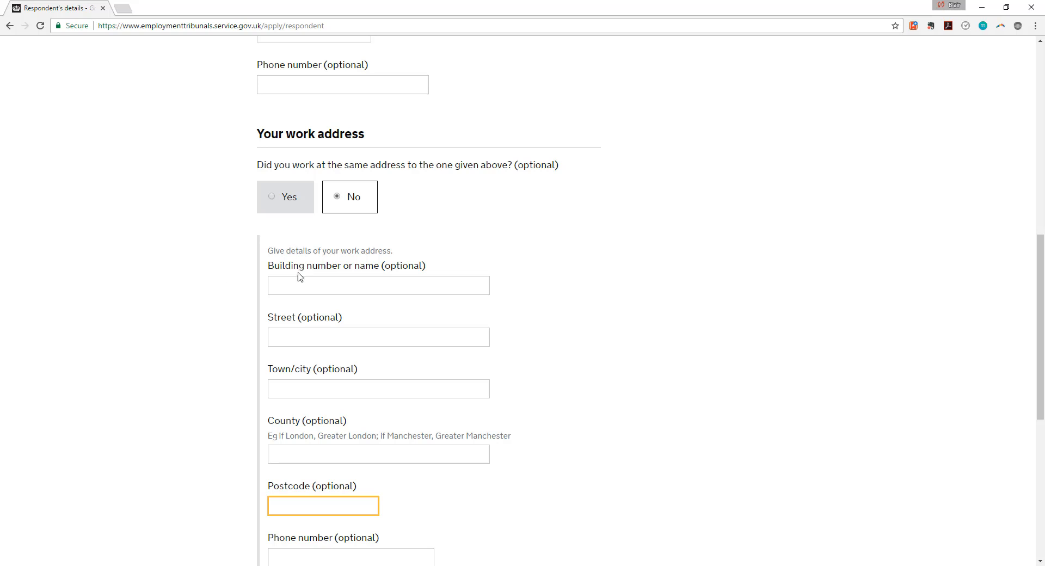
scroll(292, 408, down, 2)
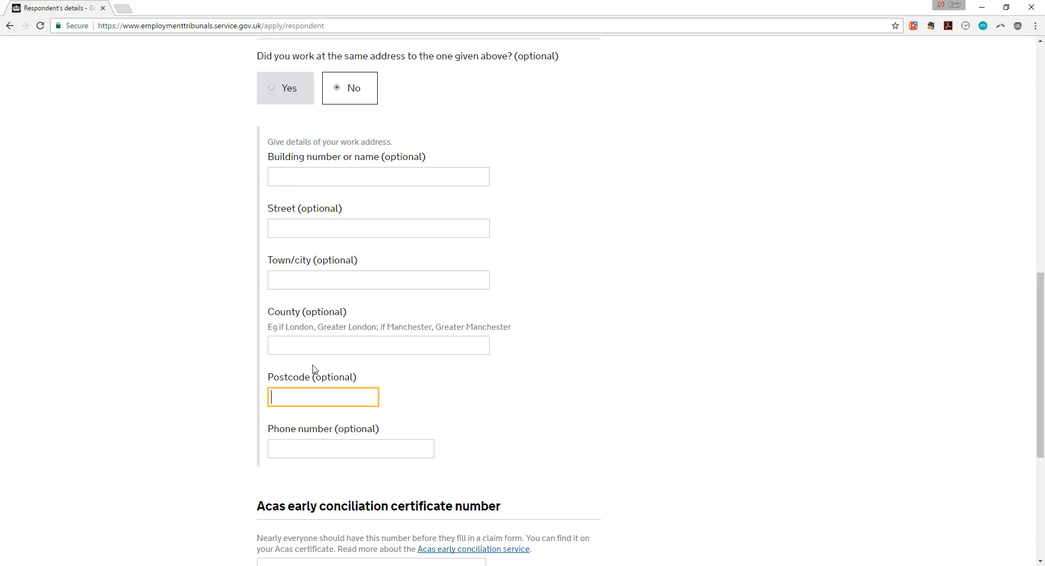
scroll(314, 370, up, 2)
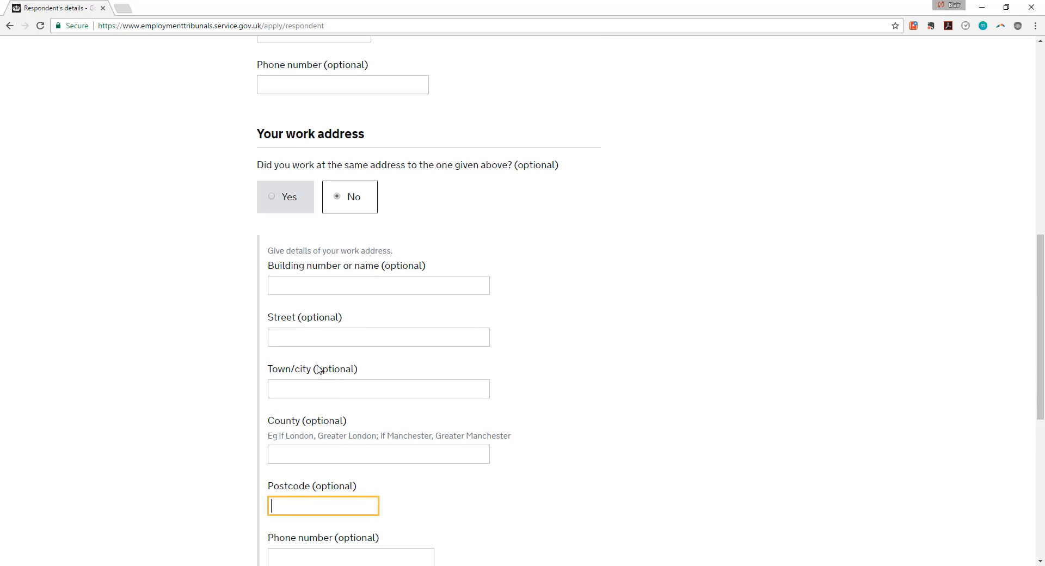
scroll(314, 376, down, 2)
scroll(338, 270, up, 5)
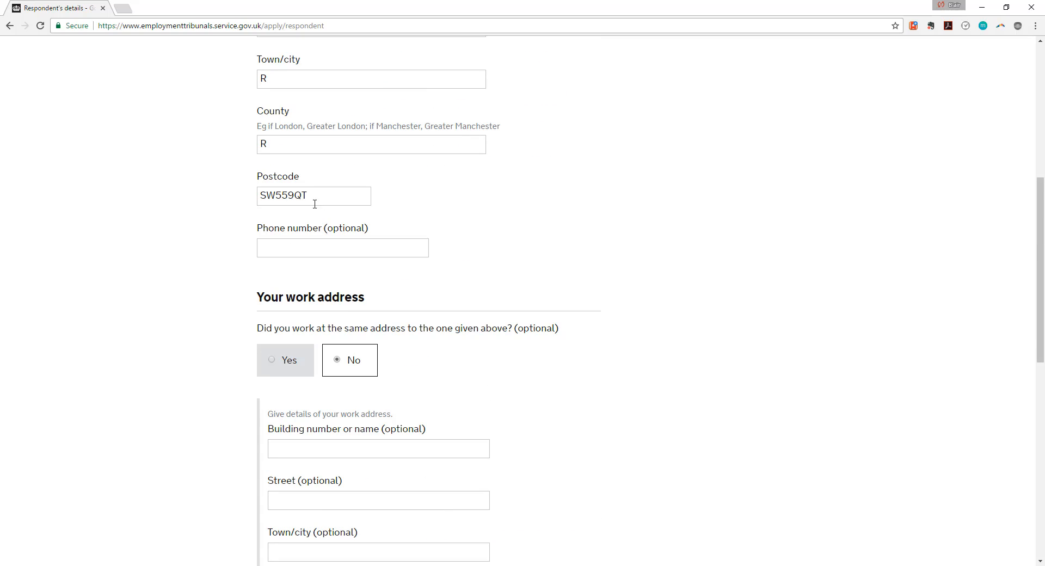
scroll(308, 278, down, 4)
click(289, 142)
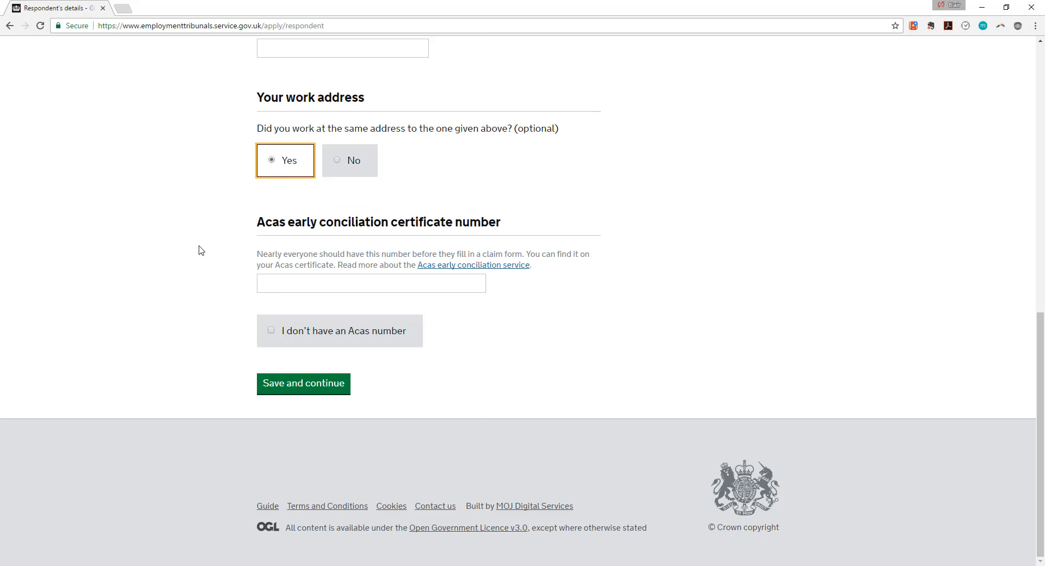
Declare no Acas number because another claimant in the claim holds the certificate.
scroll(198, 249, up, 2)
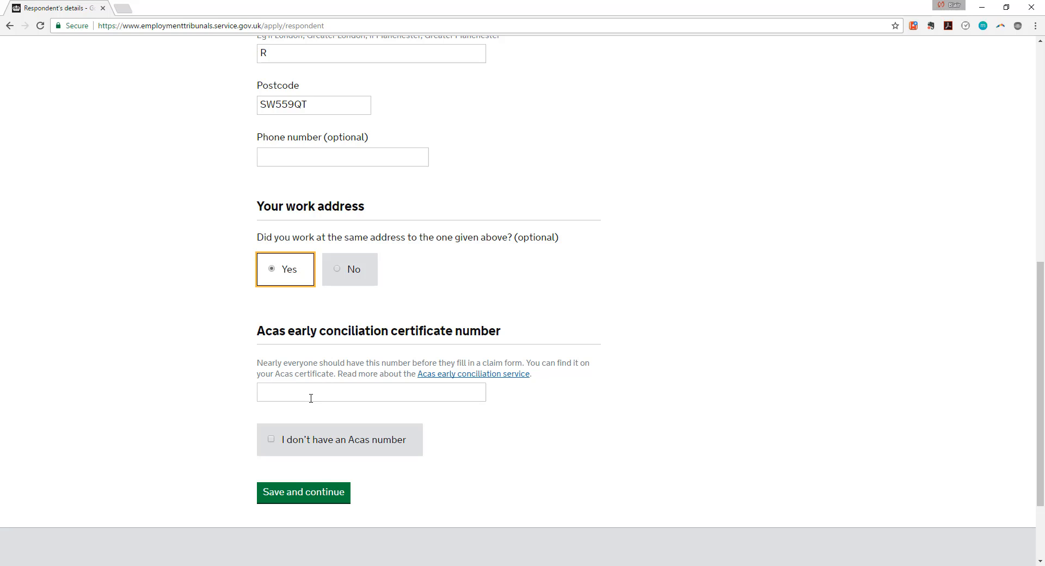
click(263, 394)
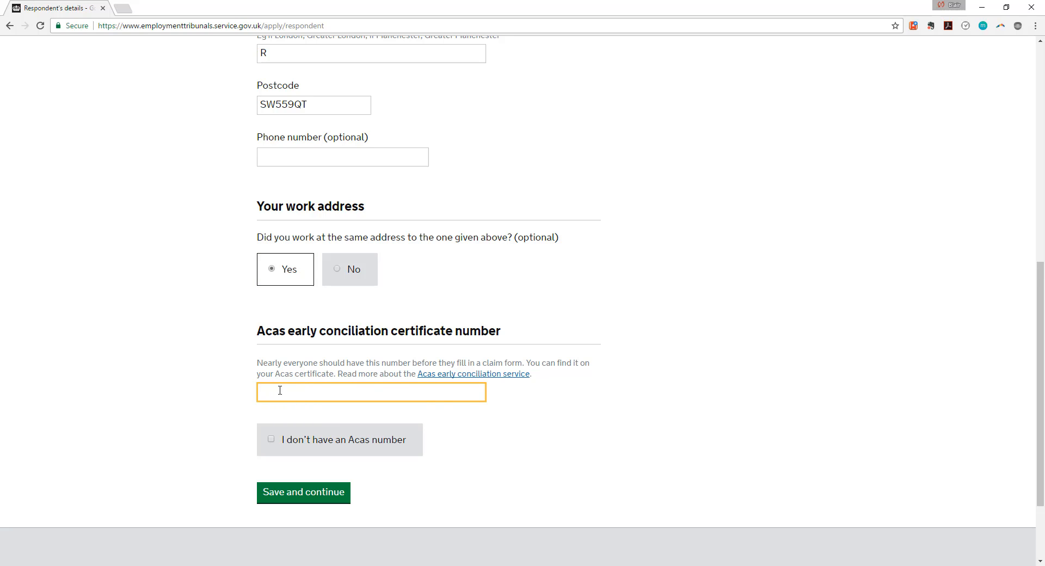
click(272, 441)
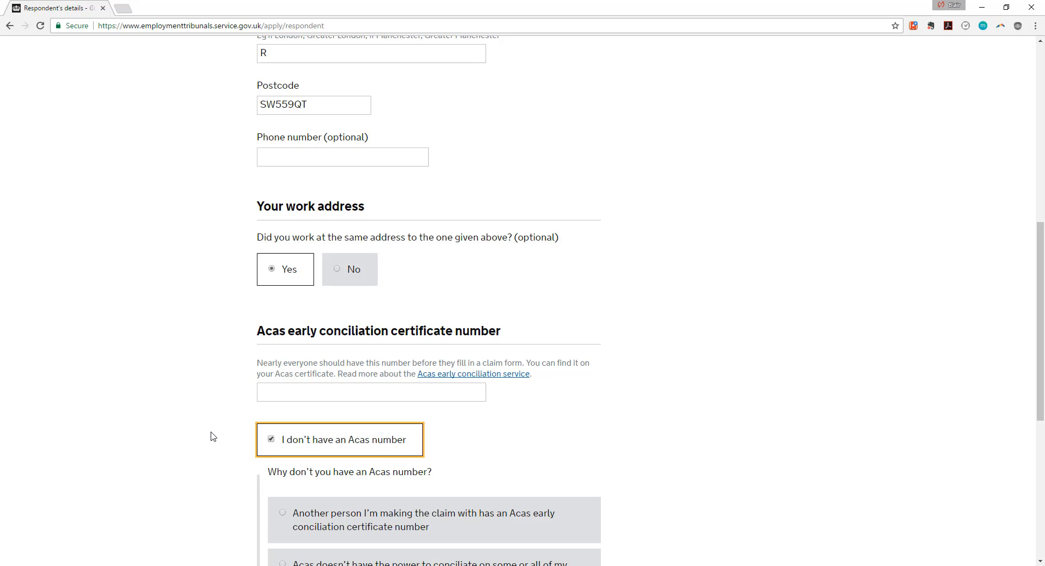
scroll(211, 434, down, 3)
scroll(229, 334, down, 2)
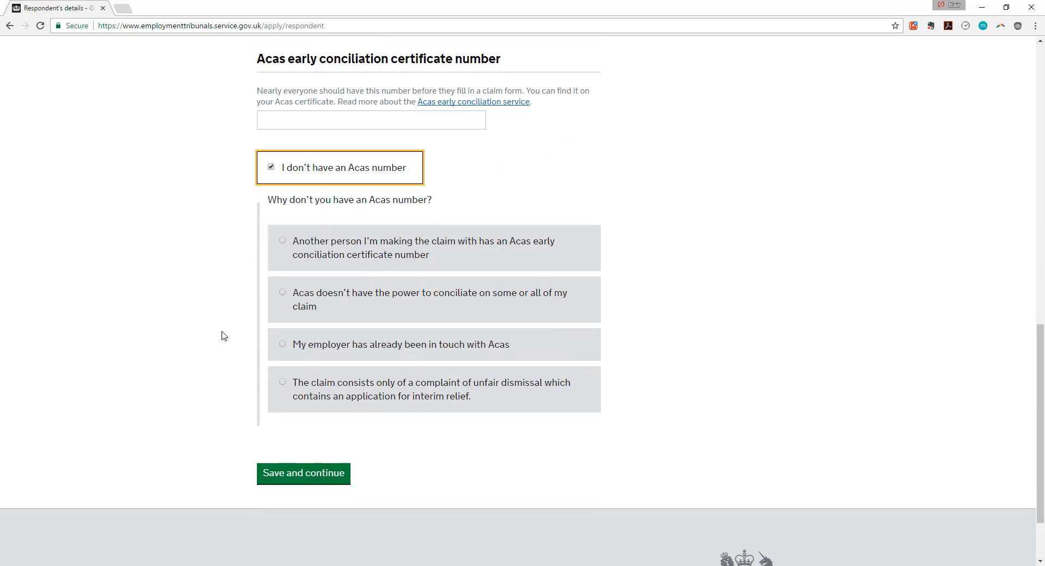
click(283, 240)
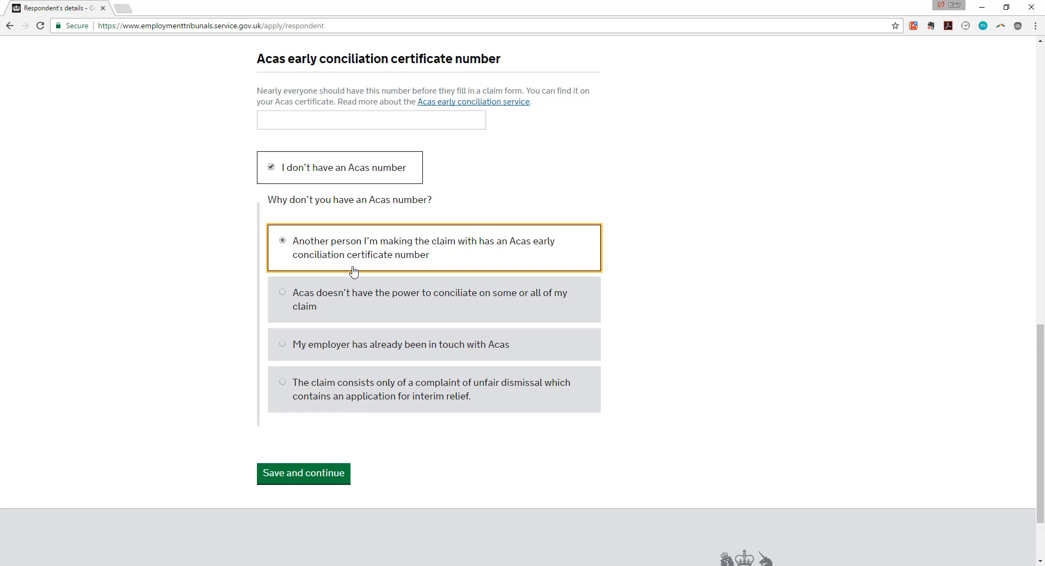
scroll(329, 278, up, 2)
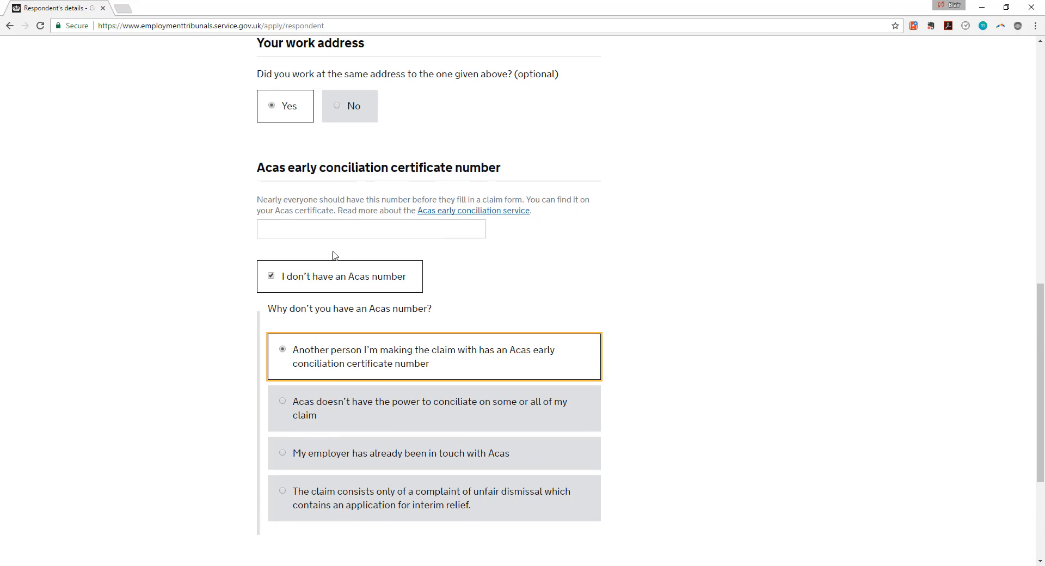
scroll(240, 321, down, 3)
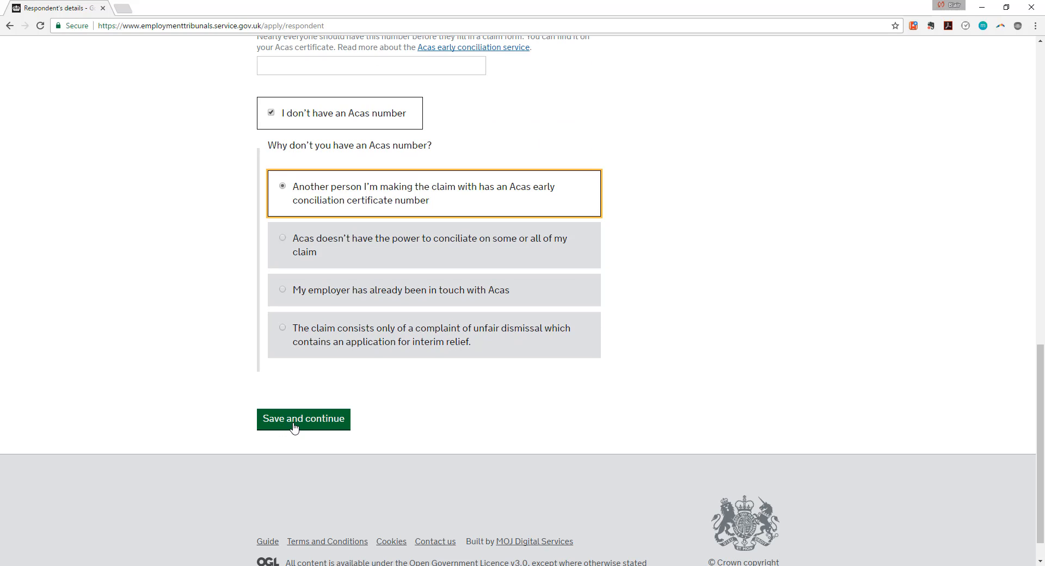
Save the respondent details and choose Yes to preview the Respondent 2 fields.
click(266, 418)
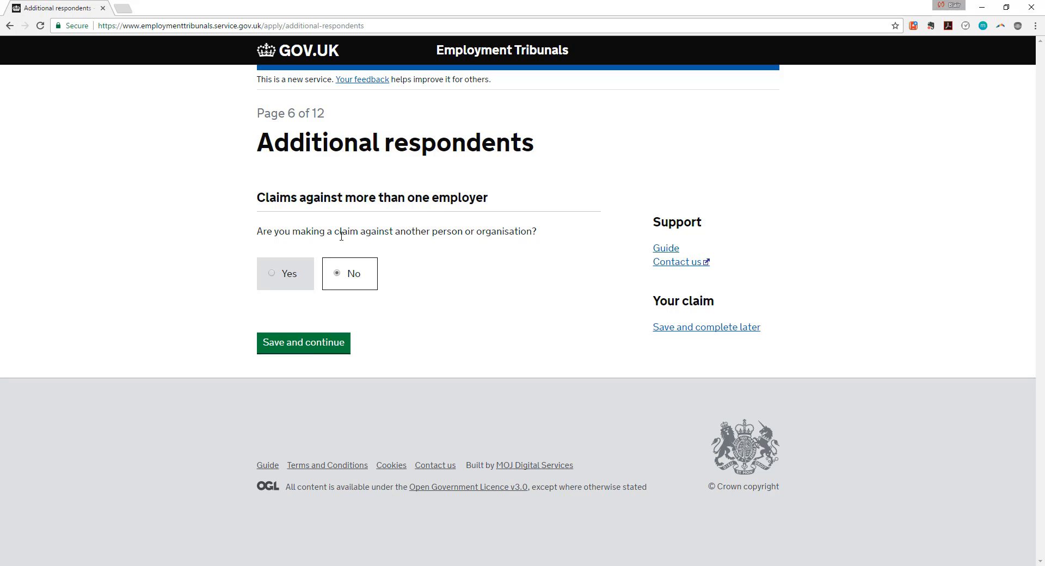
click(282, 281)
scroll(288, 172, down, 2)
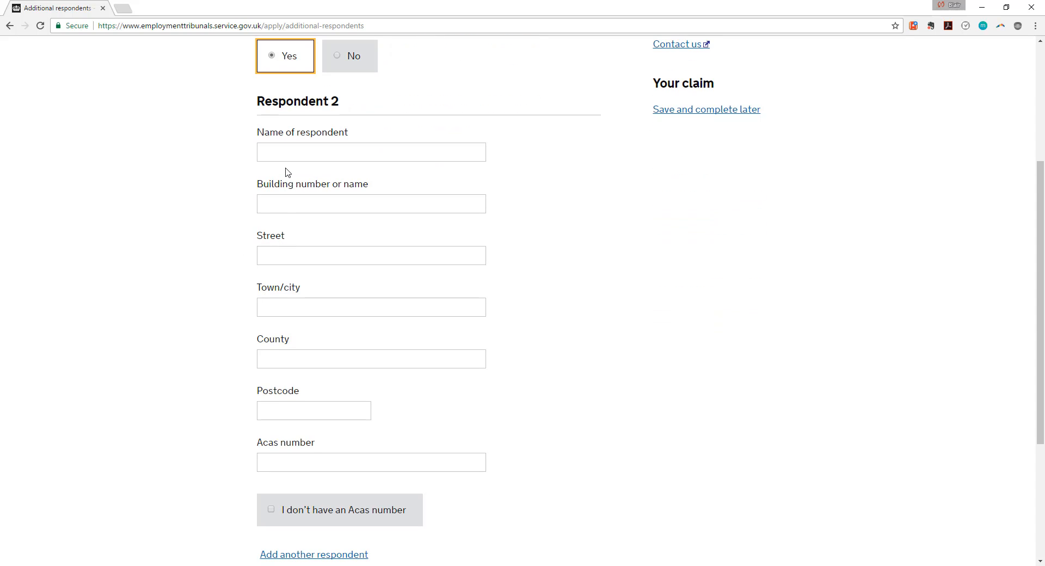
scroll(300, 155, down, 1)
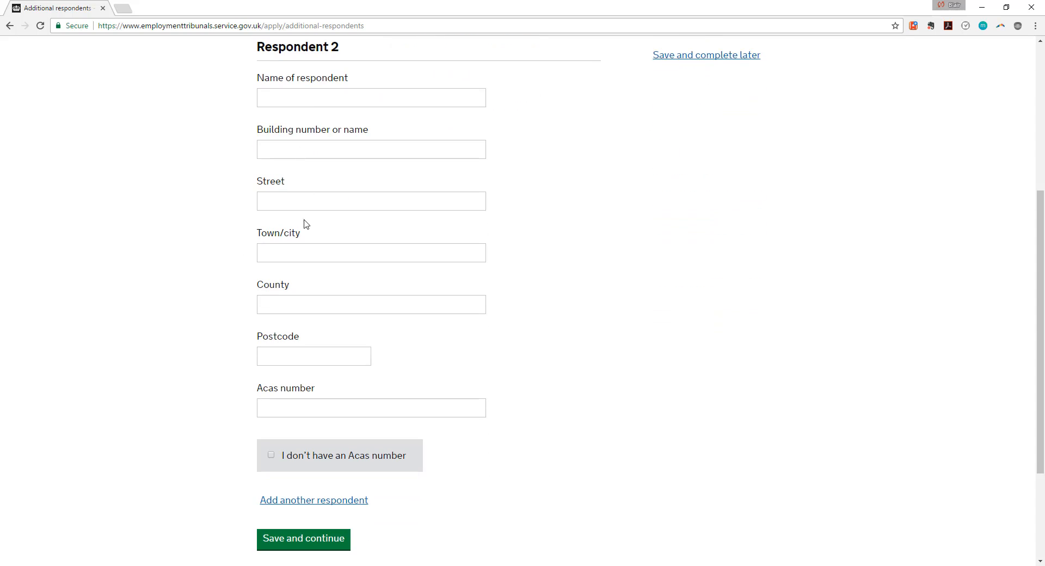
scroll(305, 240, up, 1)
scroll(318, 183, down, 3)
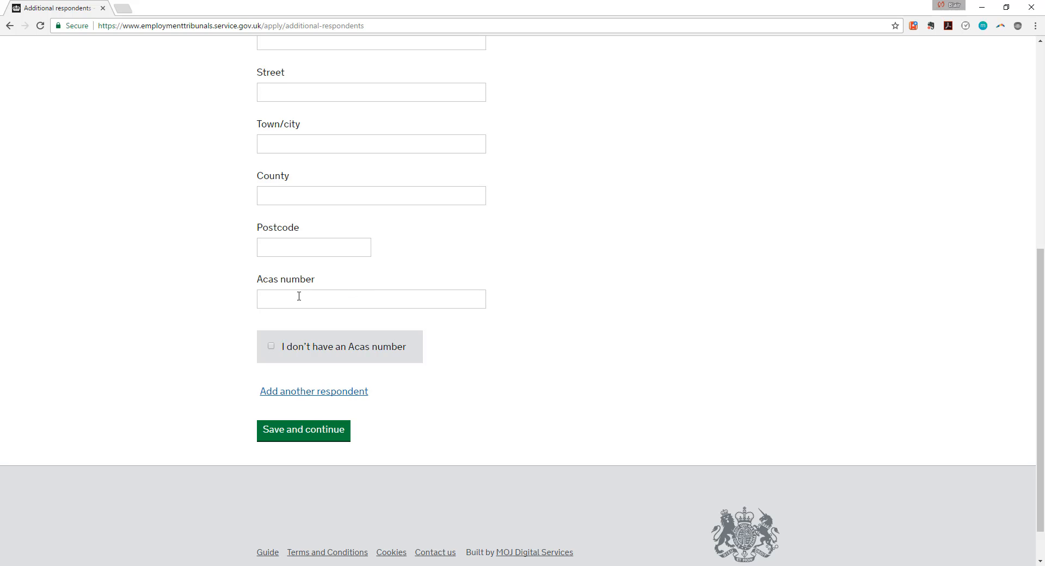
Look over the Respondent 2 fields, then answer No to additional respondents.
scroll(298, 296, up, 3)
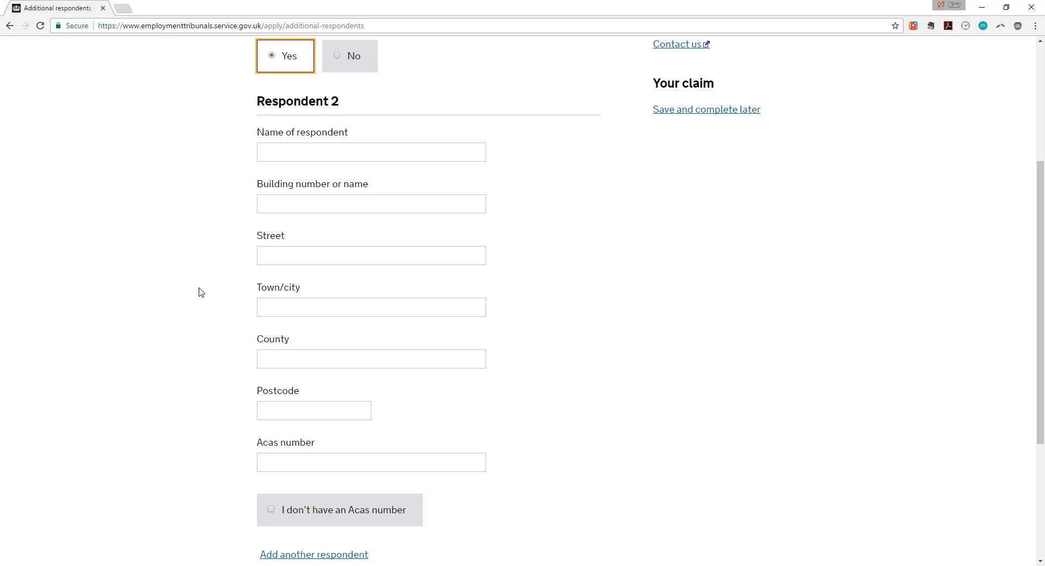
scroll(189, 305, up, 4)
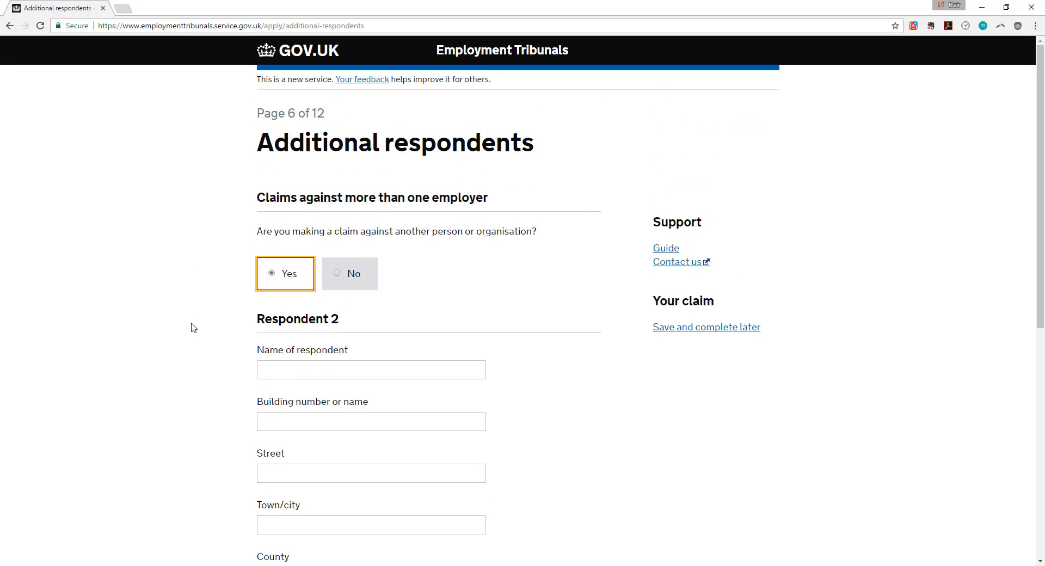
scroll(174, 313, down, 4)
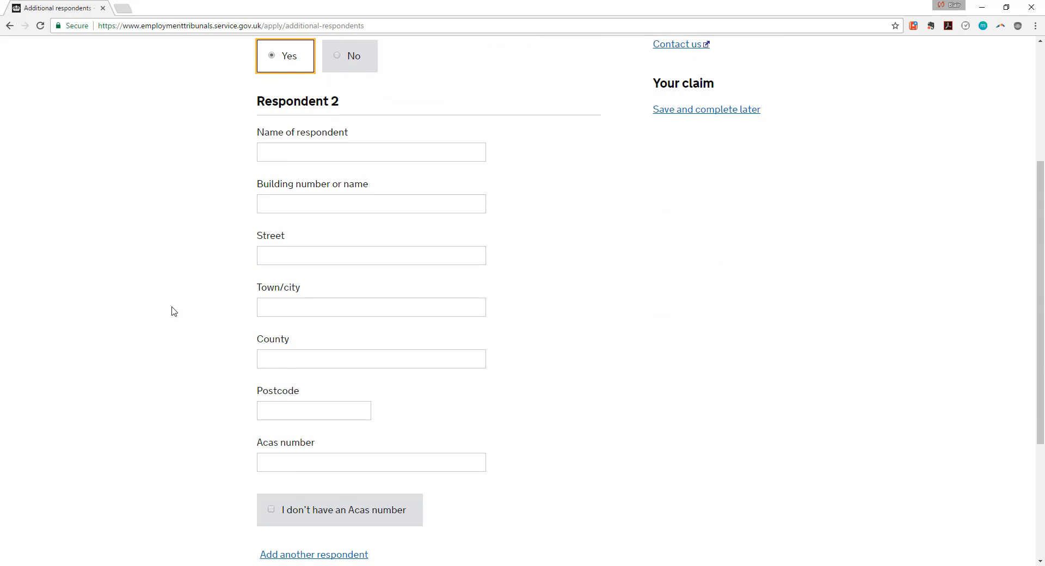
scroll(172, 311, down, 1)
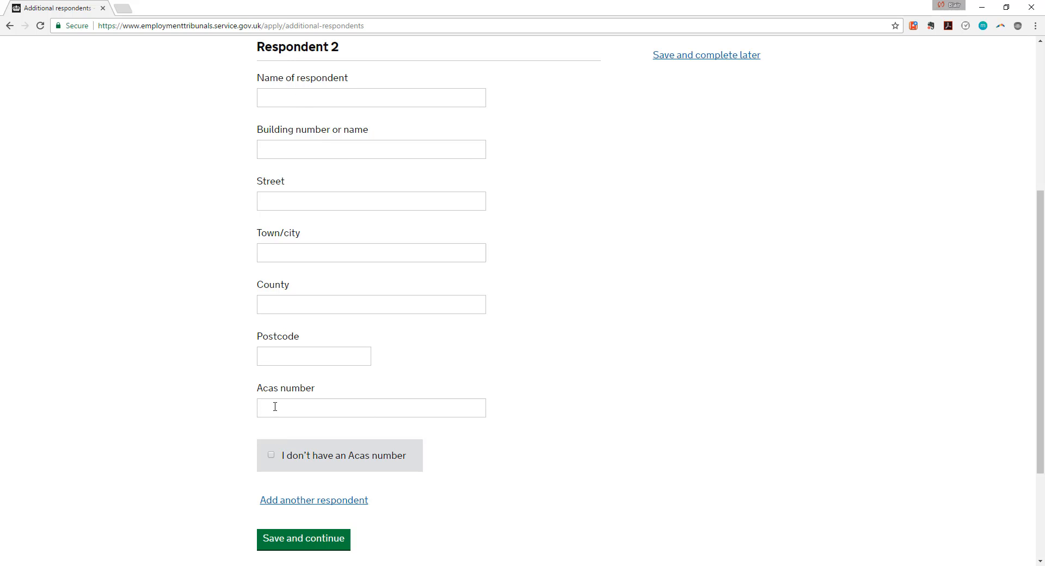
scroll(274, 407, down, 1)
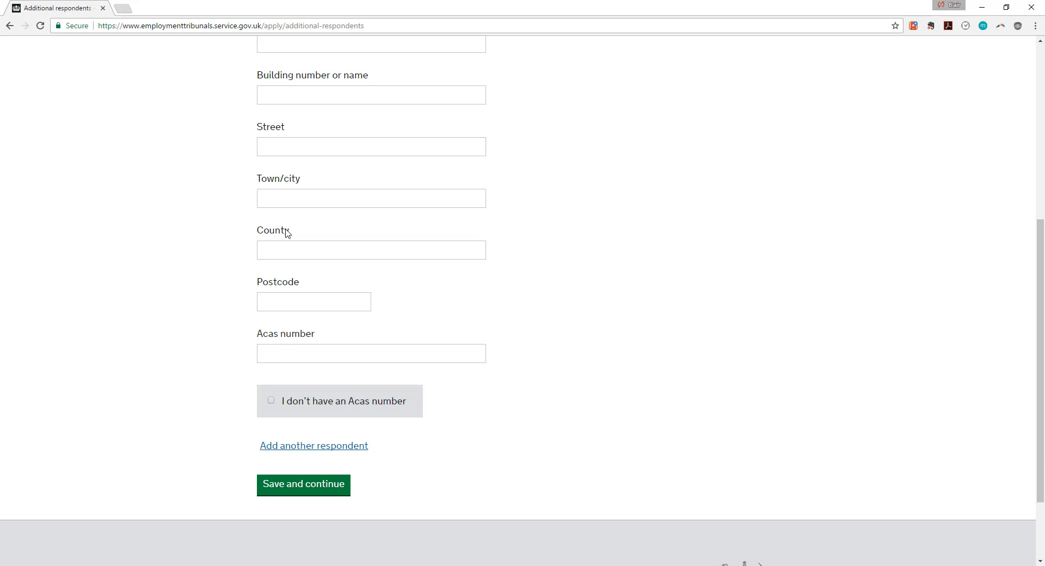
scroll(285, 234, up, 6)
click(336, 274)
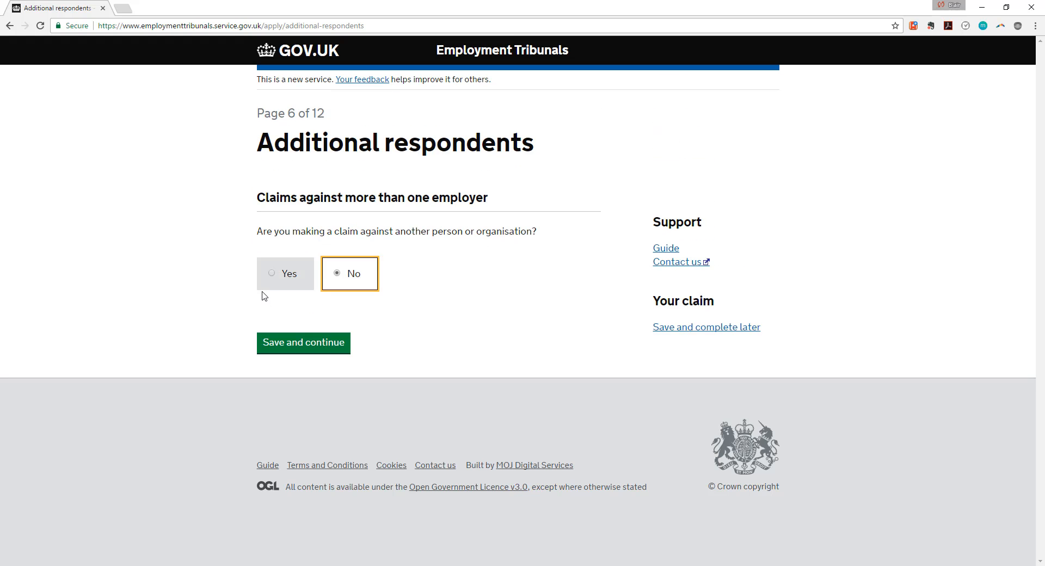
Save the Additional respondents answer and the Employment details answered No.
click(284, 345)
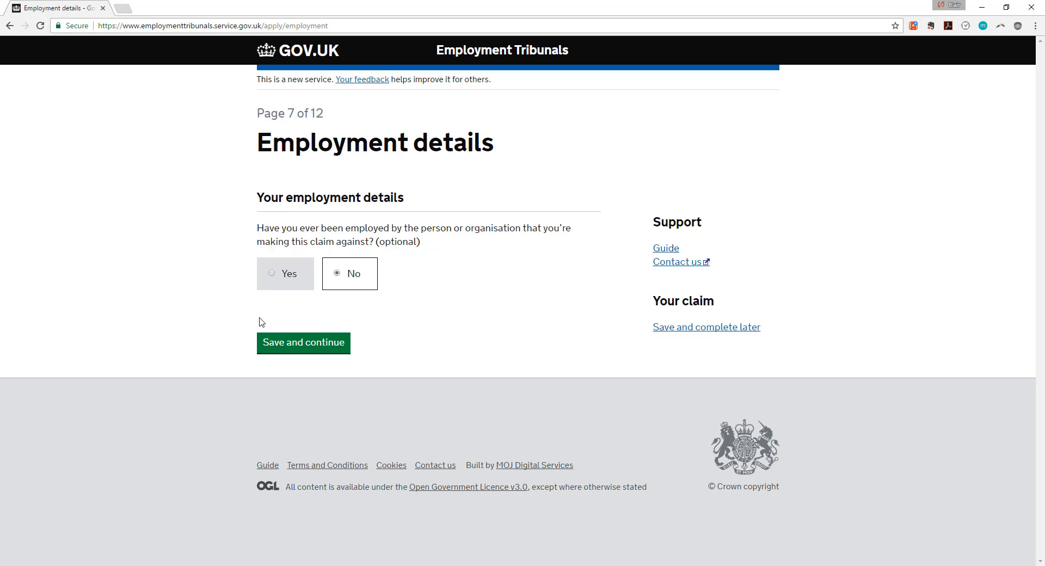
click(305, 346)
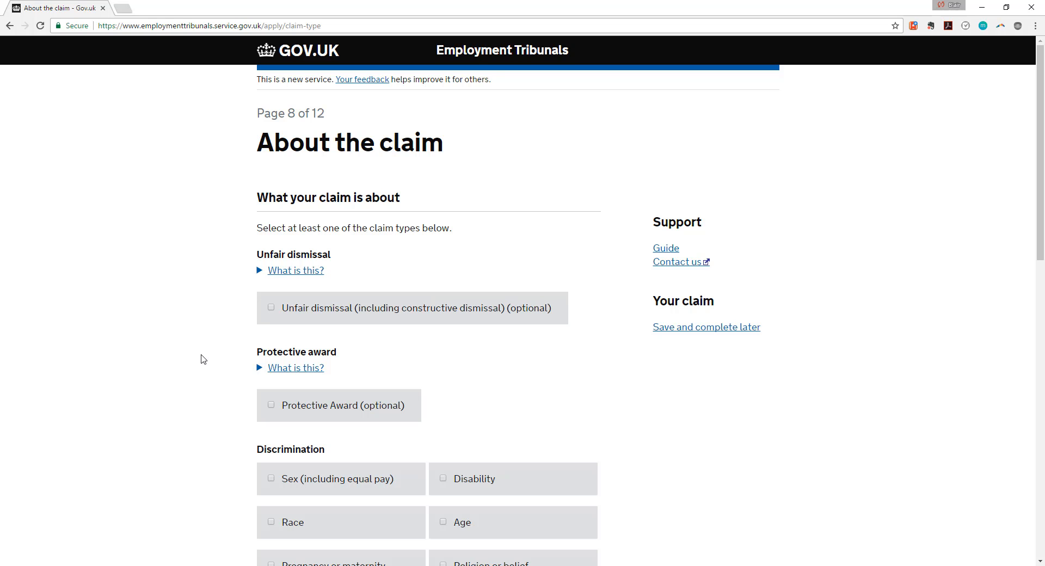
Tick 'Unfair dismissal (including constructive dismissal)' as the claim type.
scroll(203, 359, down, 7)
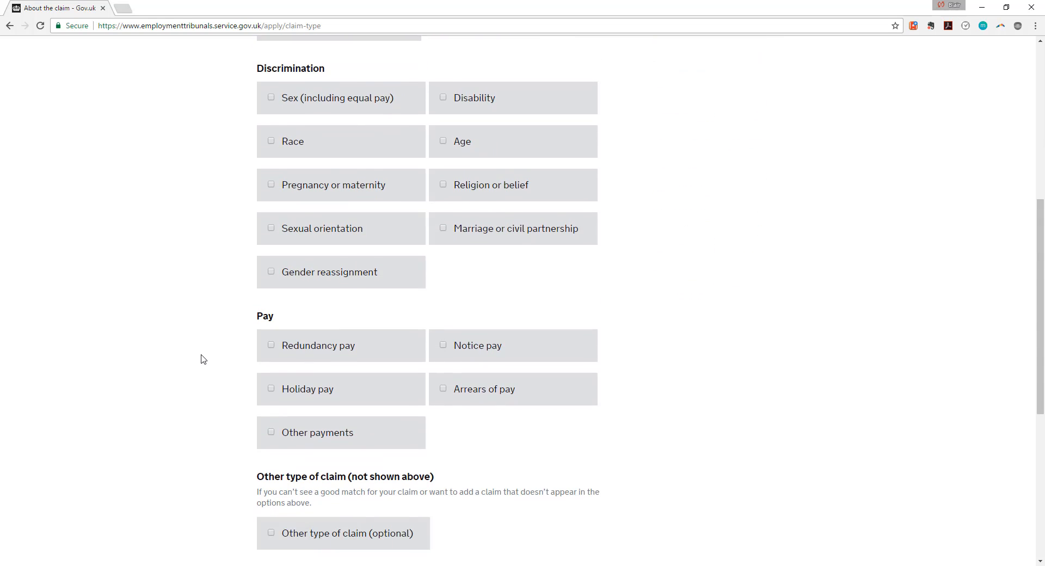
scroll(203, 359, down, 3)
scroll(203, 359, up, 3)
scroll(202, 356, up, 3)
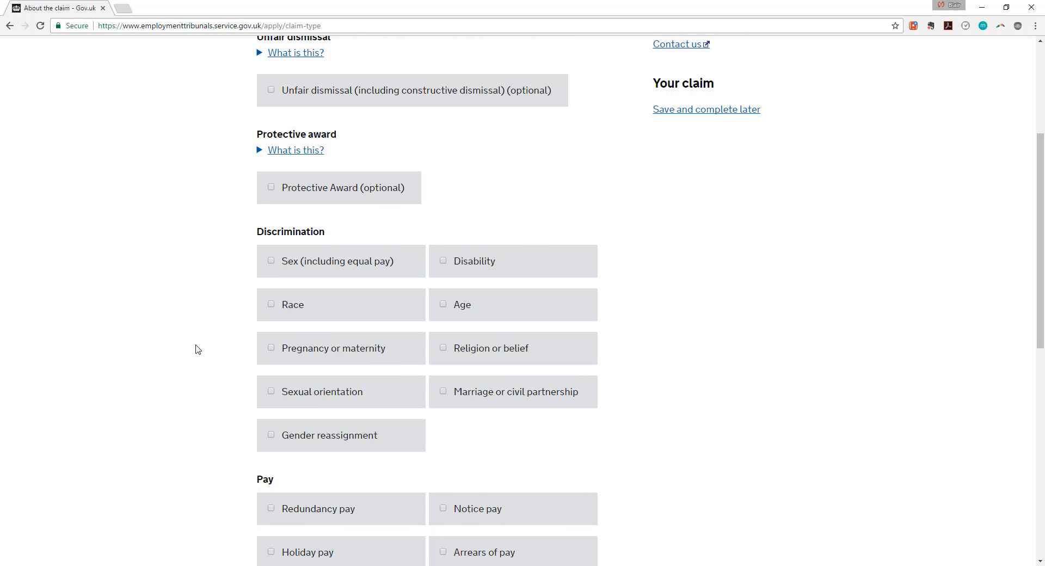
scroll(252, 330, up, 2)
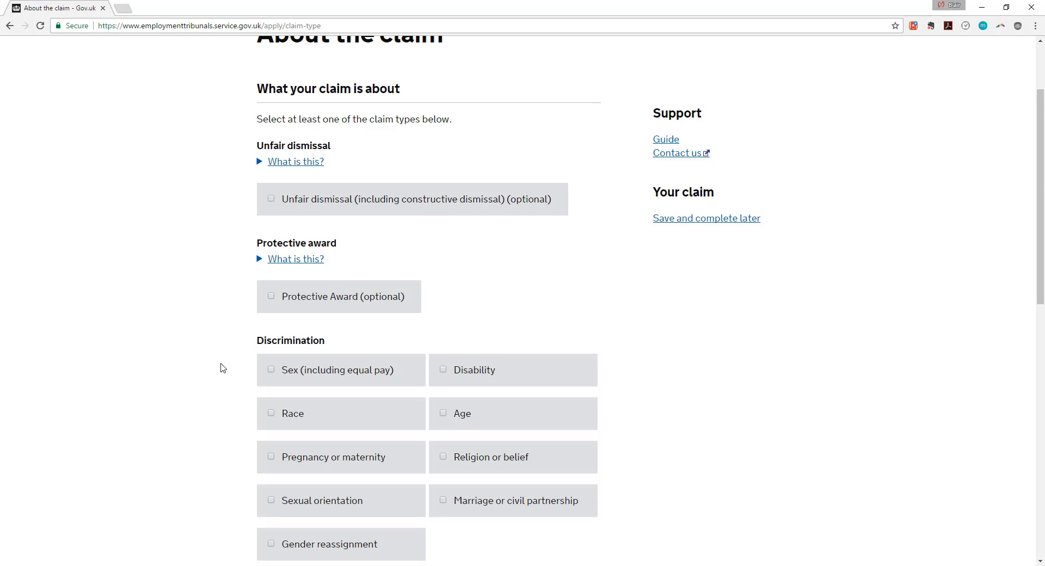
scroll(223, 365, up, 2)
scroll(408, 357, down, 6)
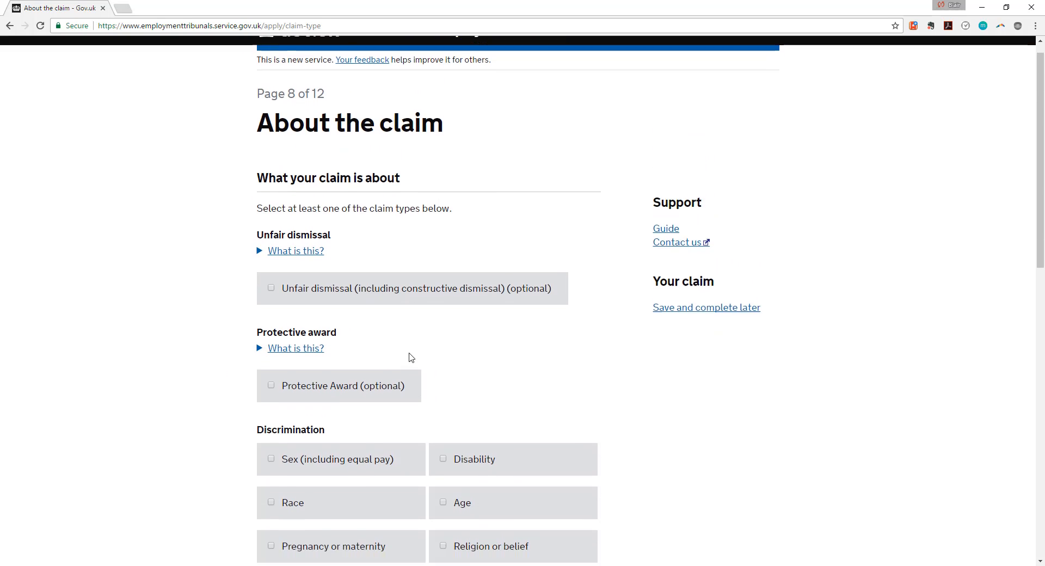
scroll(403, 361, down, 4)
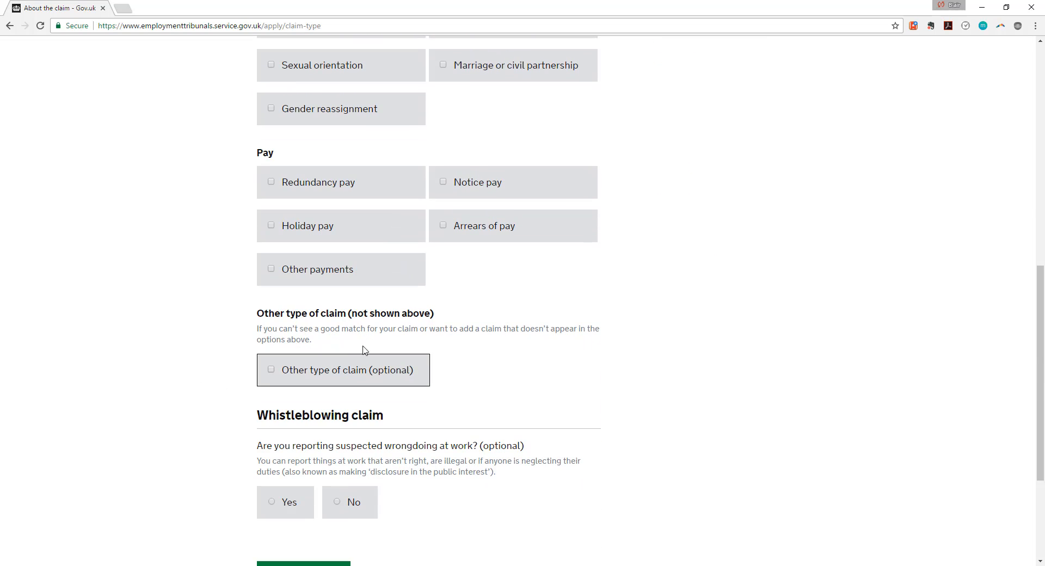
scroll(269, 373, up, 7)
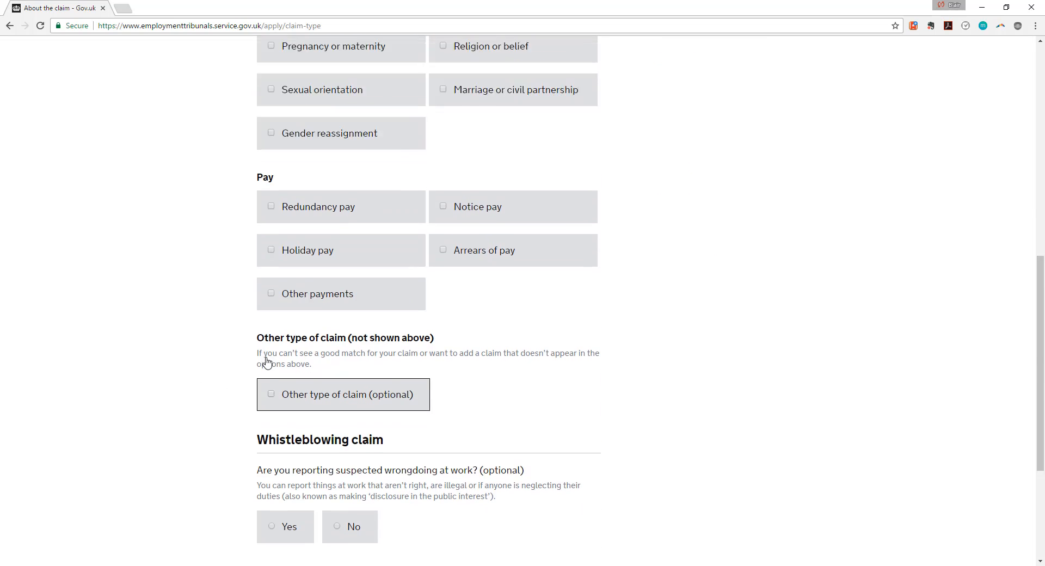
scroll(354, 247, up, 1)
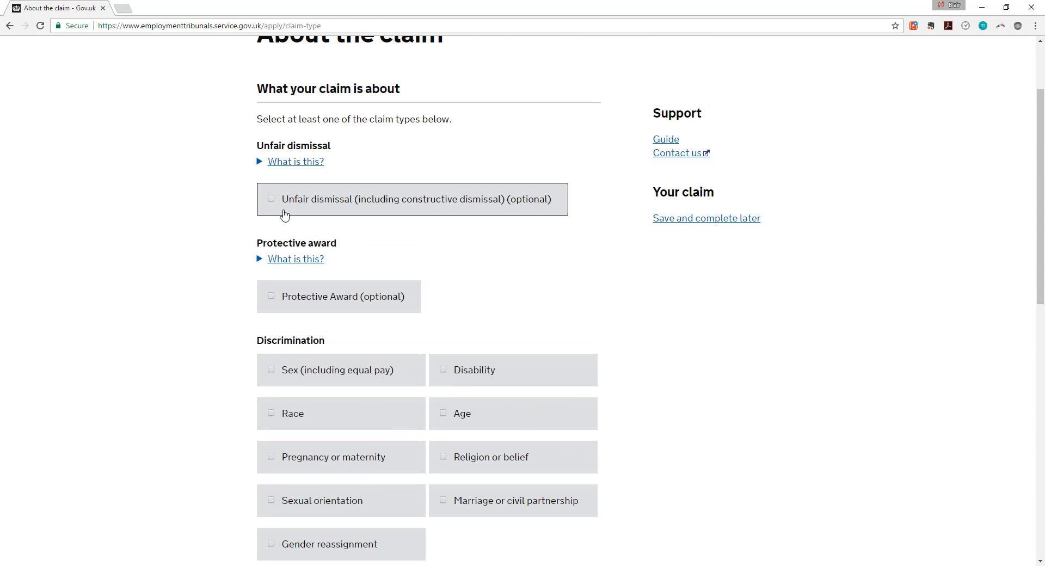
click(269, 205)
scroll(155, 303, down, 2)
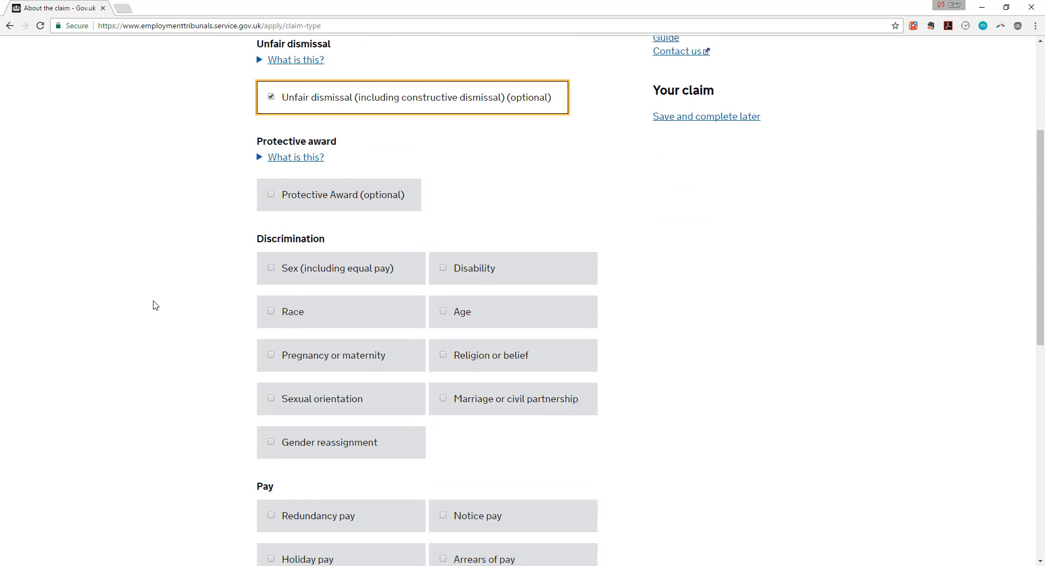
scroll(157, 301, up, 1)
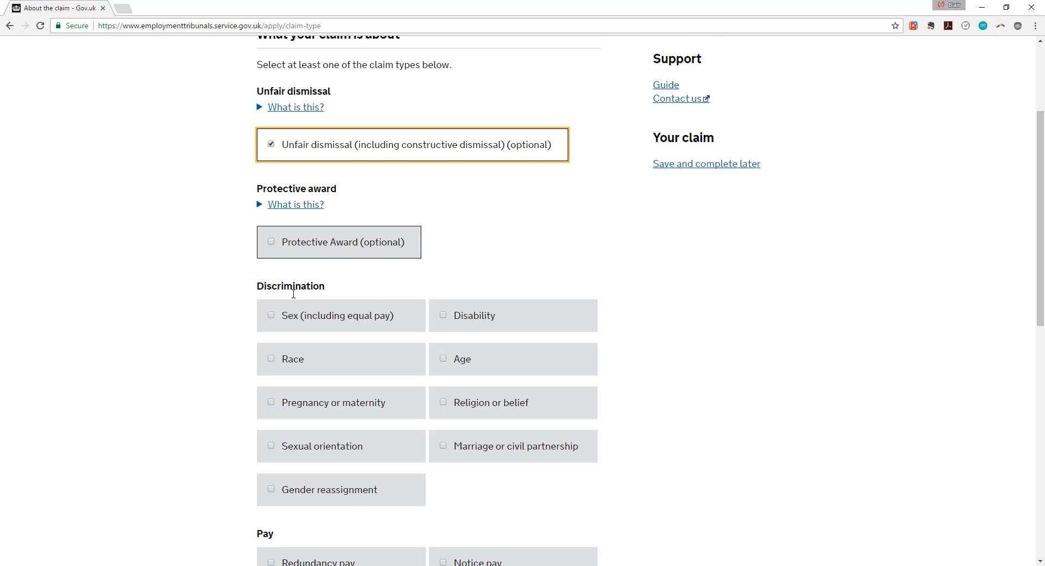
Untick sex and disability discrimination again, leaving only unfair dismissal, and save.
click(270, 317)
click(452, 318)
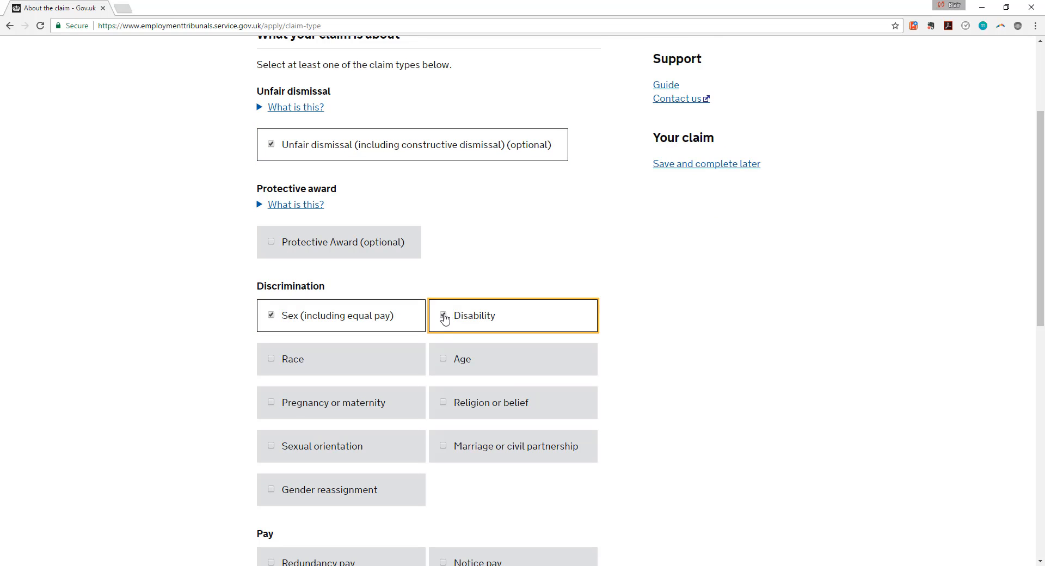
click(446, 320)
click(264, 320)
scroll(205, 336, down, 8)
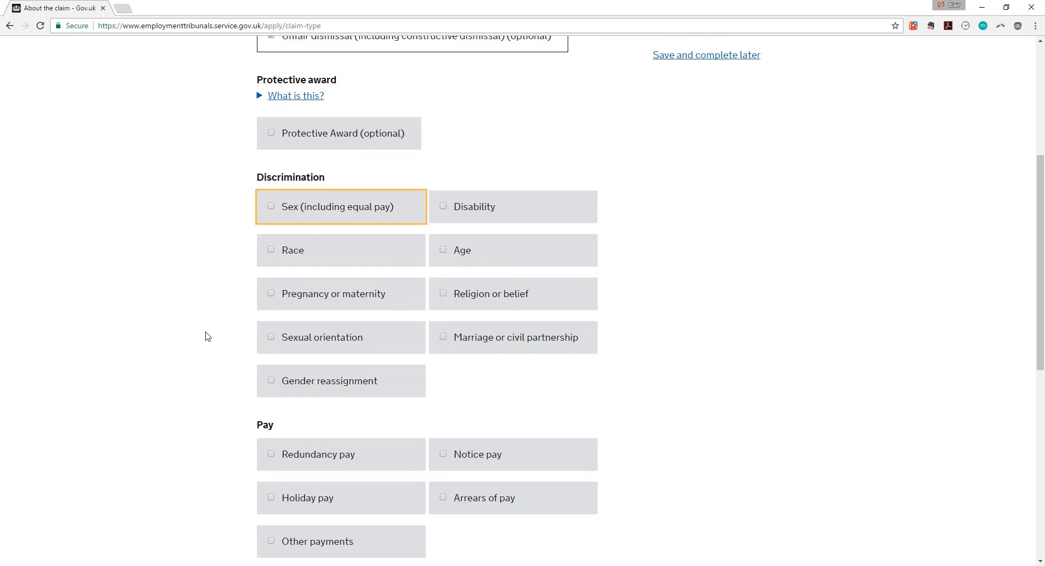
scroll(205, 336, down, 1)
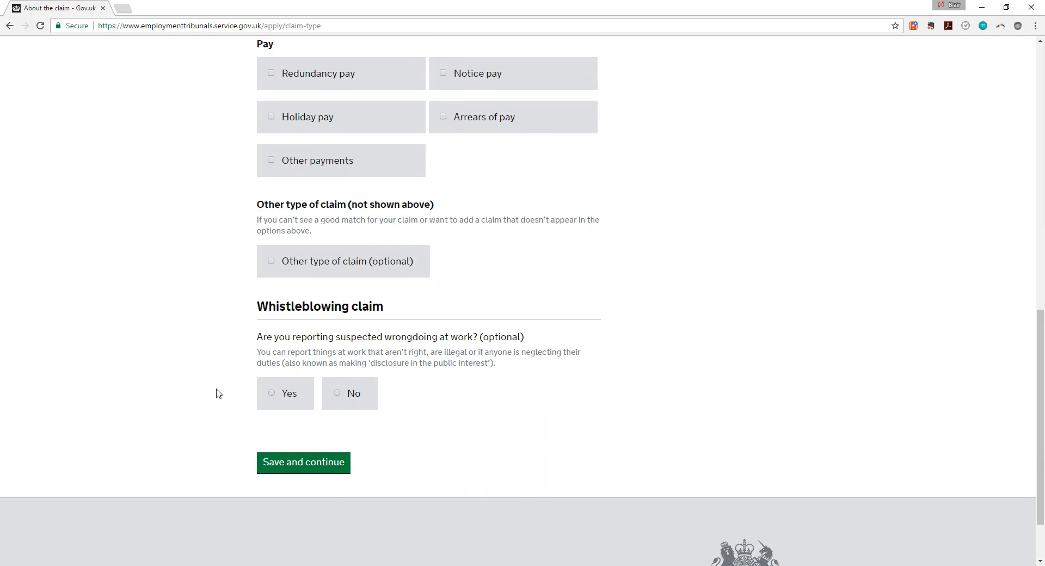
click(292, 471)
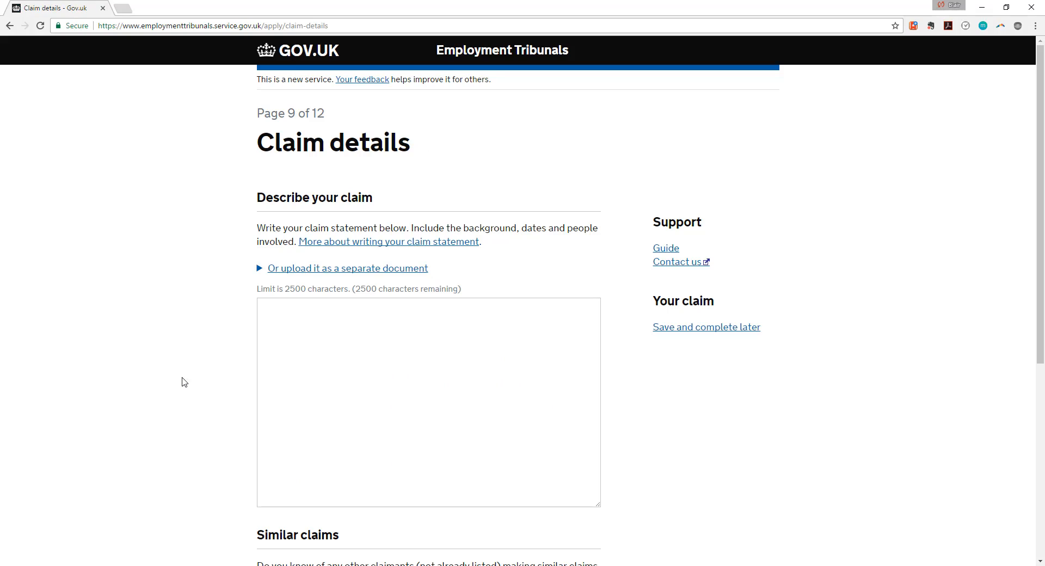
Expand the separate-document upload for the claim statement and cancel the file picker unused.
scroll(150, 359, down, 1)
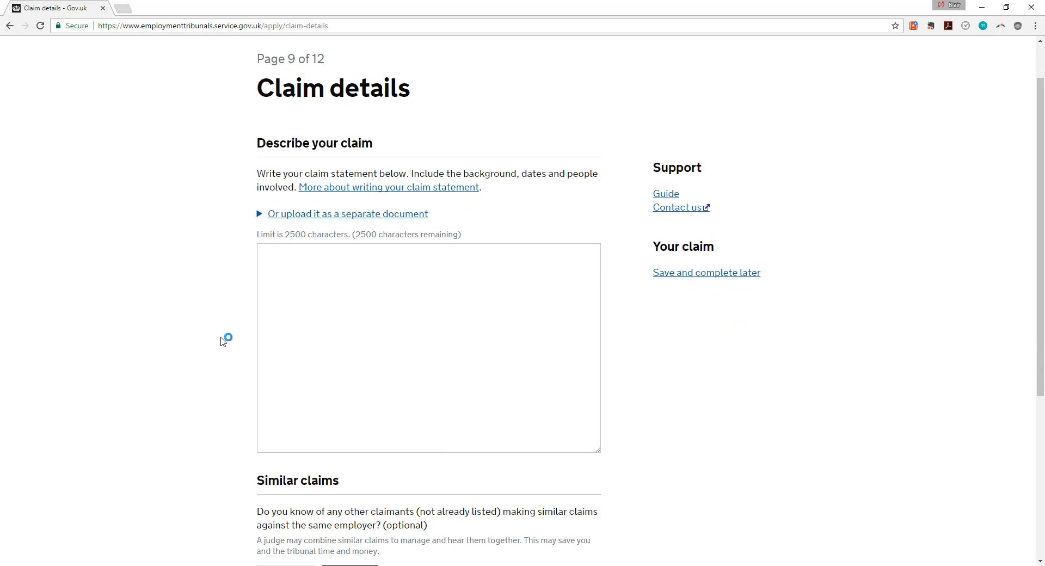
click(292, 268)
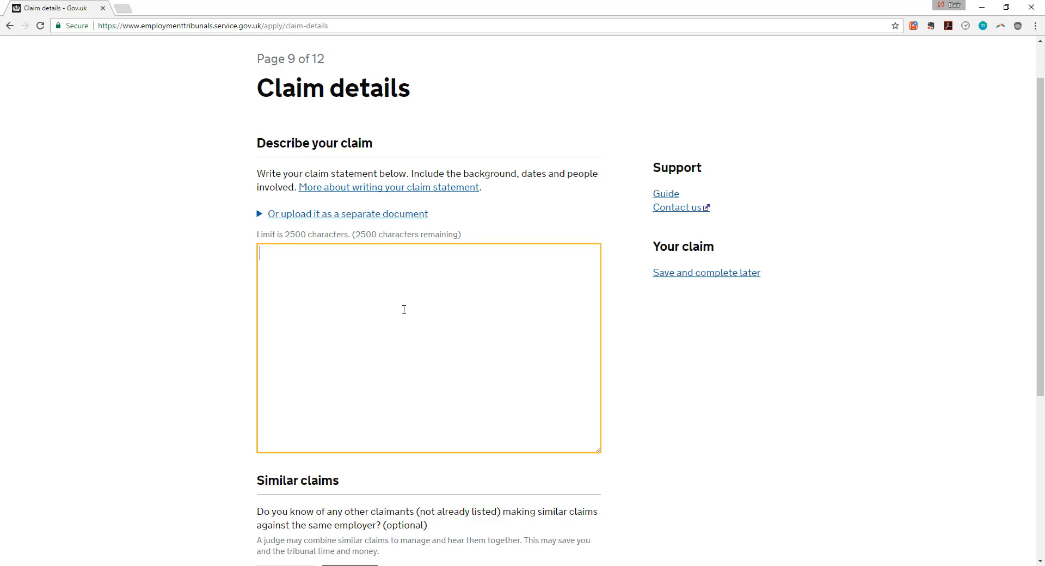
click(380, 215)
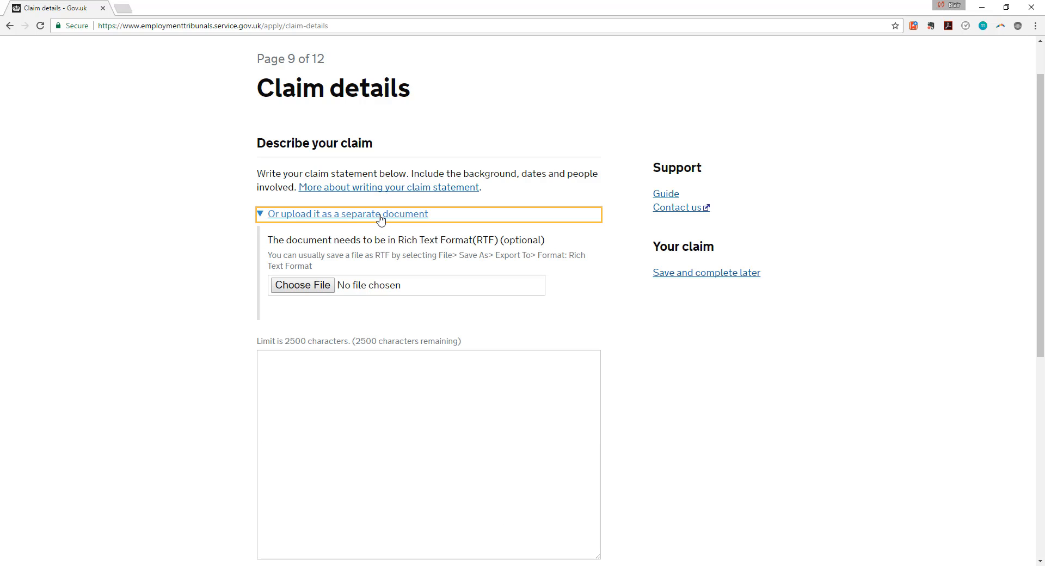
click(317, 286)
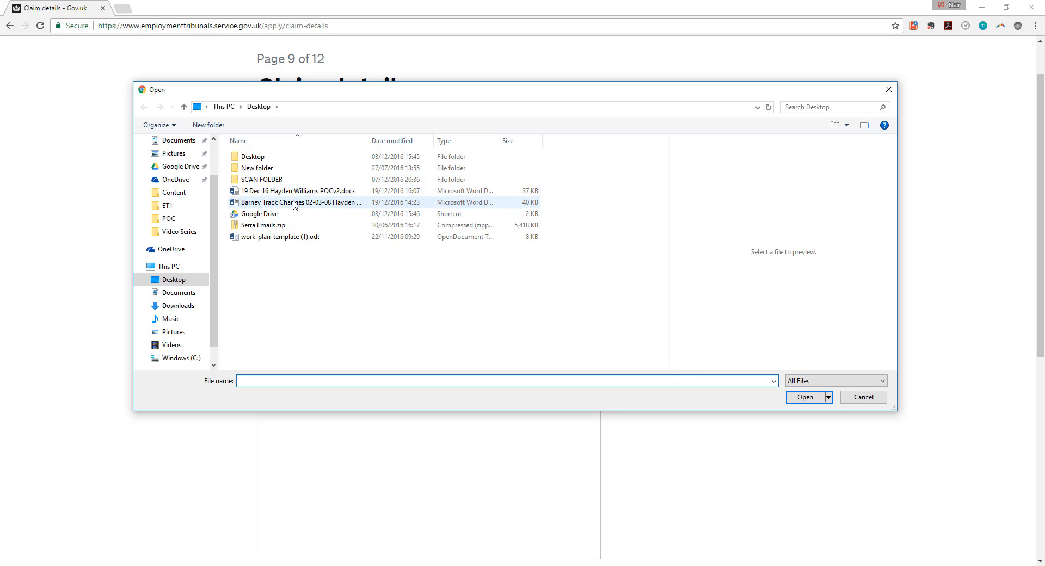
click(868, 396)
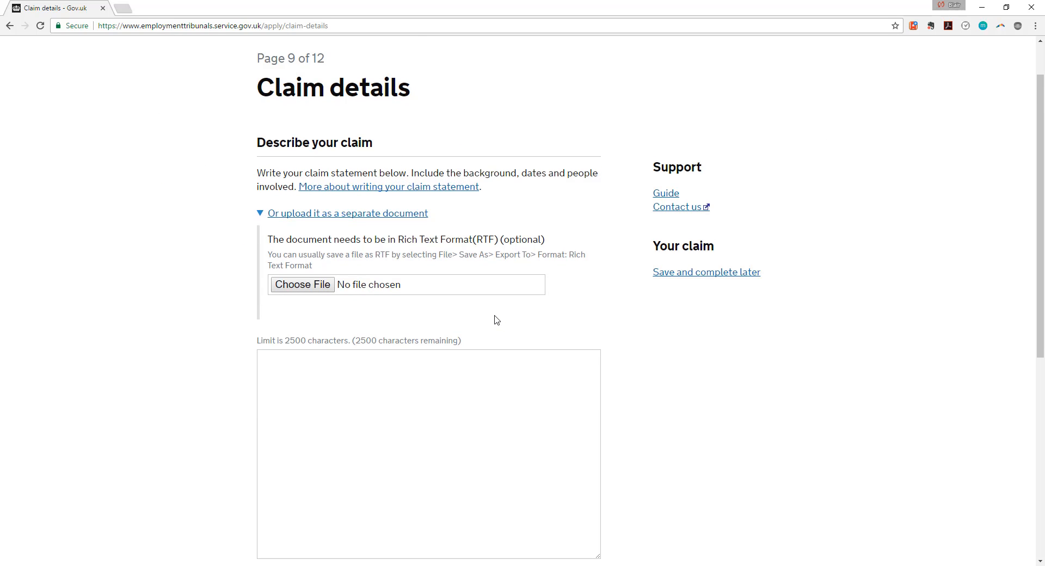
Read through the Rich Text Format requirements for uploading the claim statement.
scroll(496, 320, down, 2)
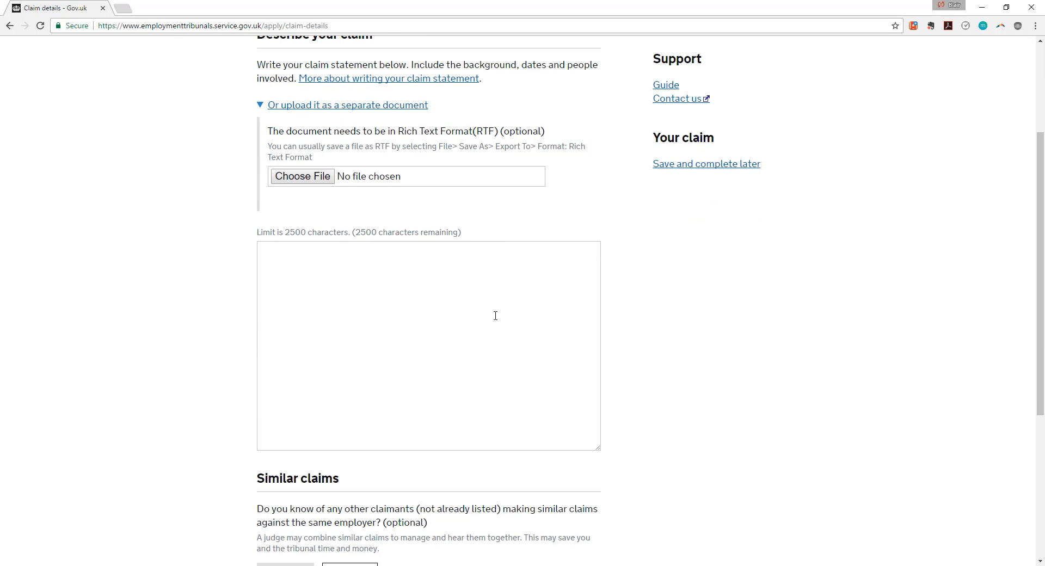
scroll(496, 316, down, 1)
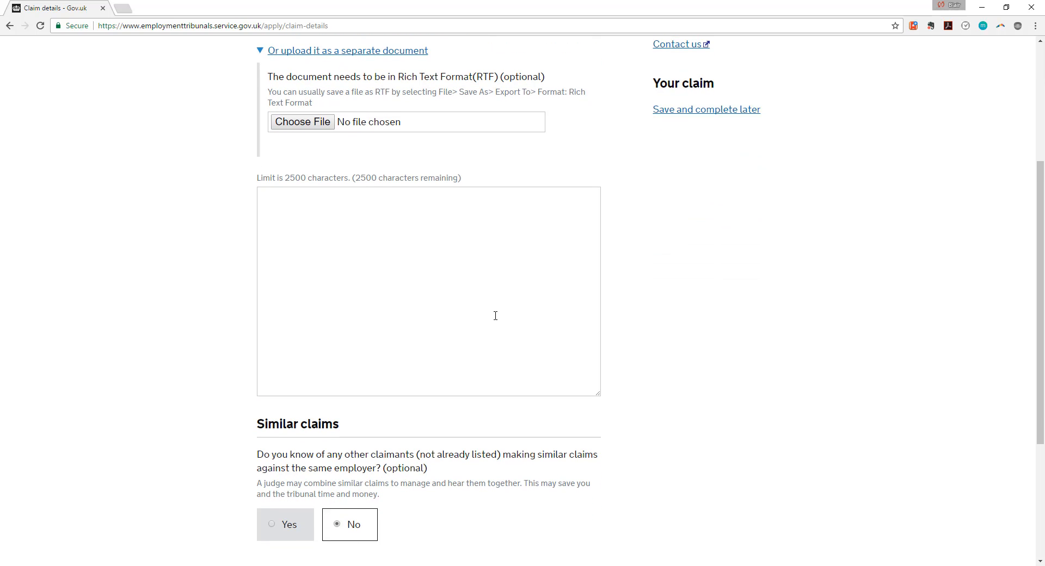
scroll(496, 315, up, 2)
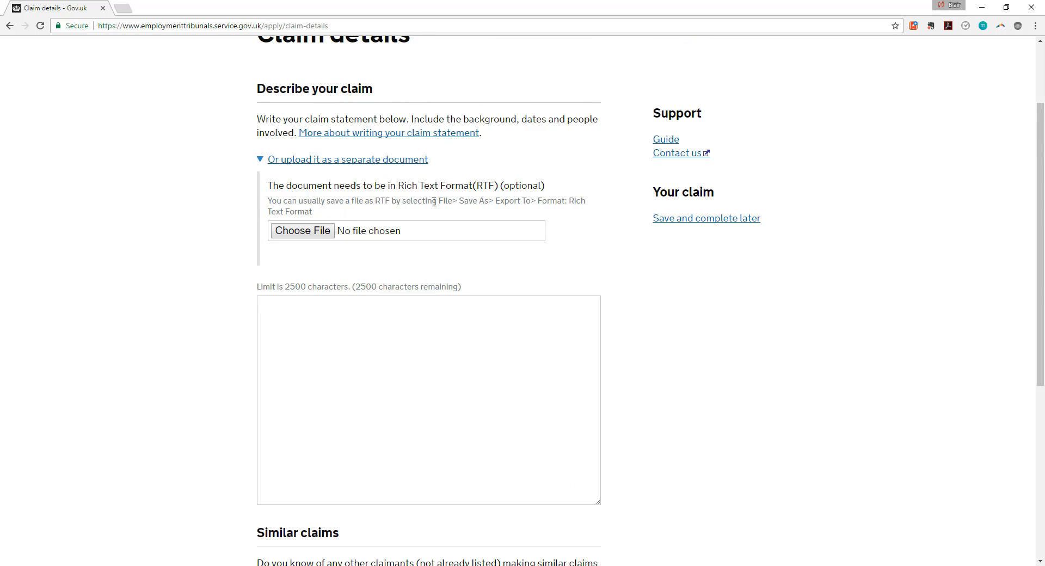
mouse_move(465, 199)
mouse_down()
mouse_move(543, 211)
mouse_move(453, 203)
mouse_up()
click(166, 232)
drag(390, 185, 516, 193)
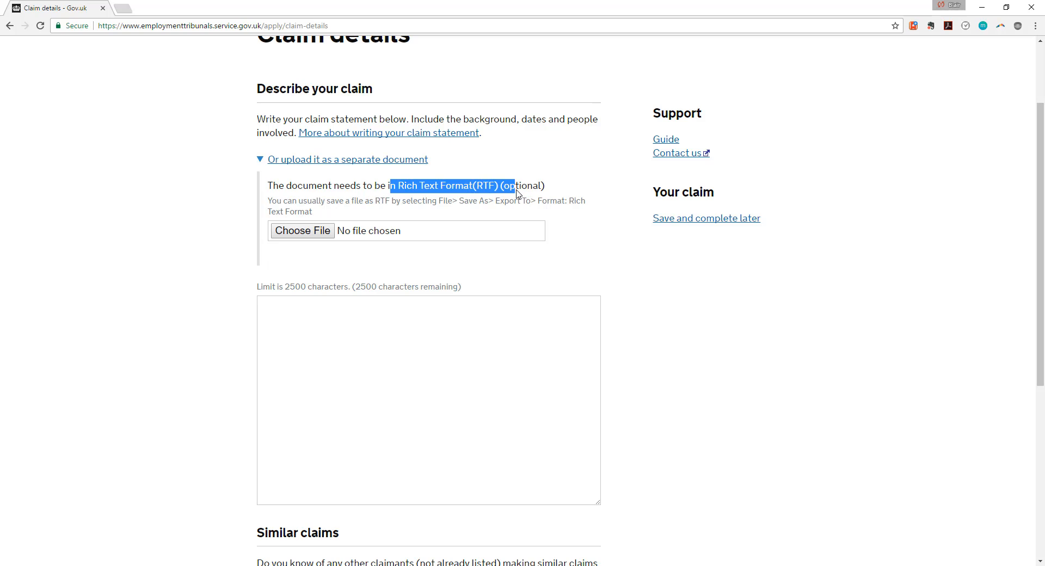
Type placeholder 'PPPPP' into the claim statement and keep No for similar claims.
click(490, 334)
text(pppp)
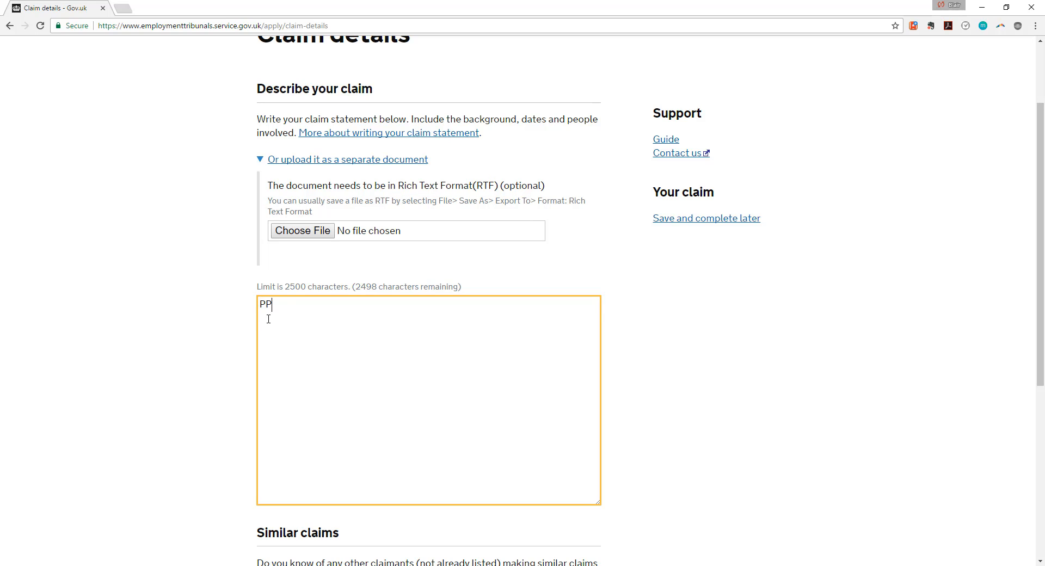
key(BackSpace)
key(BackSpace)
key(BackSpace)
key(BackSpace)
scroll(218, 321, down, 4)
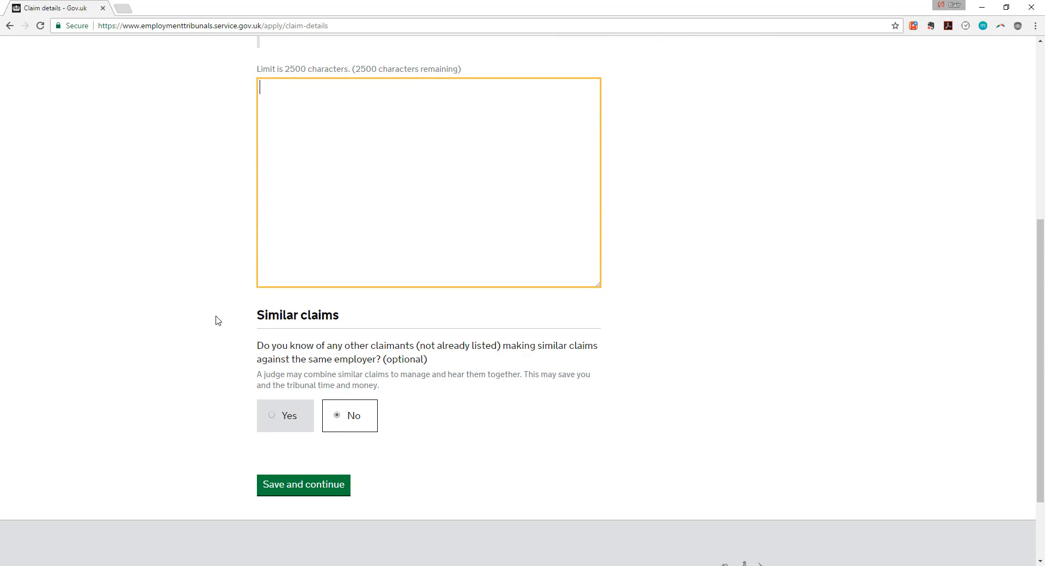
scroll(217, 321, down, 2)
scroll(218, 321, up, 2)
text(PPPPP)
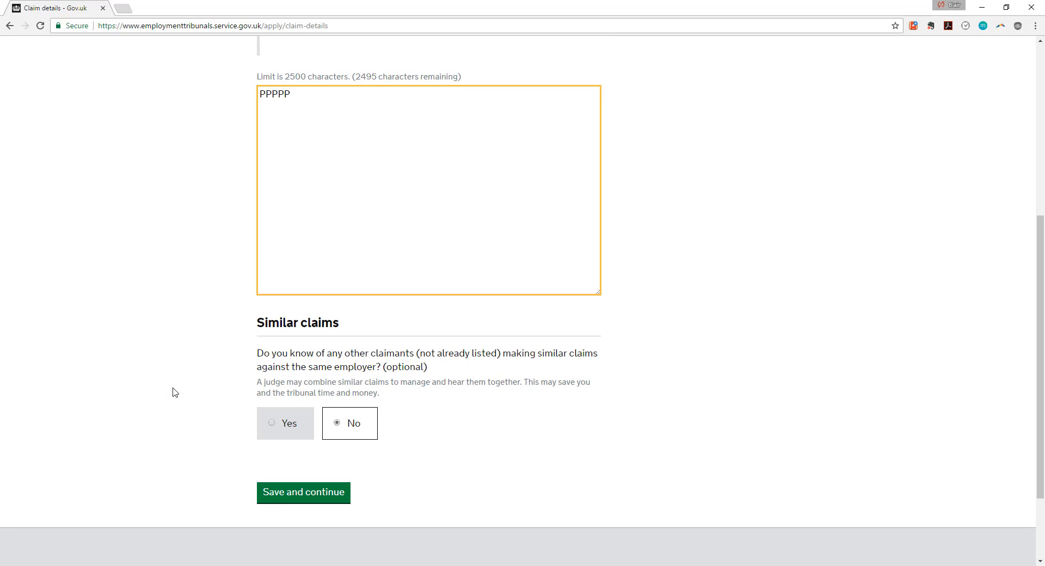
scroll(173, 391, down, 1)
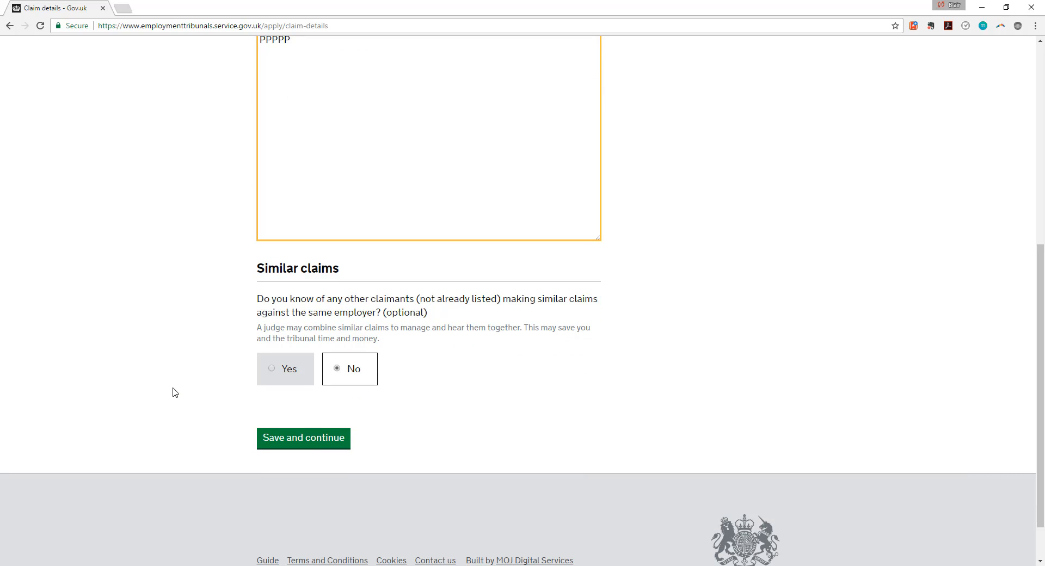
scroll(175, 392, down, 1)
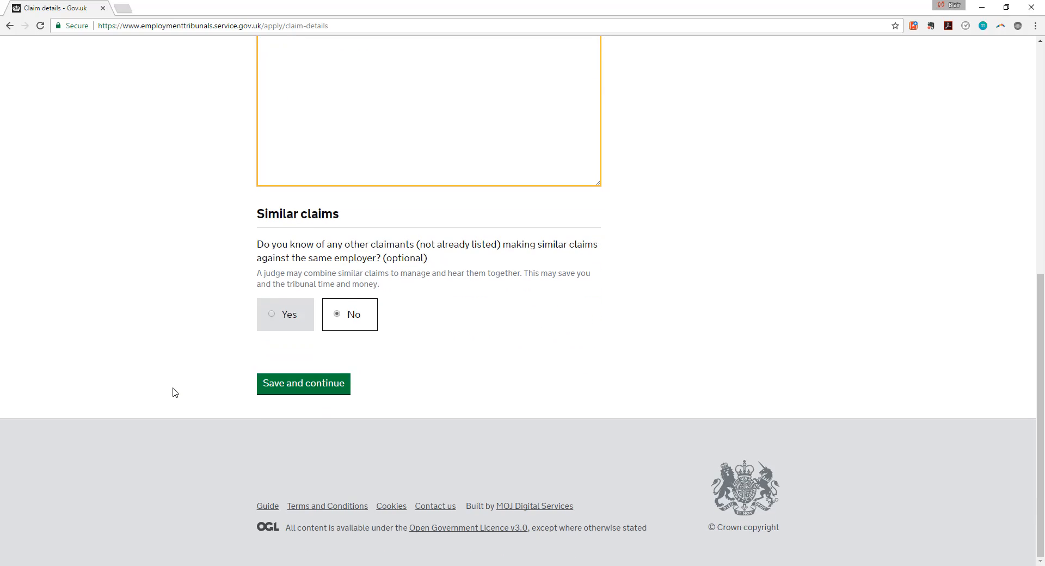
drag(442, 259, 258, 243)
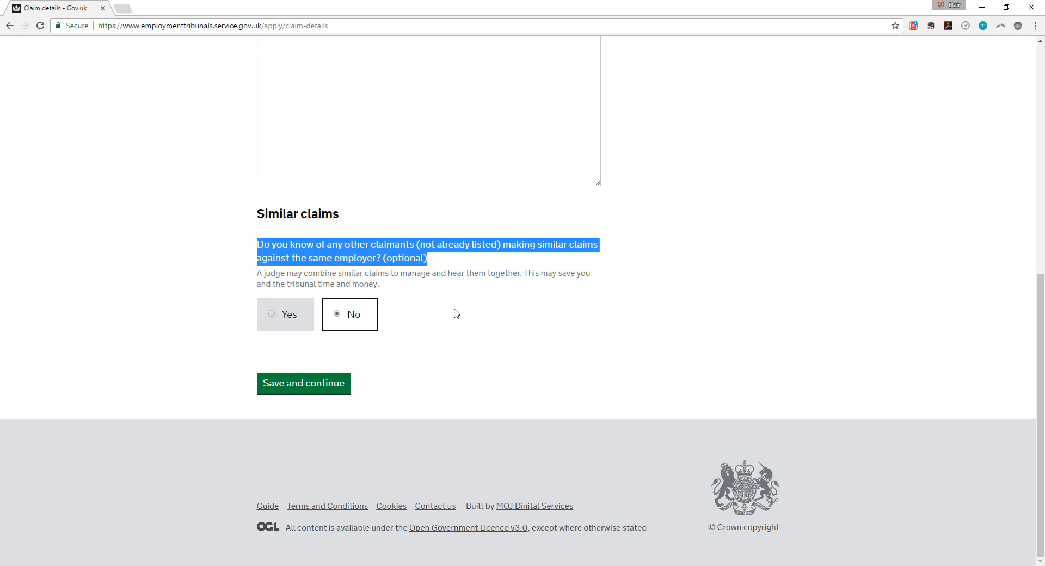
click(340, 322)
Save the claim details and look over the Claim outcome options.
click(338, 382)
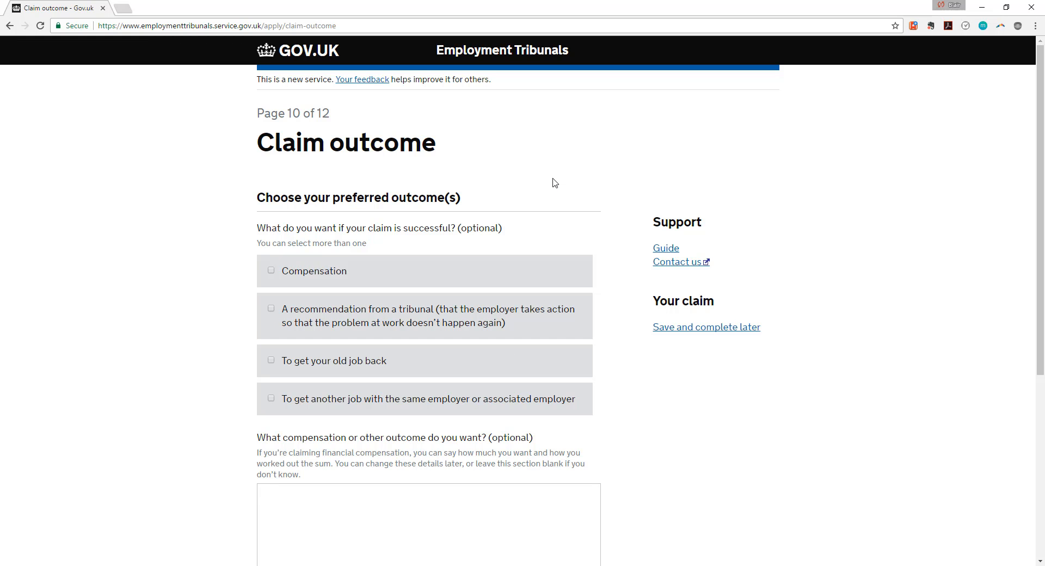
scroll(539, 196, down, 5)
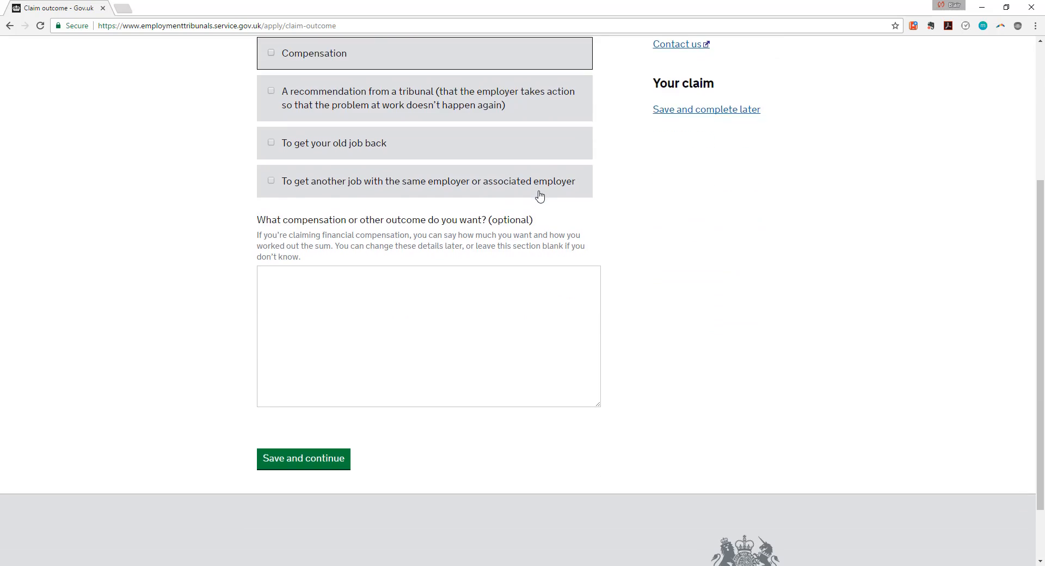
scroll(535, 196, up, 5)
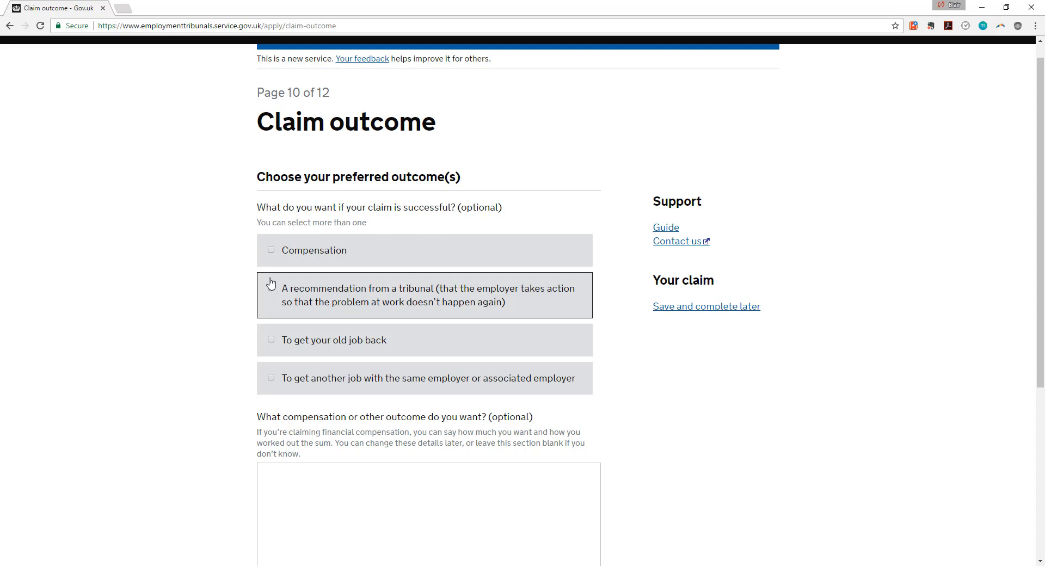
scroll(247, 366, down, 4)
scroll(290, 370, up, 3)
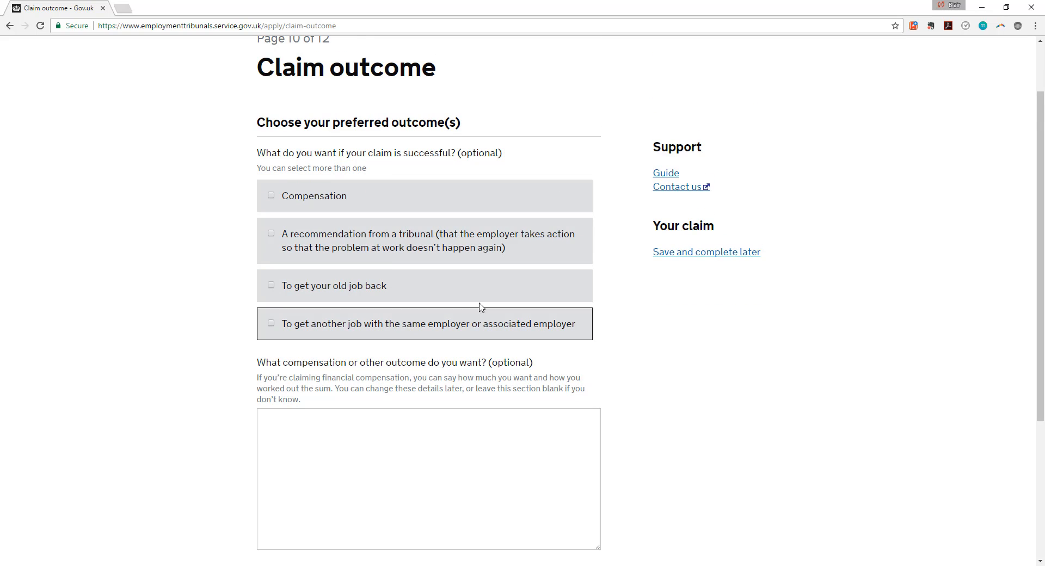
scroll(464, 329, down, 1)
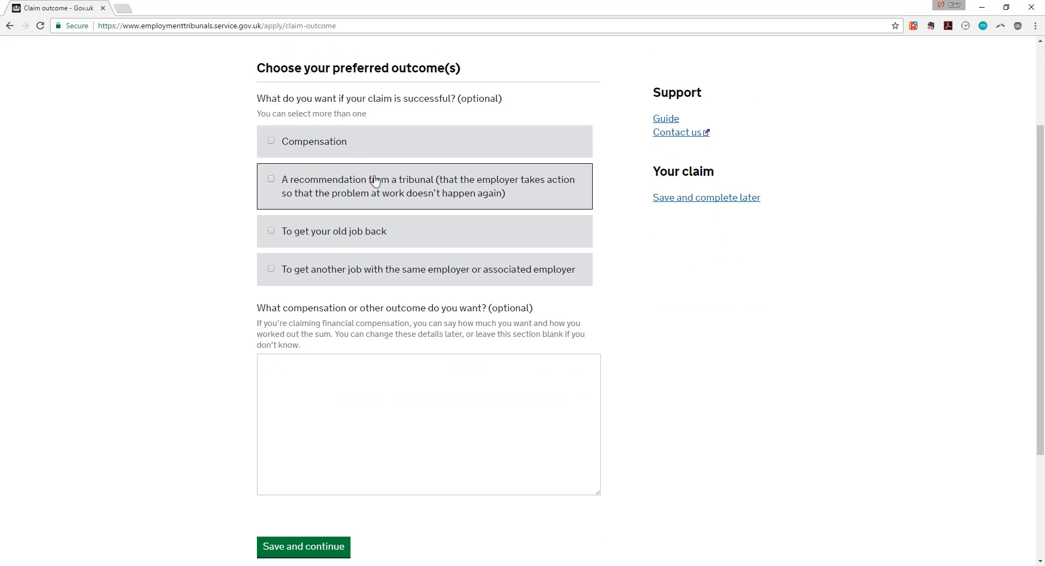
Tick Compensation, getting the old job back and another job with the employer.
click(273, 146)
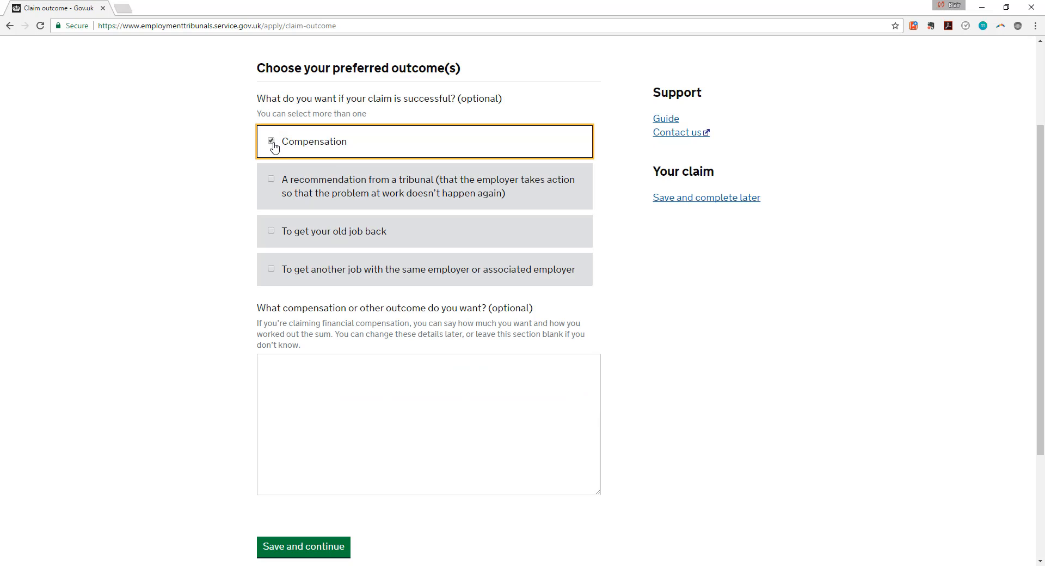
click(273, 235)
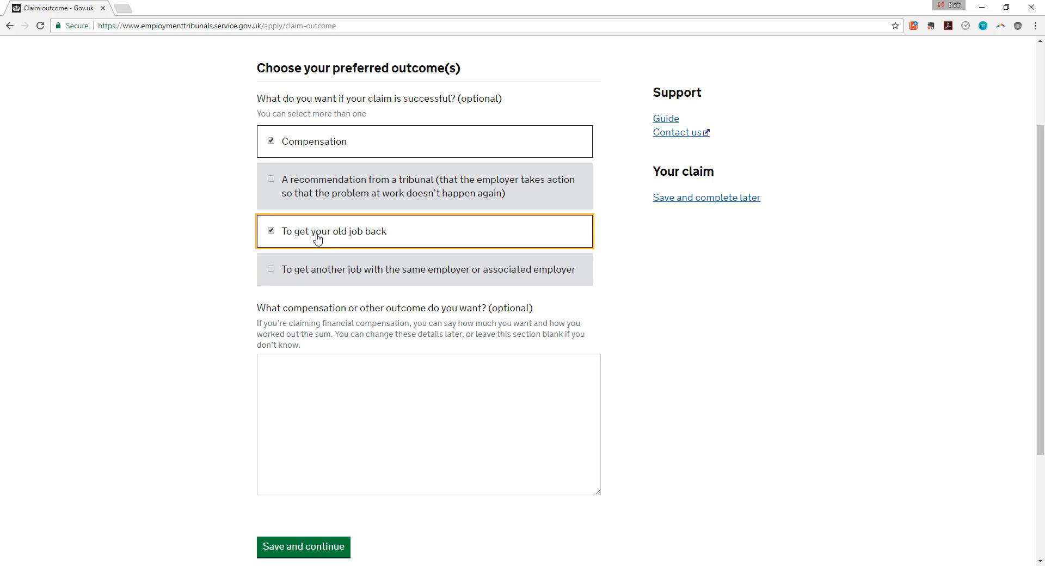
click(273, 143)
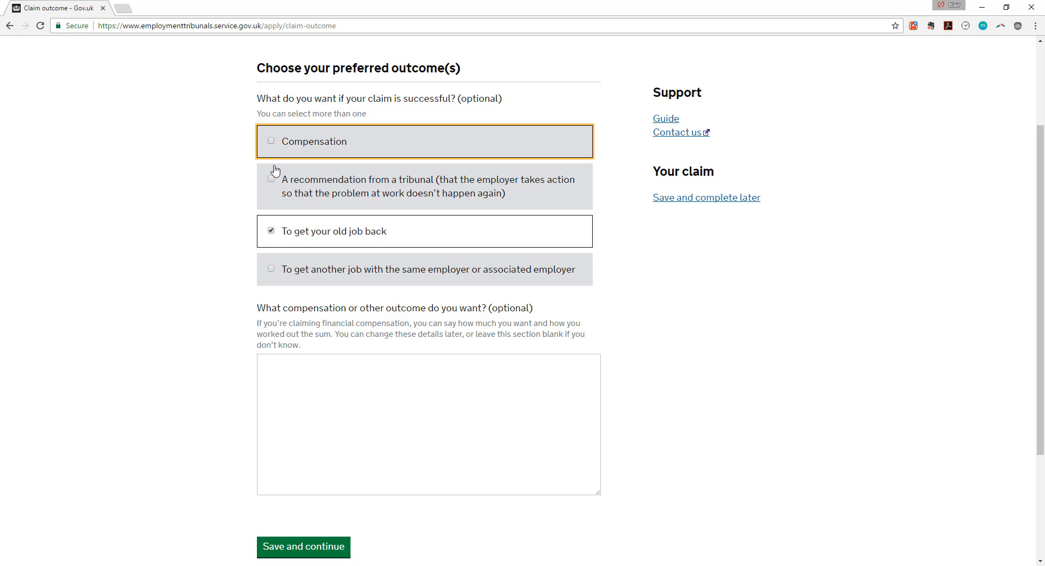
click(272, 277)
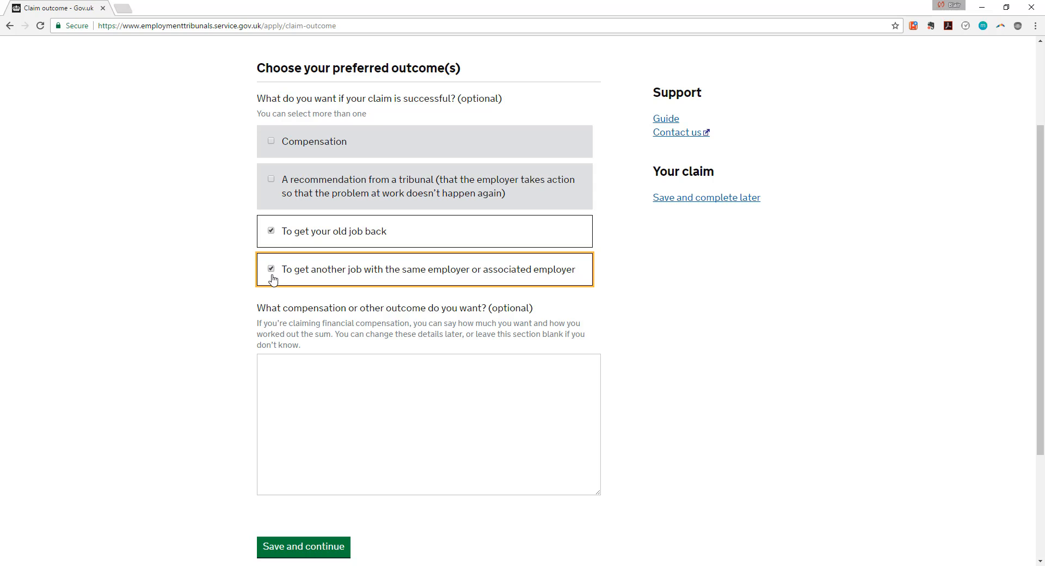
click(271, 269)
click(274, 231)
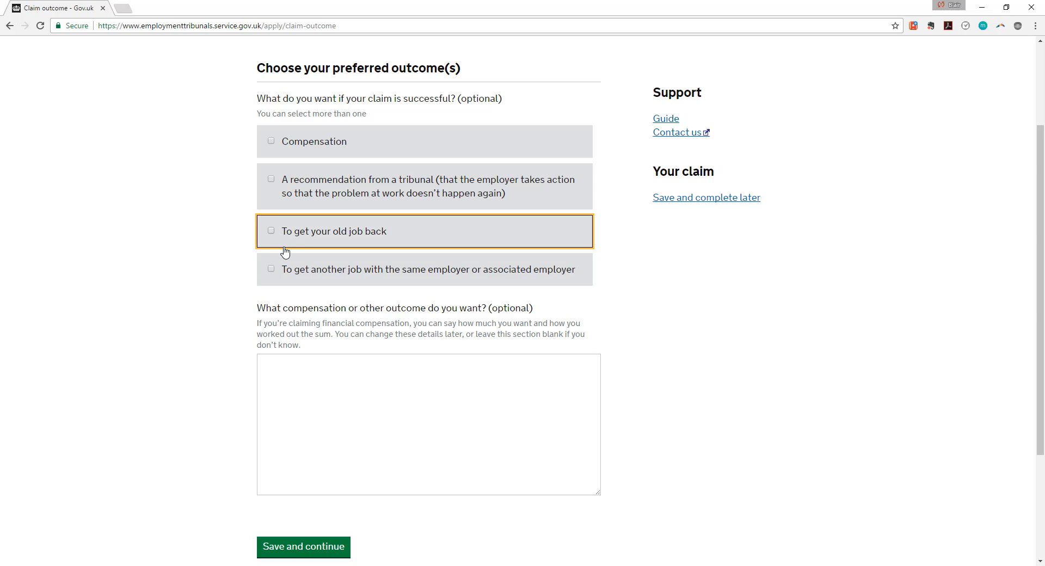
click(275, 233)
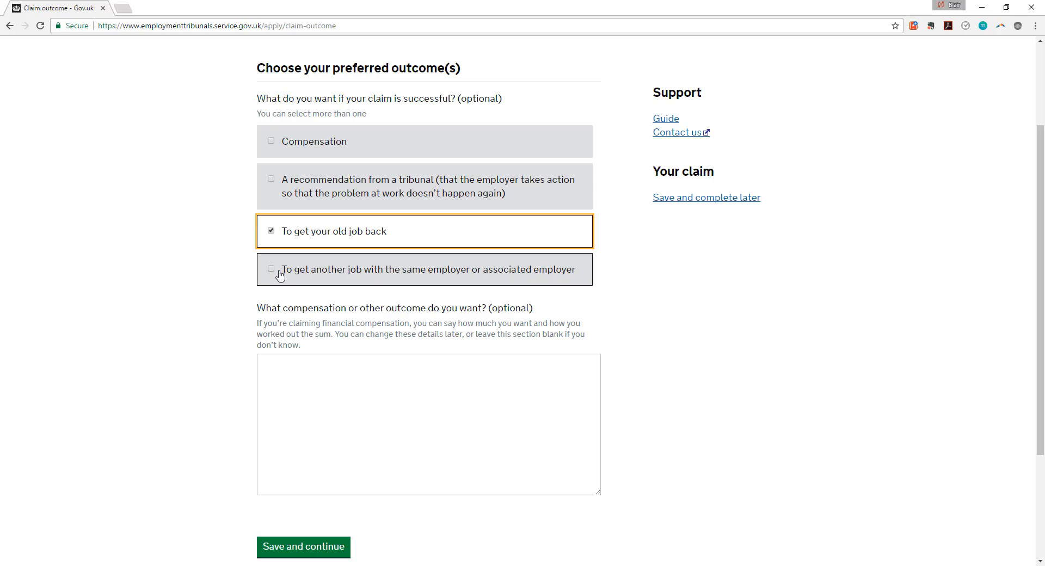
click(271, 268)
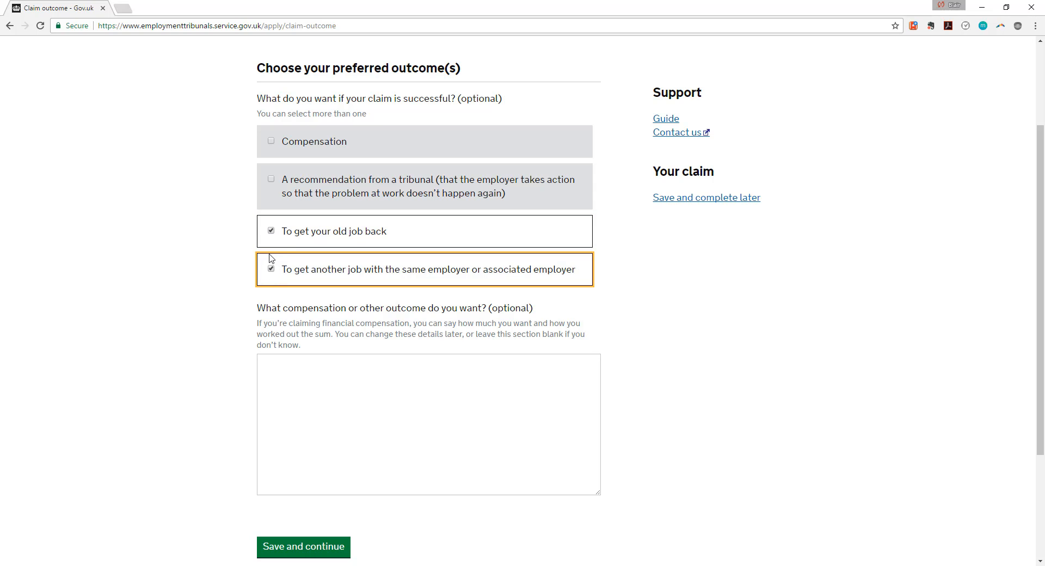
click(271, 143)
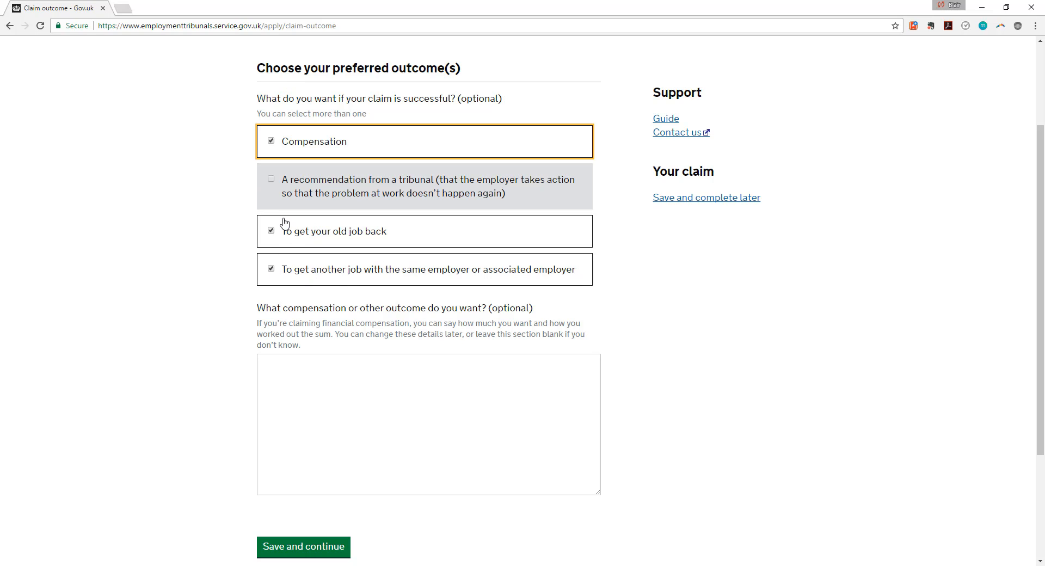
Keep only Compensation, enter 5000 as the amount wanted, and save.
click(285, 373)
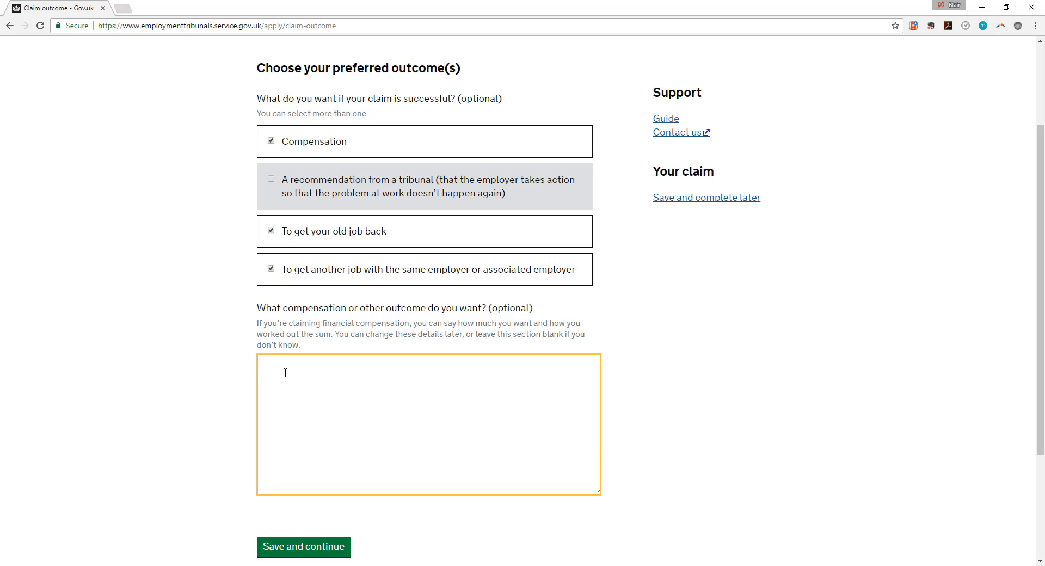
click(271, 270)
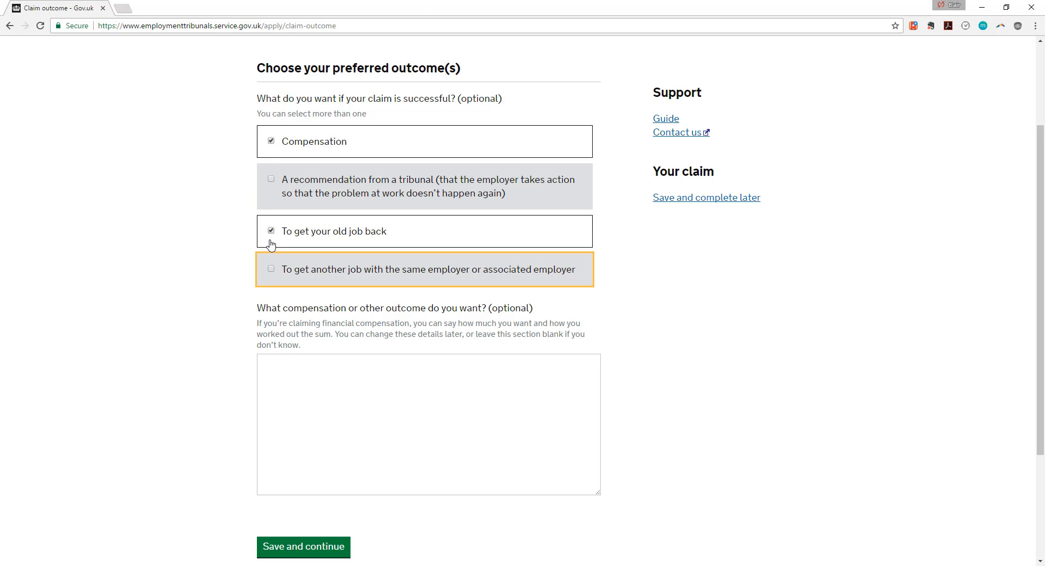
click(272, 232)
click(278, 390)
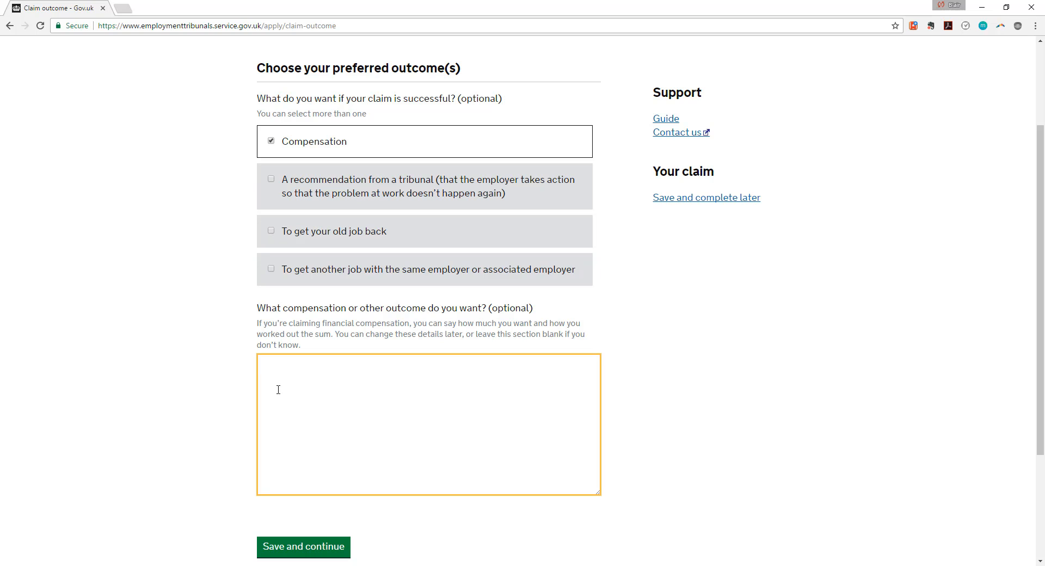
text(5000)
scroll(282, 406, down, 2)
click(291, 439)
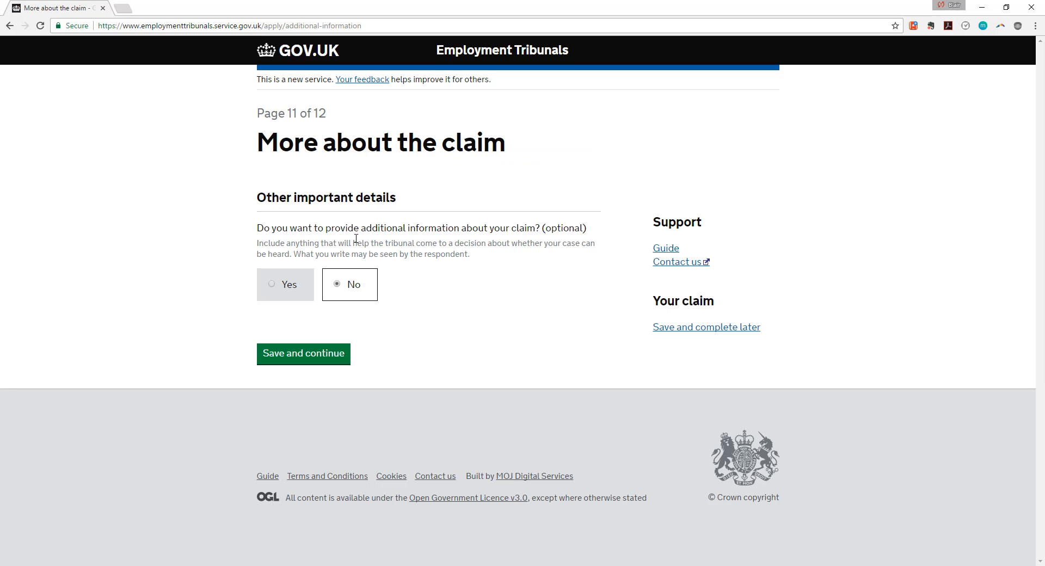
click(274, 282)
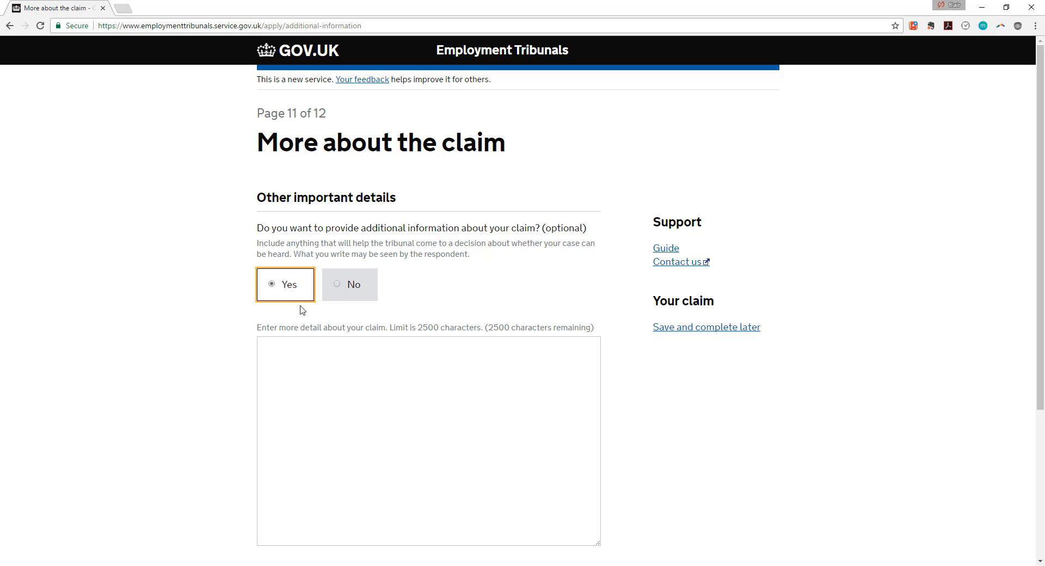
scroll(302, 313, down, 3)
scroll(305, 319, up, 3)
click(345, 287)
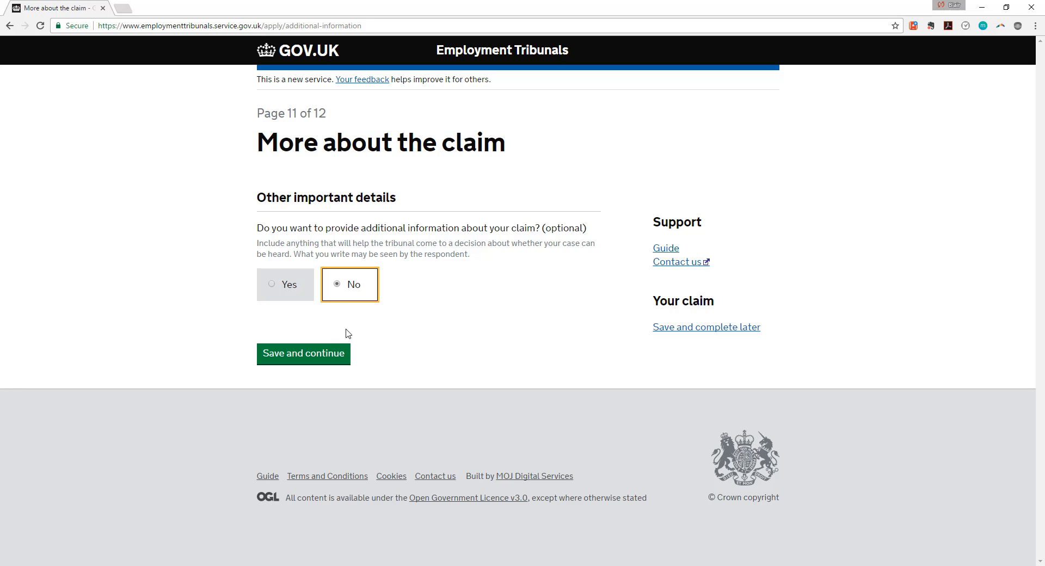
click(273, 286)
click(353, 285)
Reach the Fee page and try Yes for help with fees, noting the 7-day deadline.
click(324, 356)
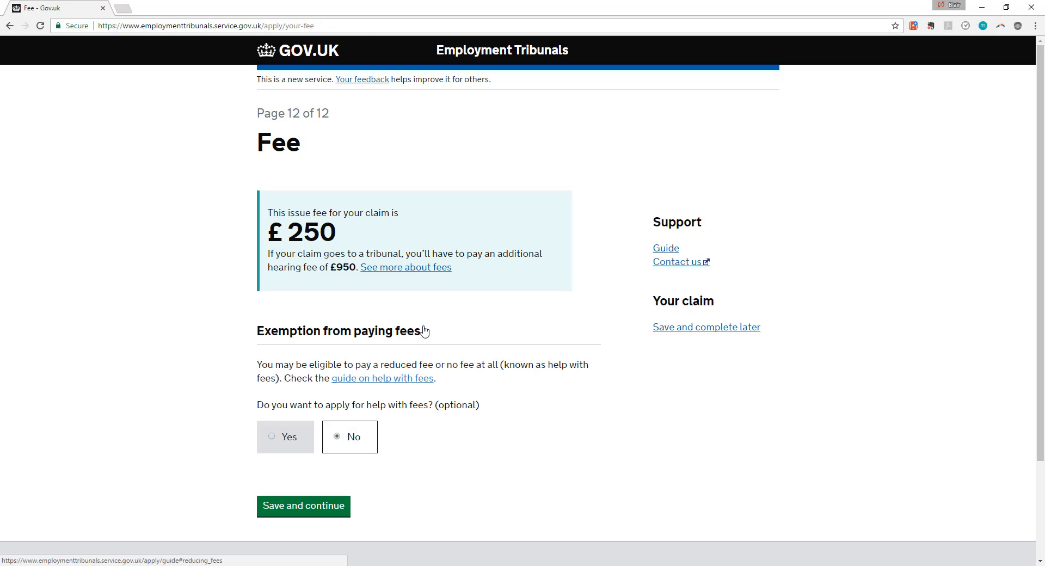
scroll(425, 330, down, 3)
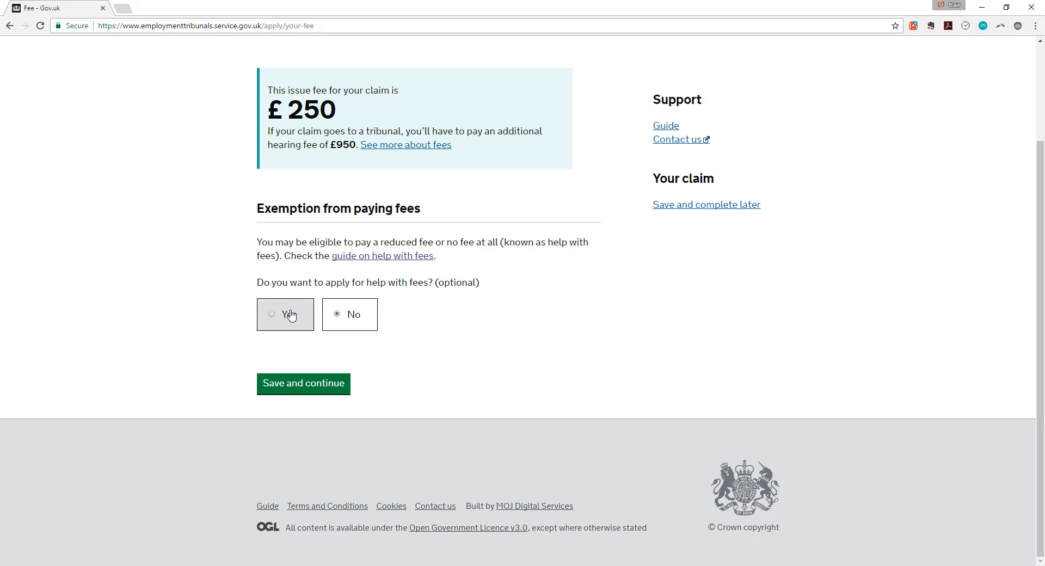
click(275, 315)
scroll(221, 326, down, 3)
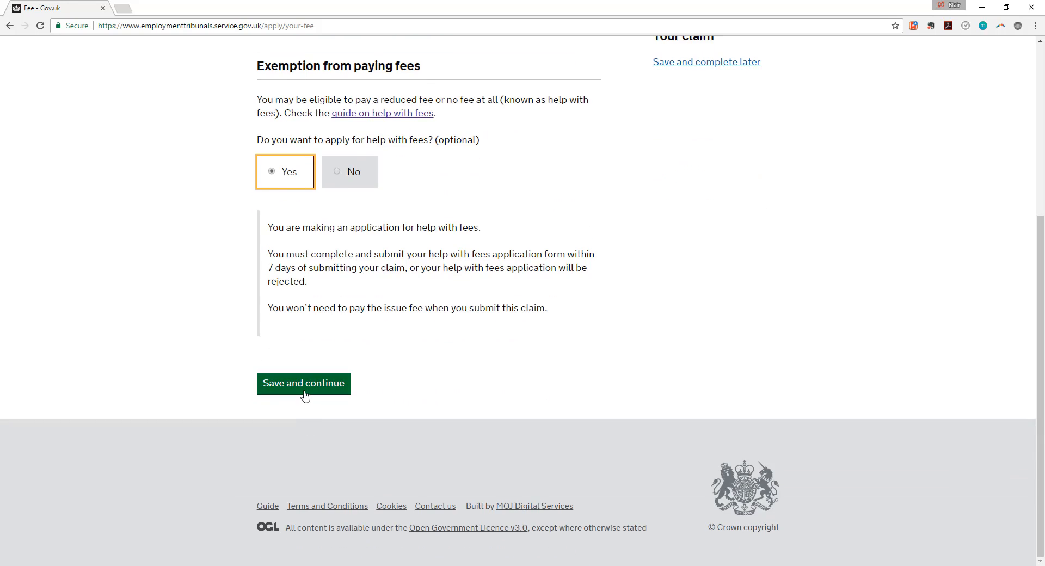
drag(315, 283, 267, 257)
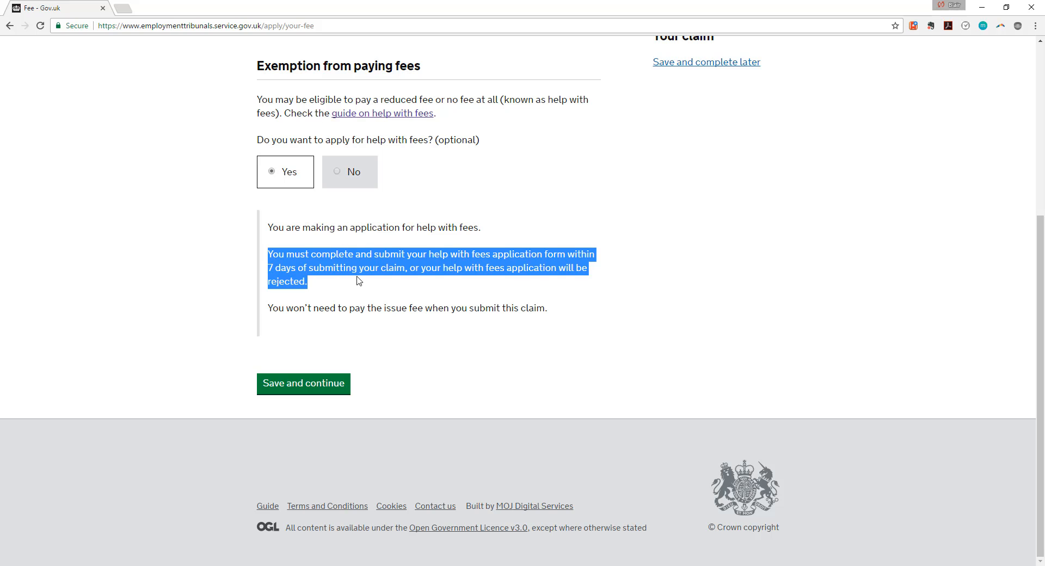
Answer No to help with fees for the £250 issue fee and save.
scroll(354, 281, up, 5)
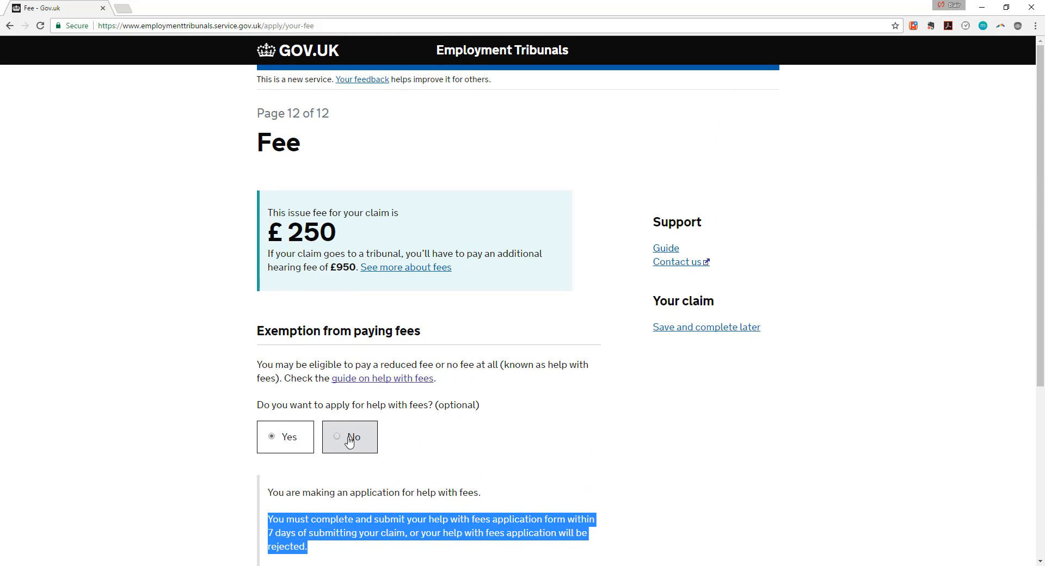
click(355, 434)
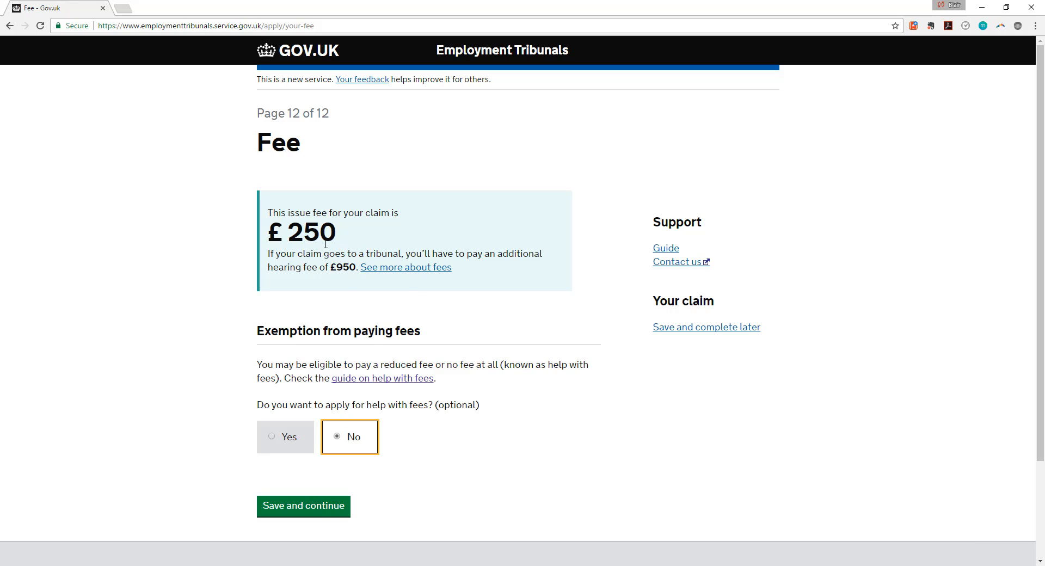
drag(356, 239, 275, 226)
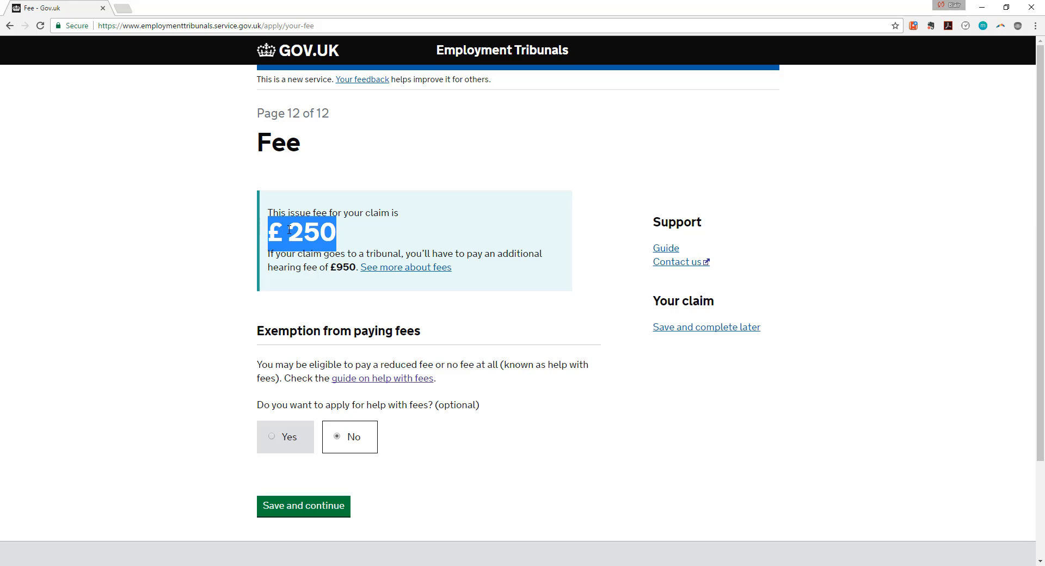
scroll(414, 286, down, 1)
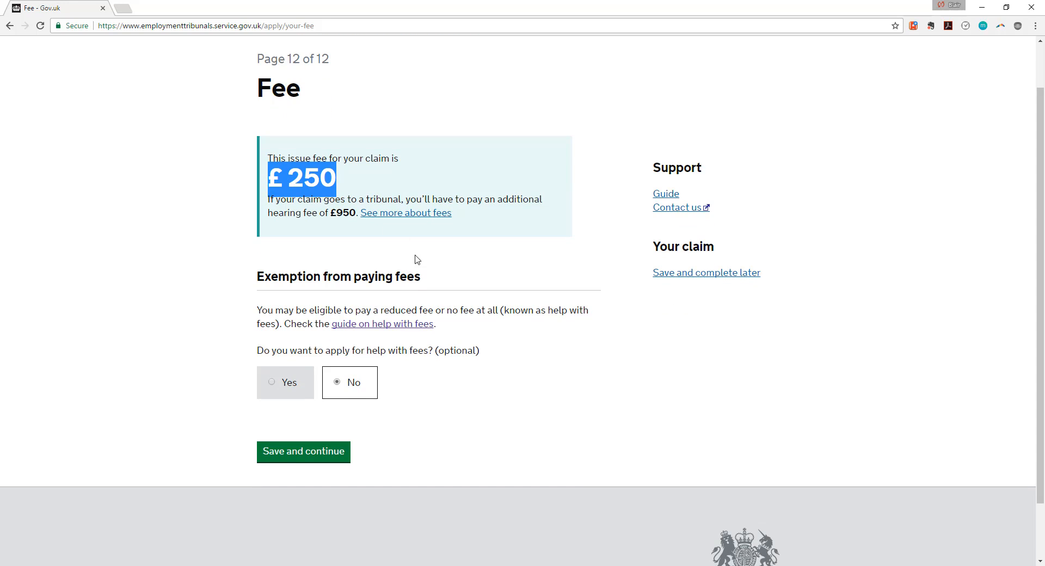
click(313, 454)
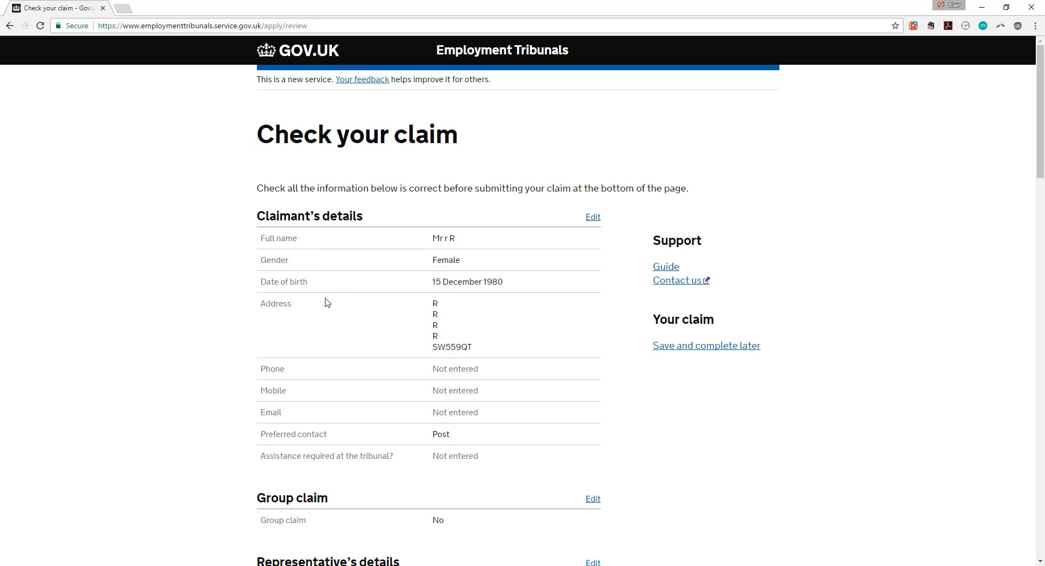
Scroll through the Check your claim summary and submit the claim.
scroll(370, 365, down, 2)
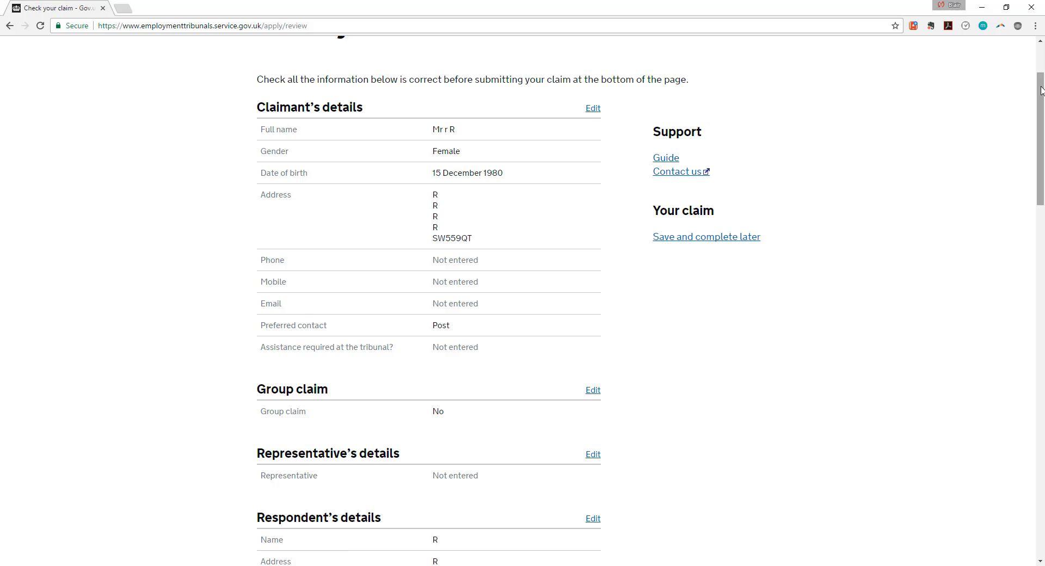
drag(1040, 90, 1042, 429)
click(349, 409)
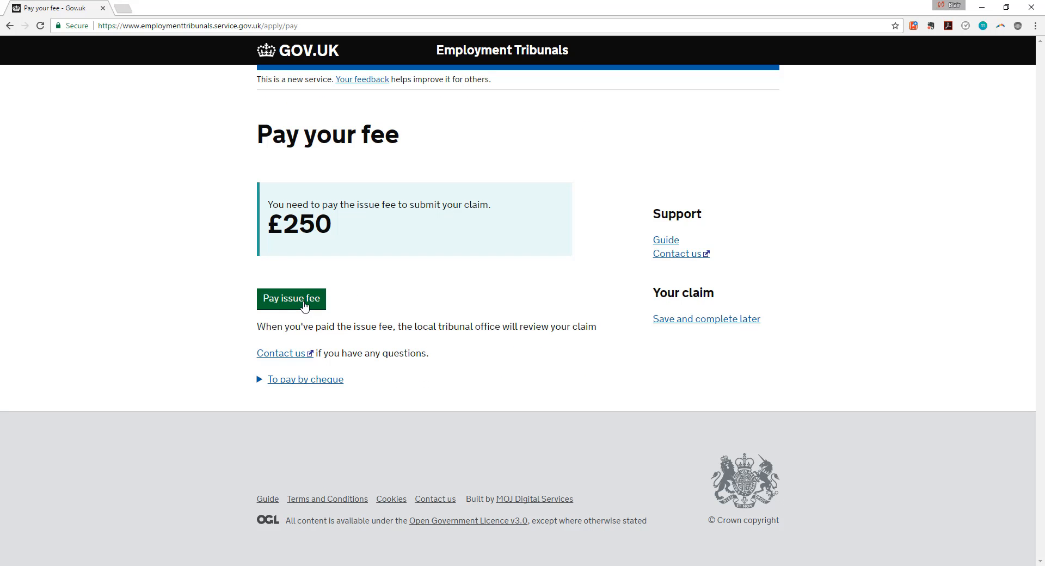
Start paying the £250 issue fee, handing off to the Barclays card payment page.
click(305, 302)
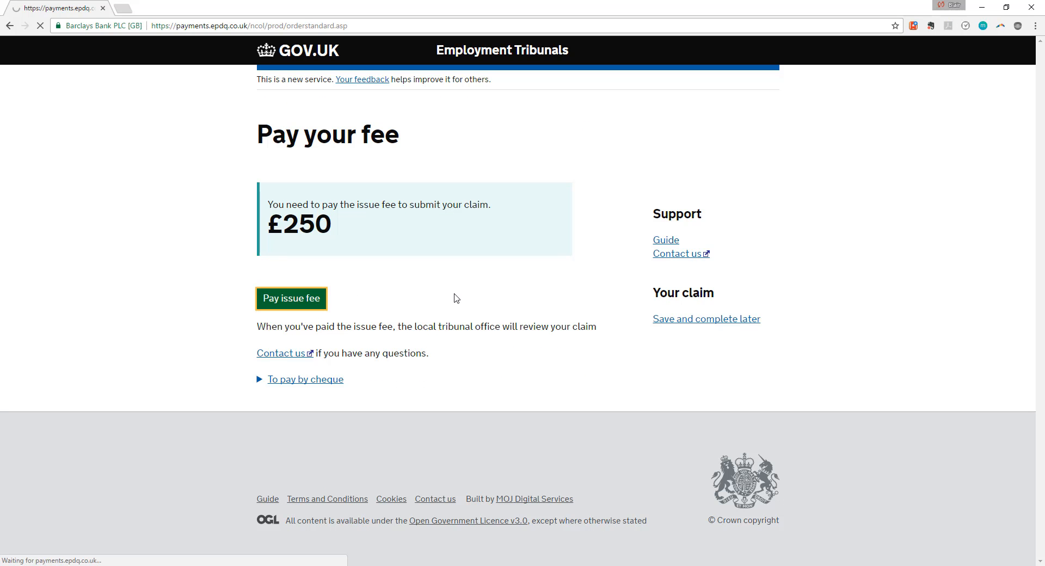